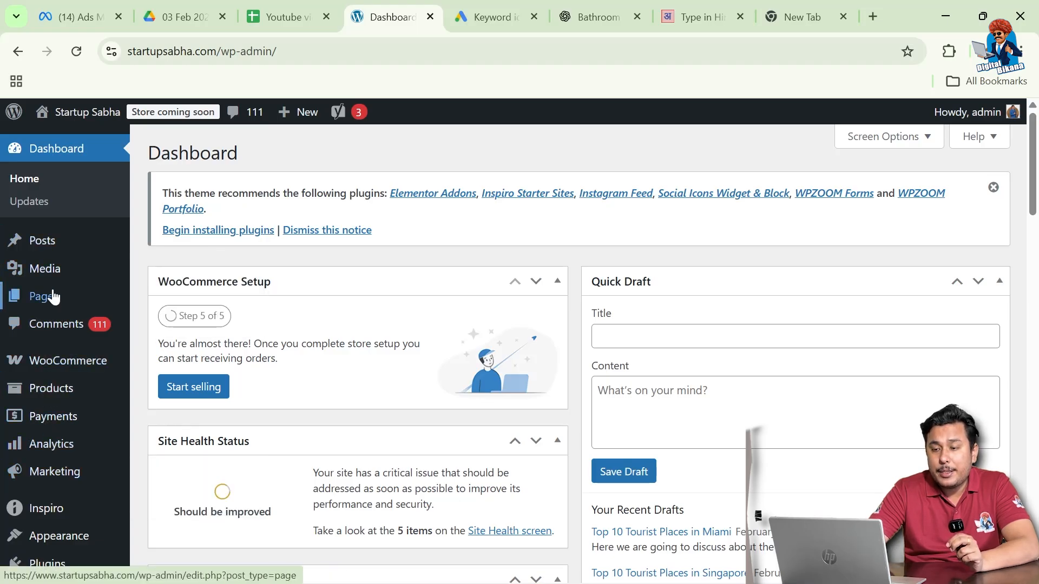
# Show the Products flyout submenu in the WordPress admin sidebar
pyautogui.moveTo(48, 397)
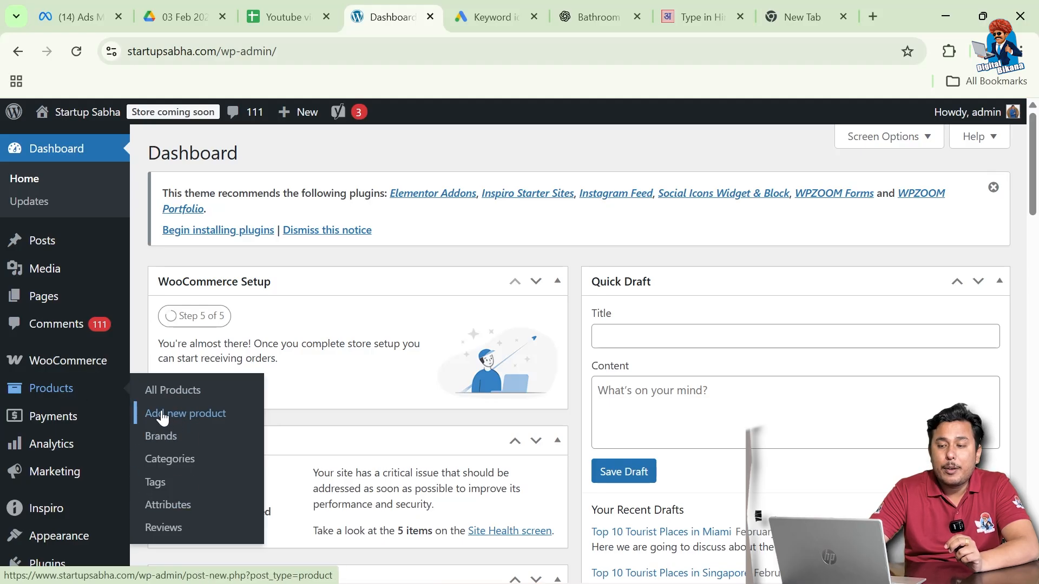
# Create a new product named 'Digital Bikana Round Neck T-Shirt'
pyautogui.click(184, 419)
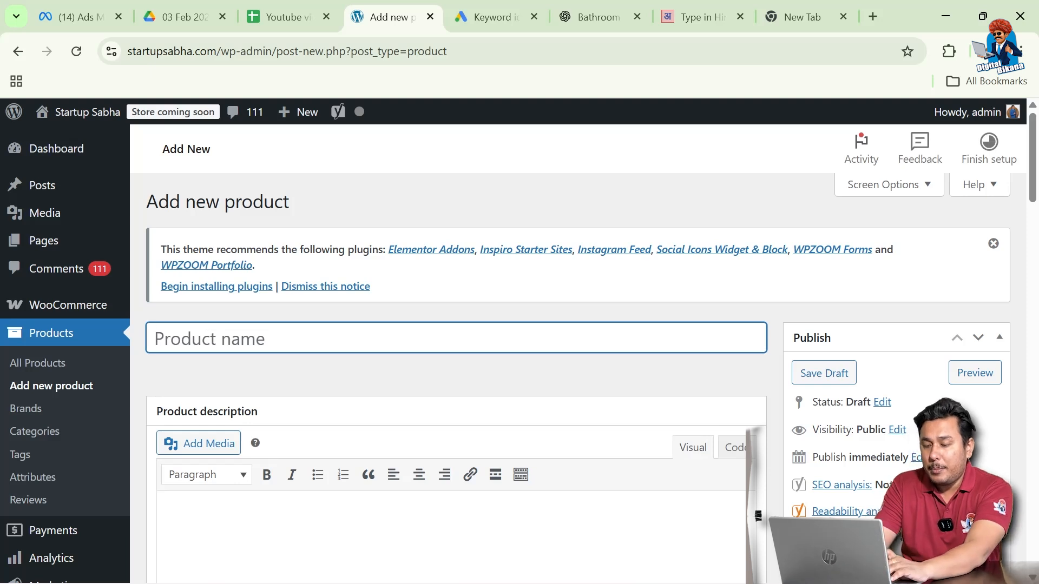
pyautogui.write('Digital Bikana Round Neck T-Shirt')
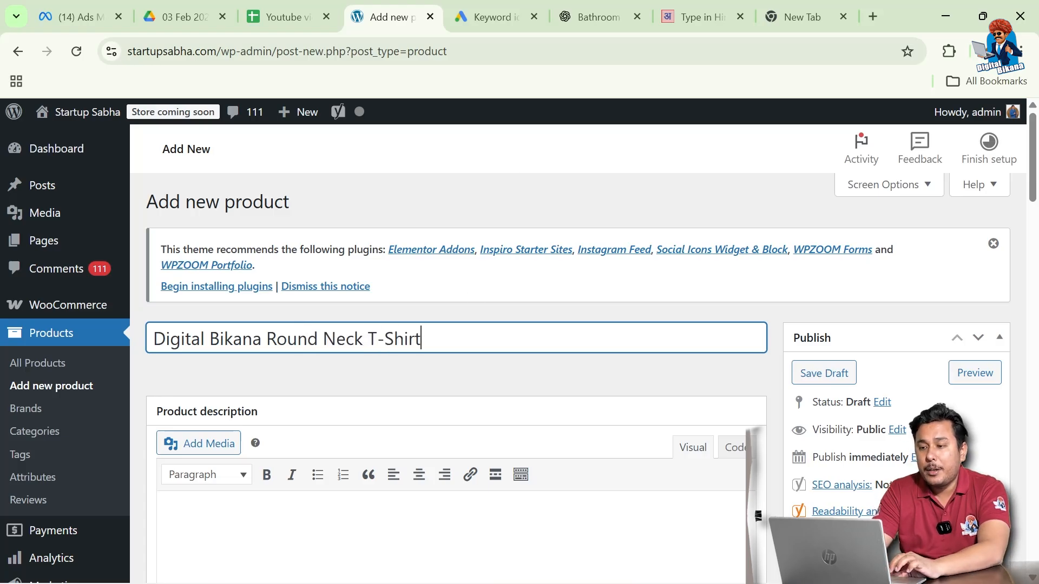
pyautogui.scroll(-2, 430, 453)
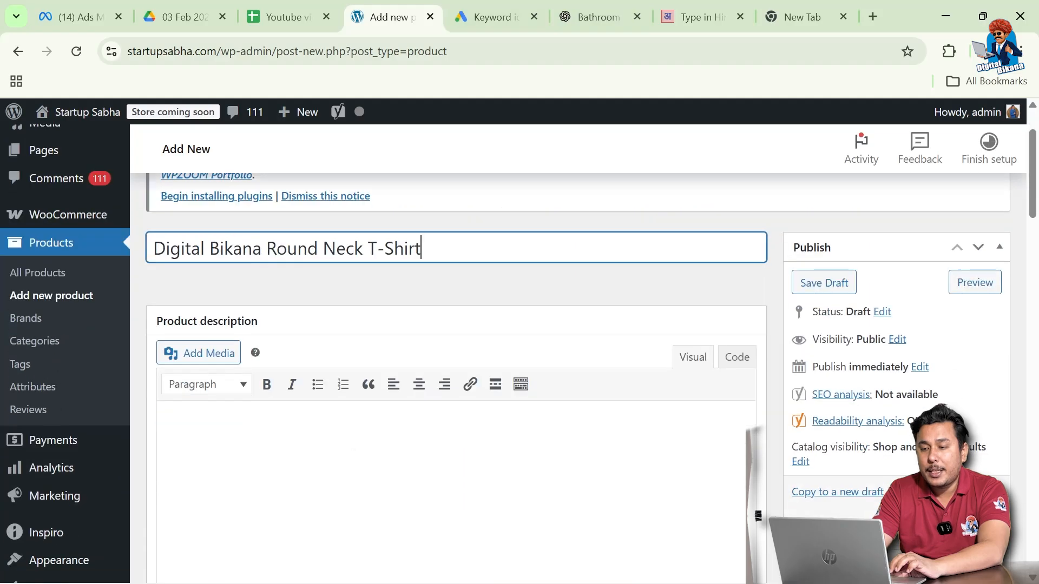
pyautogui.click(608, 17)
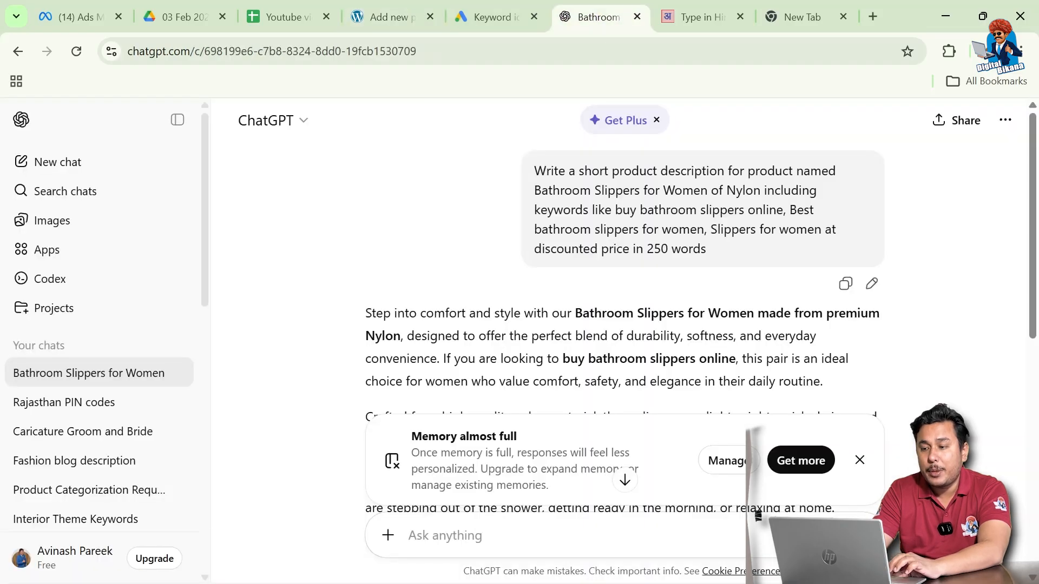
# Have ChatGPT write a round neck cotton t-shirt description and copy the reply
pyautogui.write('Write a good product')
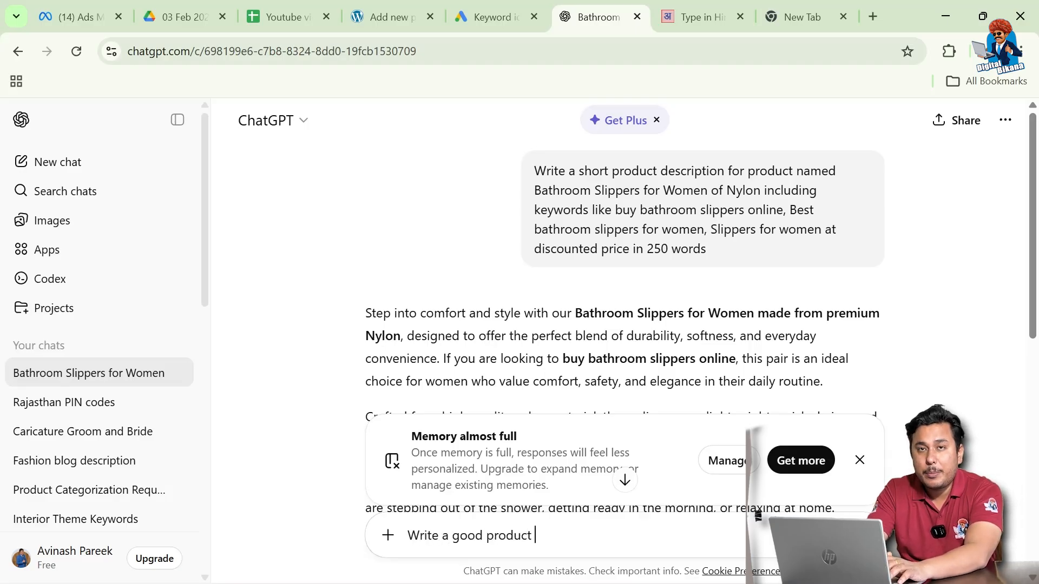
pyautogui.write(' descri')
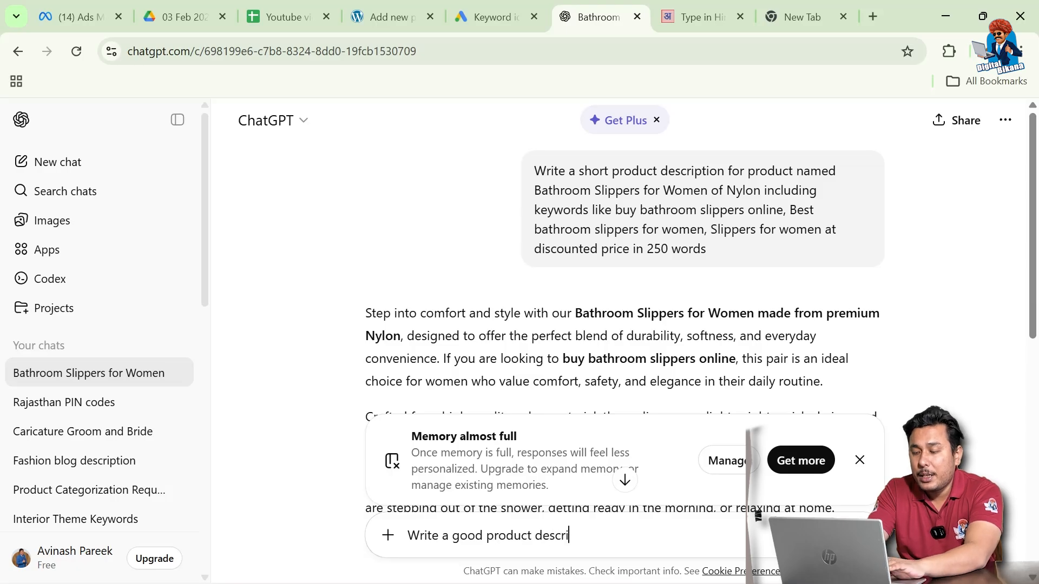
pyautogui.write('ption')
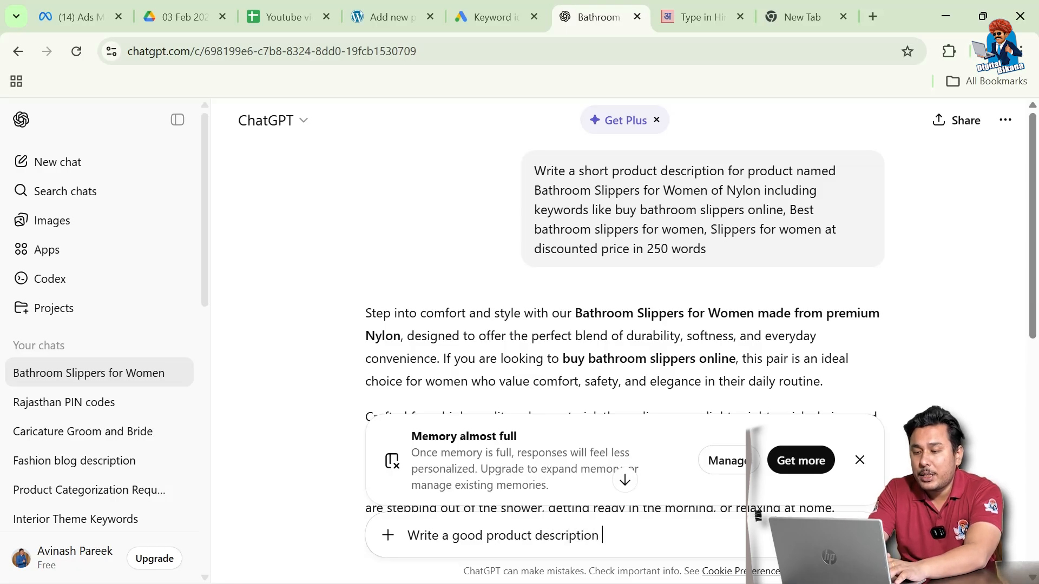
pyautogui.write(' for roun')
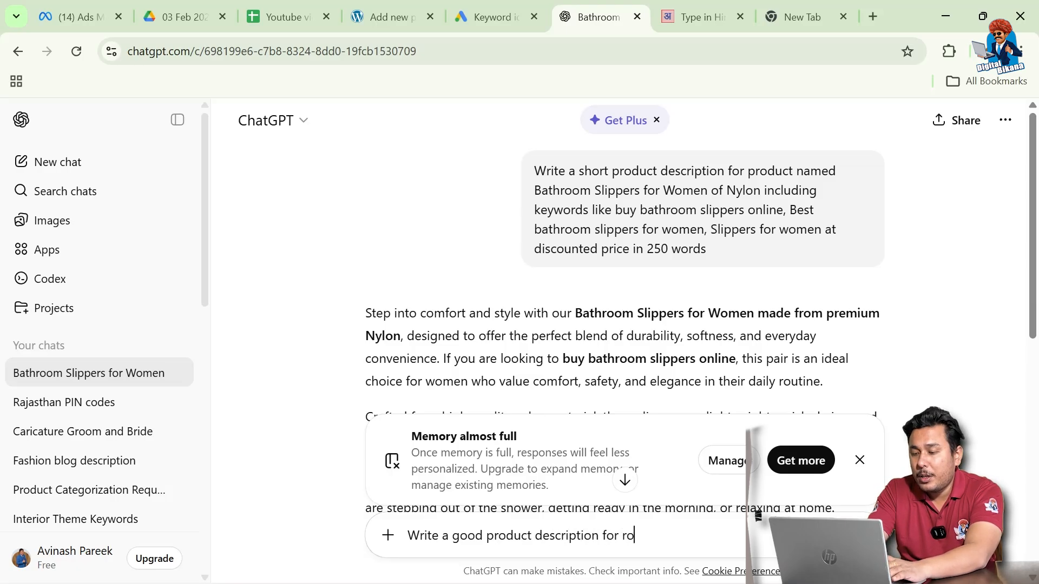
pyautogui.write('d neck cotton t')
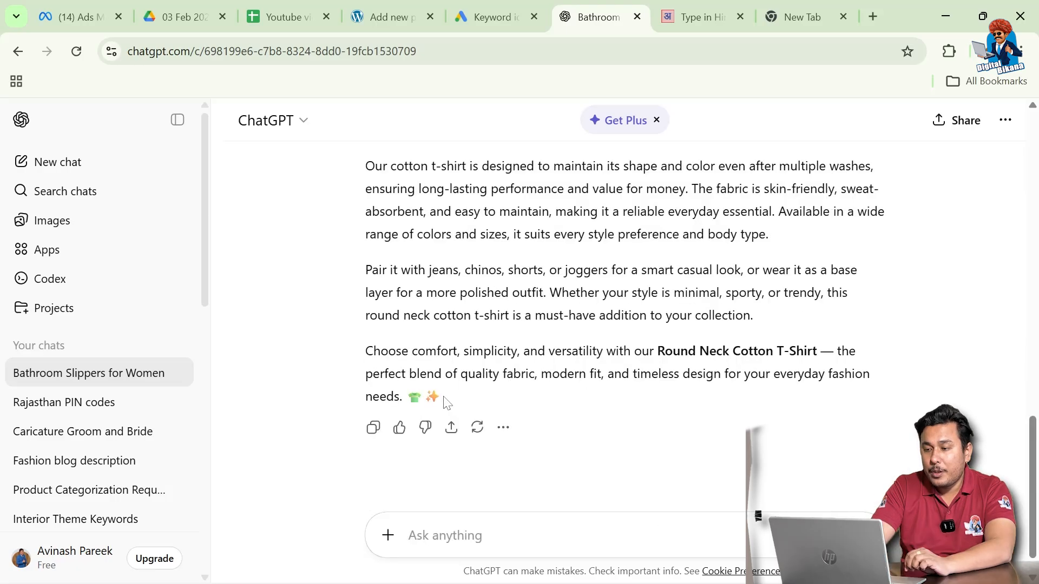
pyautogui.moveTo(444, 403); pyautogui.dragTo(361, 331)
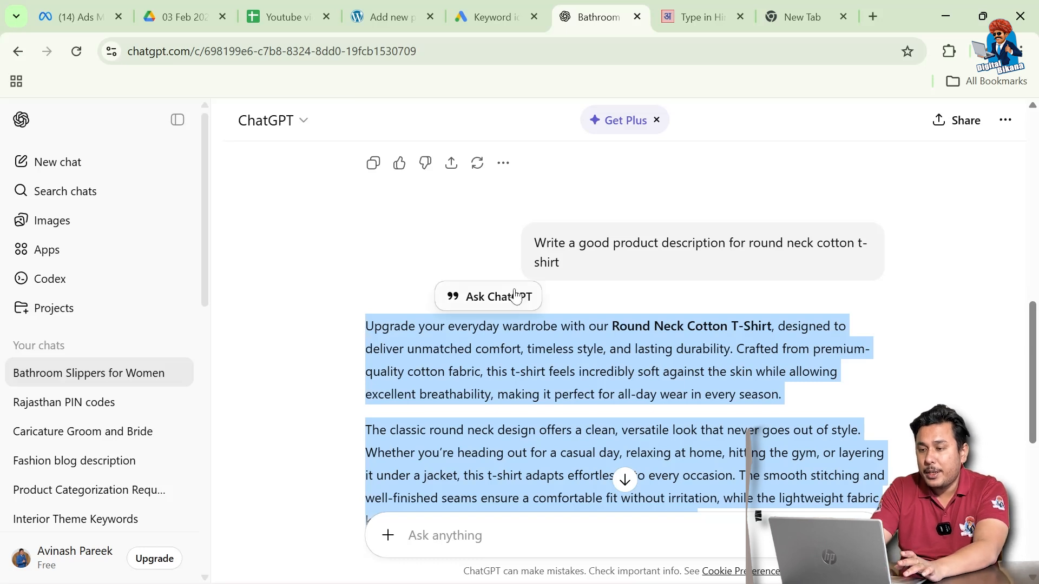
pyautogui.click(381, 14)
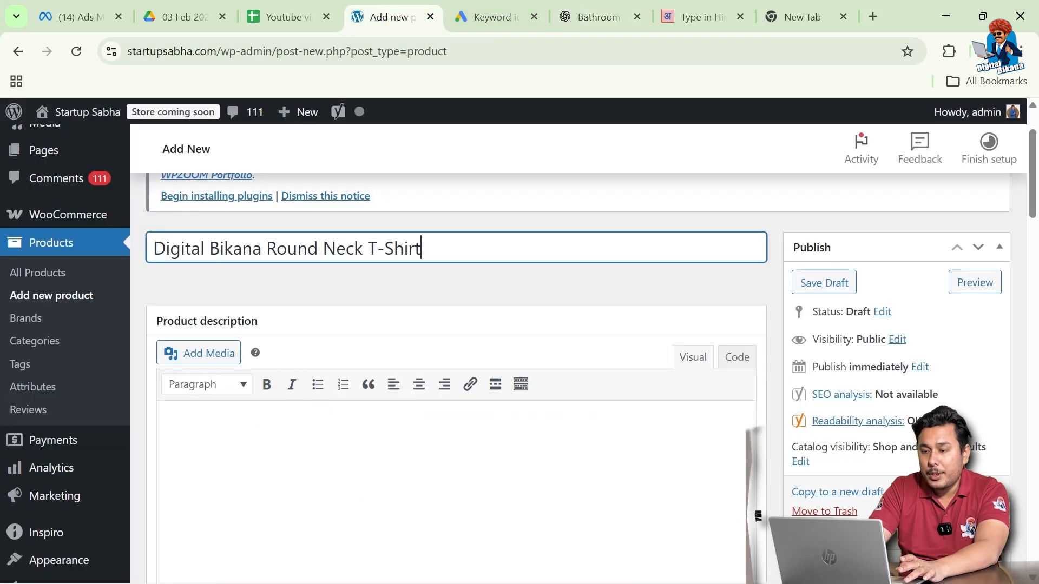
# Paste the copied ChatGPT t-shirt copy into the Product description editor and review it
pyautogui.click(166, 432)
pyautogui.scroll(-1, 456, 433)
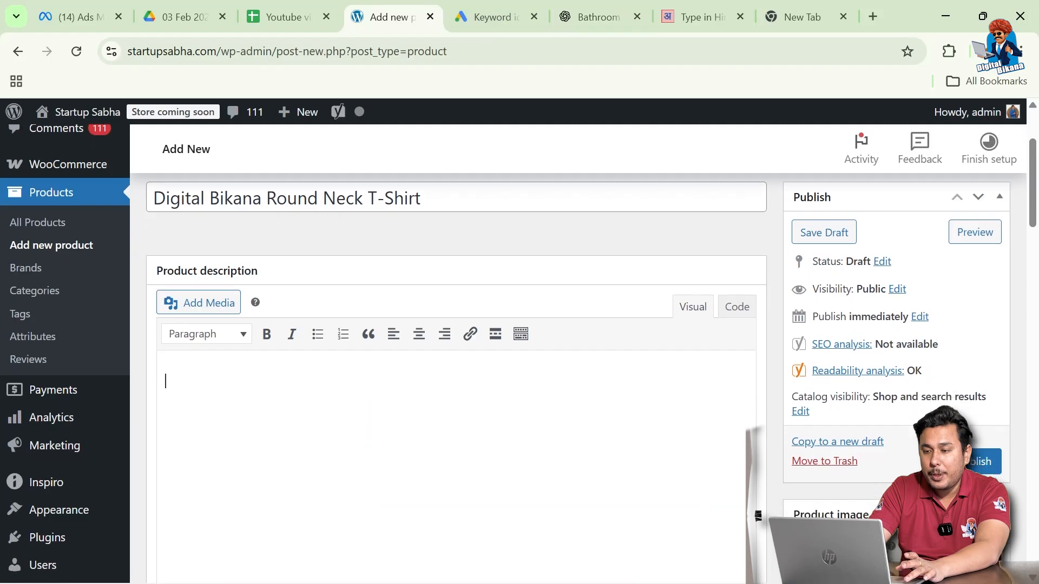
pyautogui.hotkey('ctrl', 'v')
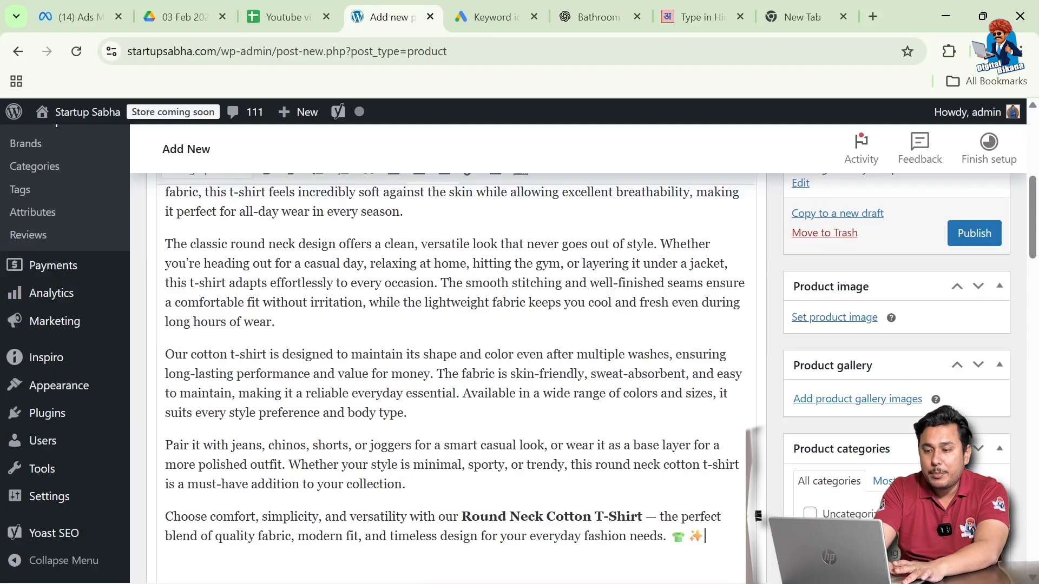
pyautogui.scroll(3, 518, 351)
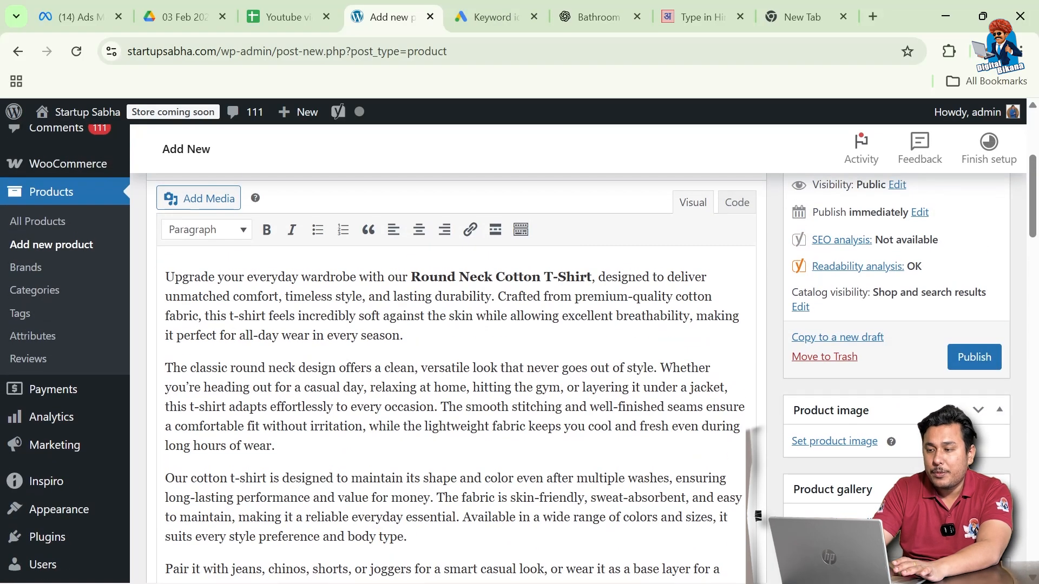
pyautogui.scroll(-1, 456, 351)
pyautogui.scroll(2, 456, 352)
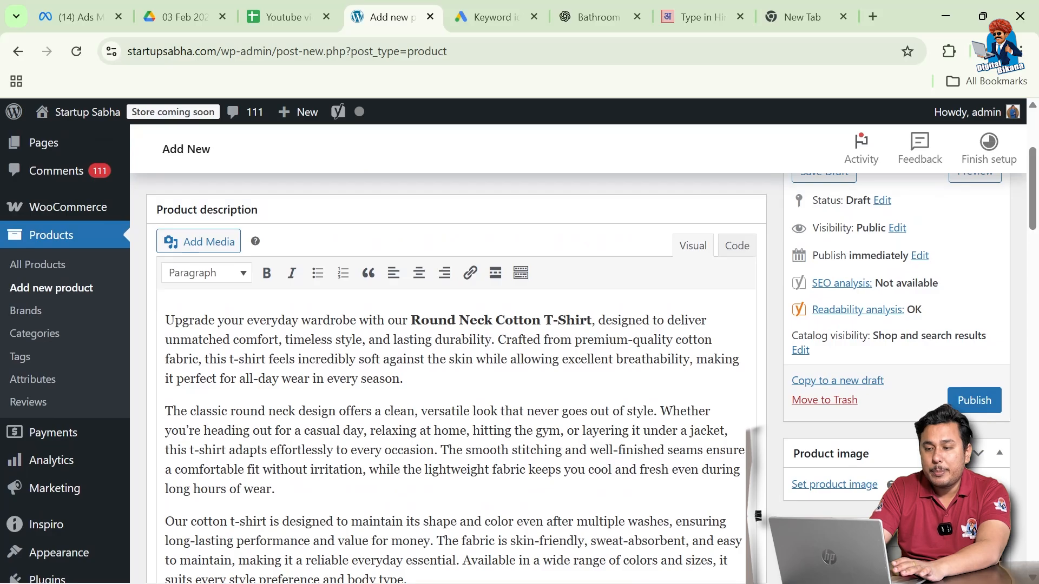
pyautogui.scroll(1, 456, 351)
pyautogui.scroll(-4, 456, 352)
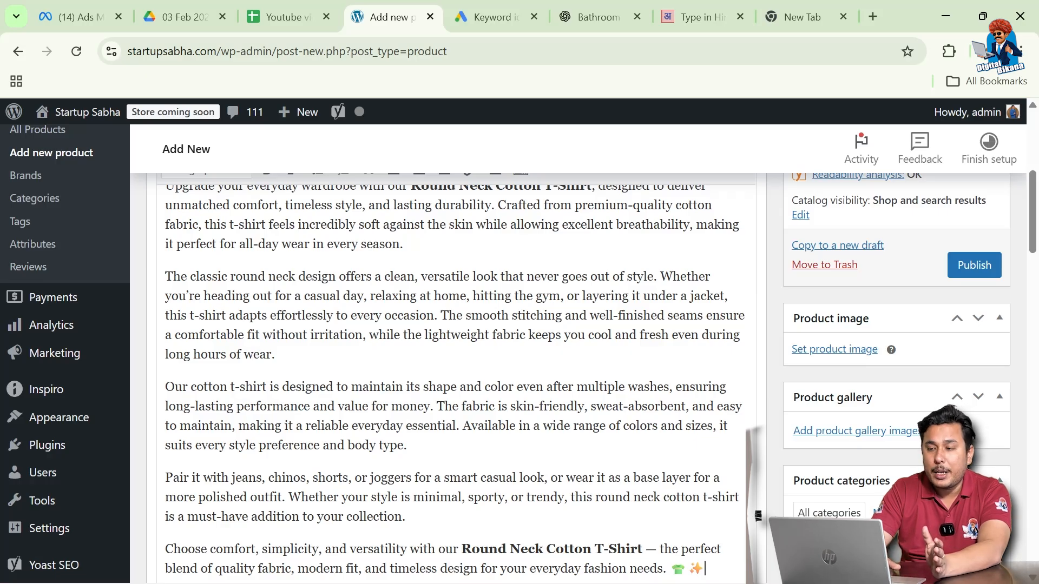
pyautogui.scroll(1, 519, 351)
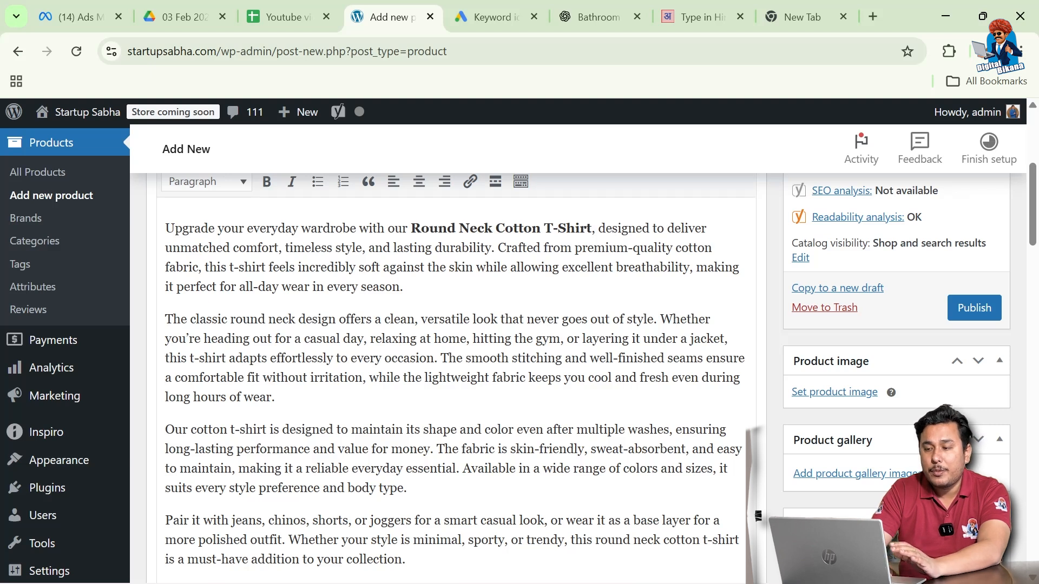
pyautogui.scroll(1, 520, 352)
pyautogui.scroll(-1, 520, 352)
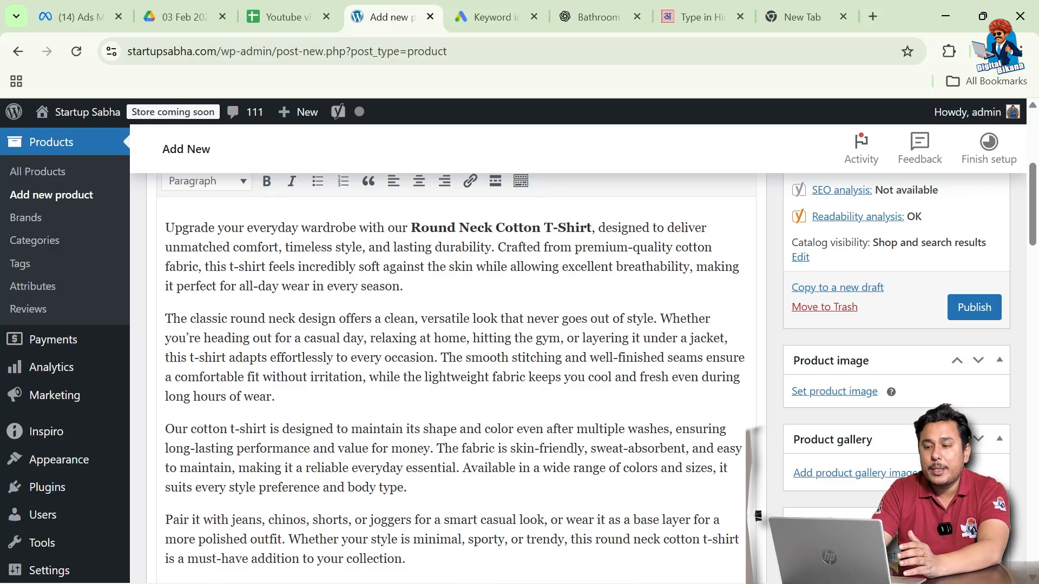
pyautogui.scroll(-1, 514, 351)
pyautogui.scroll(1, 514, 351)
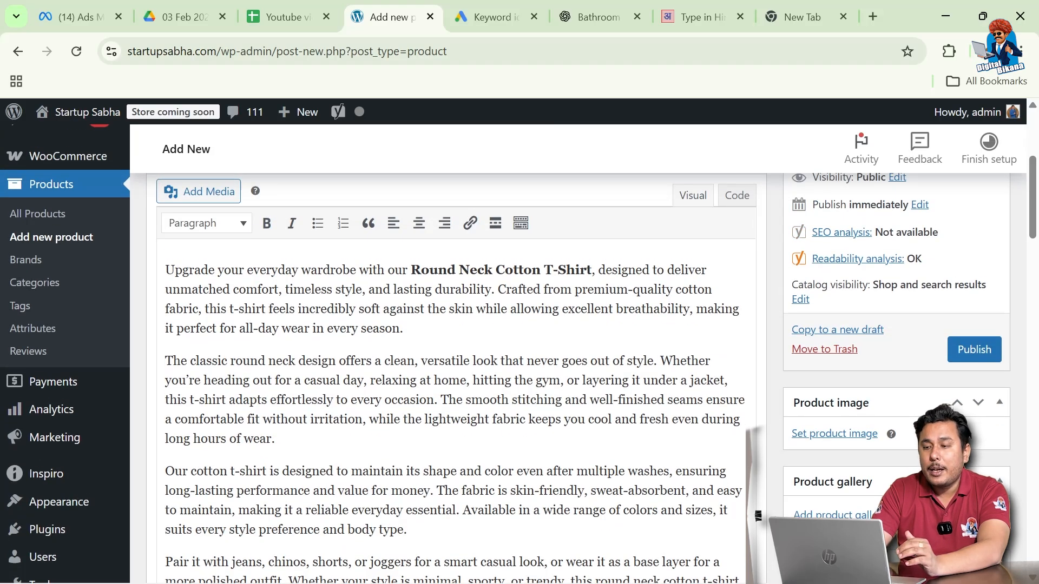
pyautogui.scroll(-1, 514, 351)
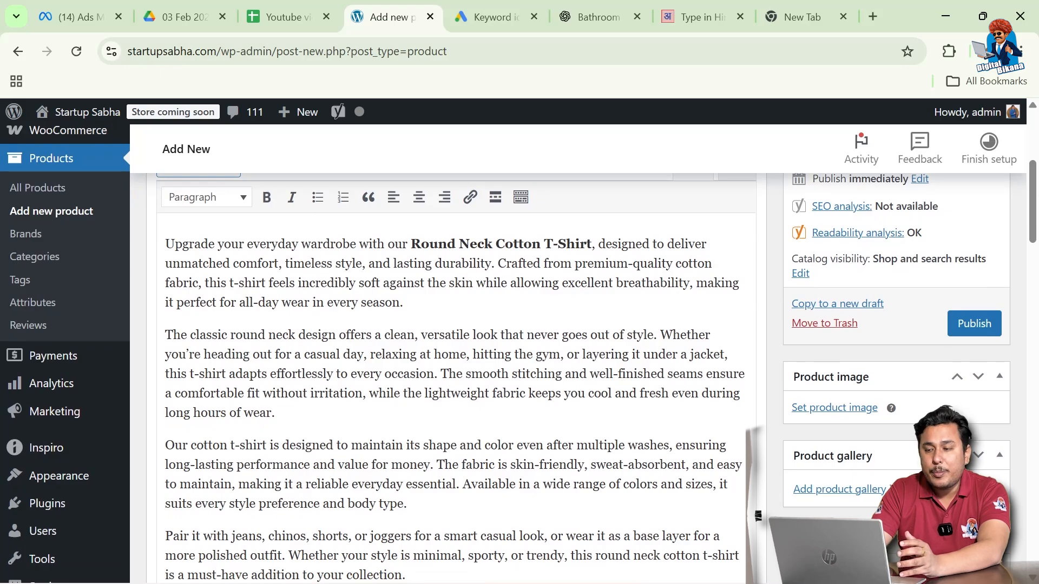
pyautogui.scroll(-2, 514, 352)
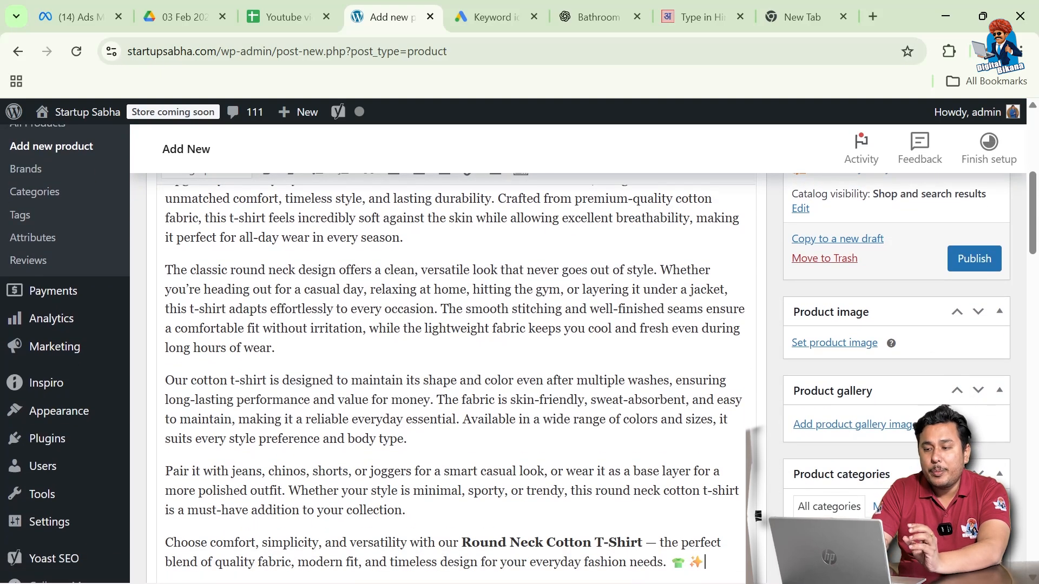
pyautogui.scroll(7, 514, 352)
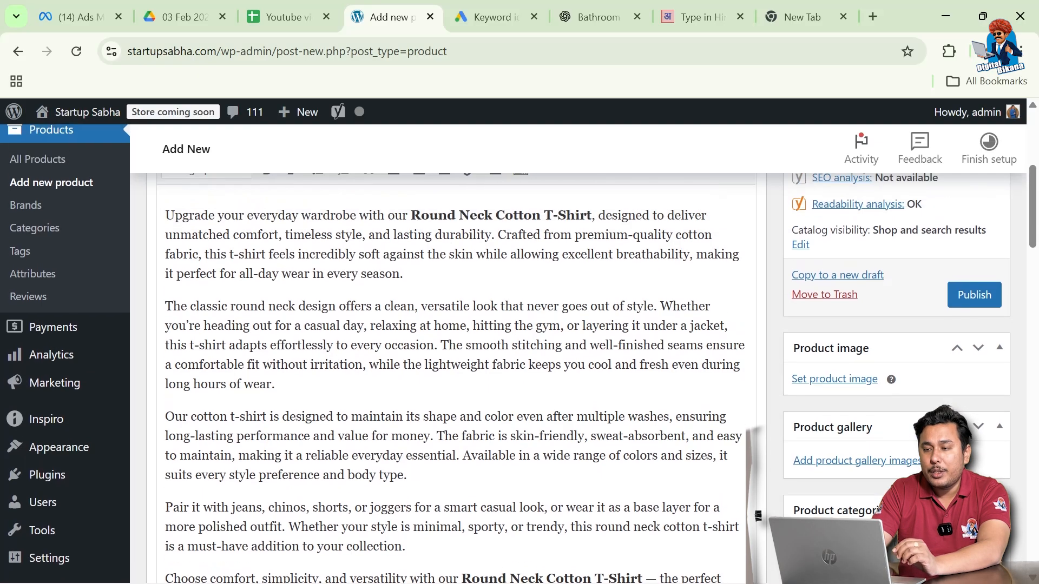
pyautogui.scroll(2, 514, 352)
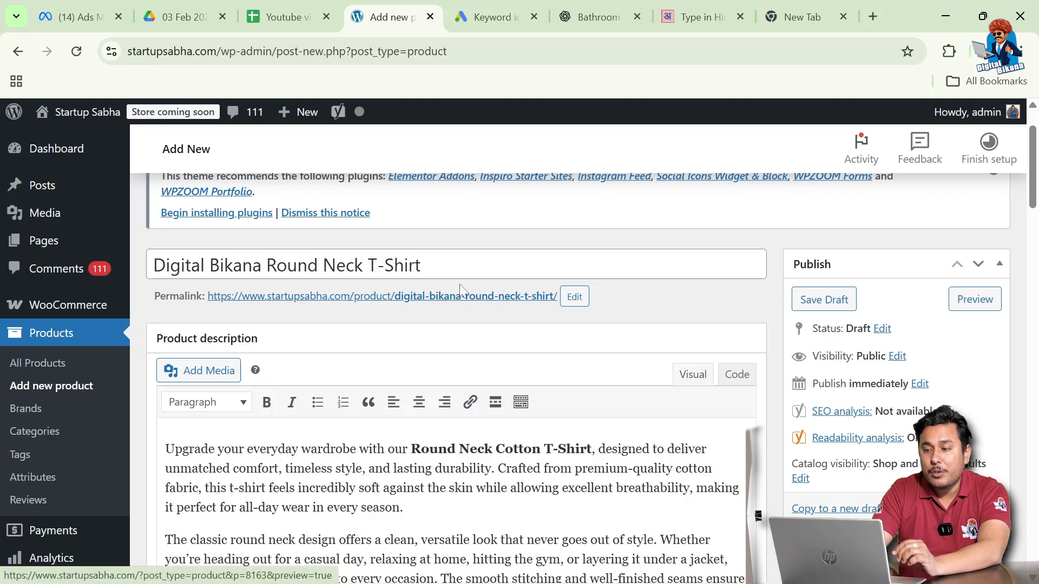
pyautogui.scroll(-5, 573, 297)
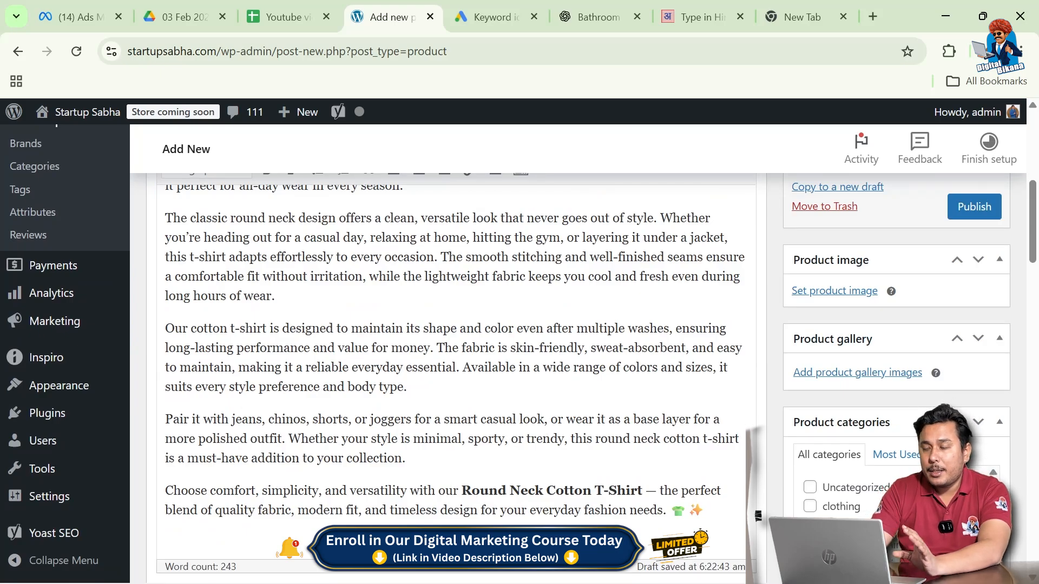
pyautogui.scroll(1, 829, 361)
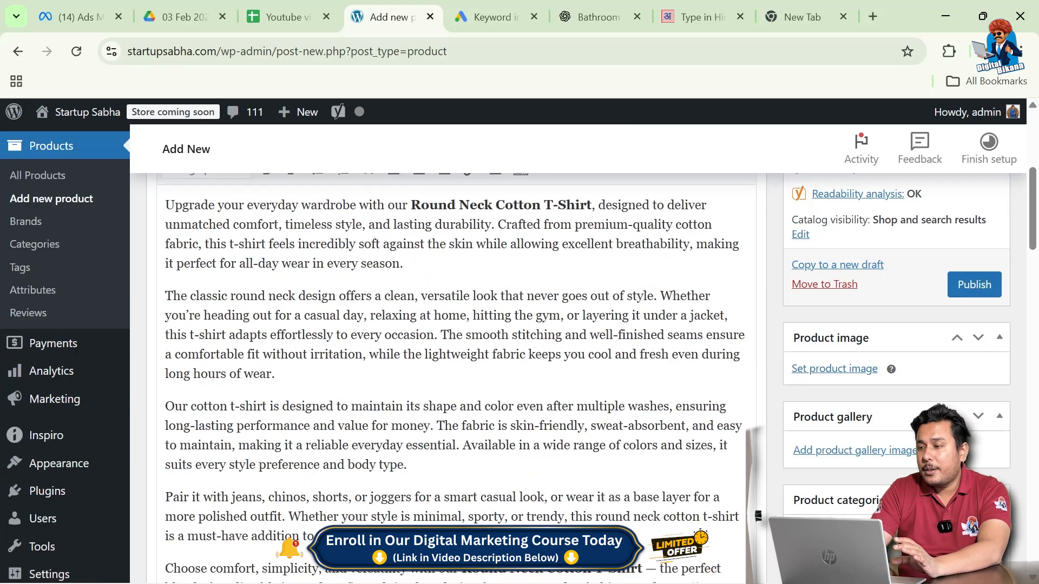
# Upload the t-shirt pictures and set t-shirt-design-2336850_1280.jpg (navy) as the product image
pyautogui.click(824, 370)
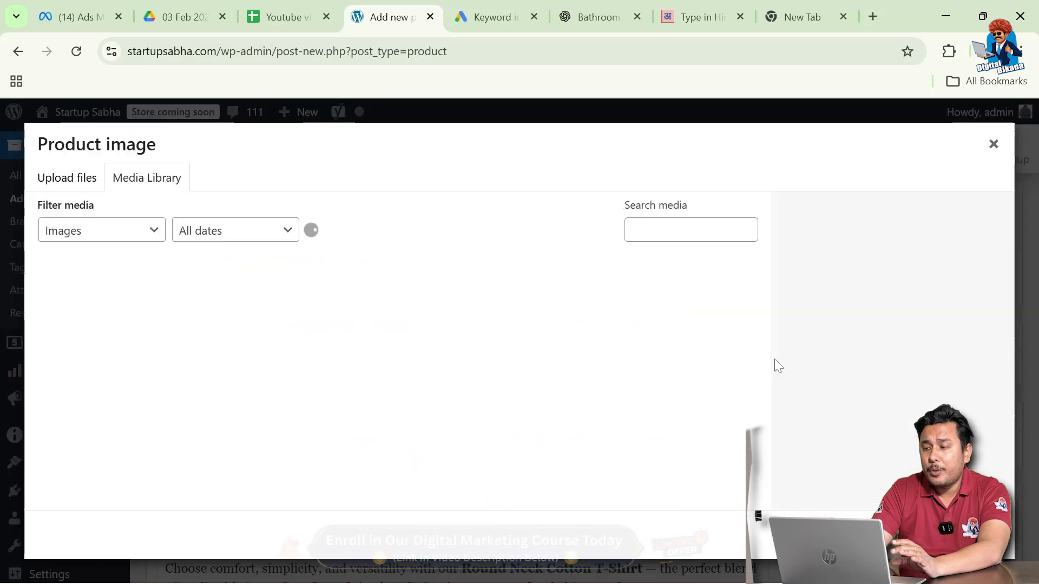
pyautogui.click(68, 182)
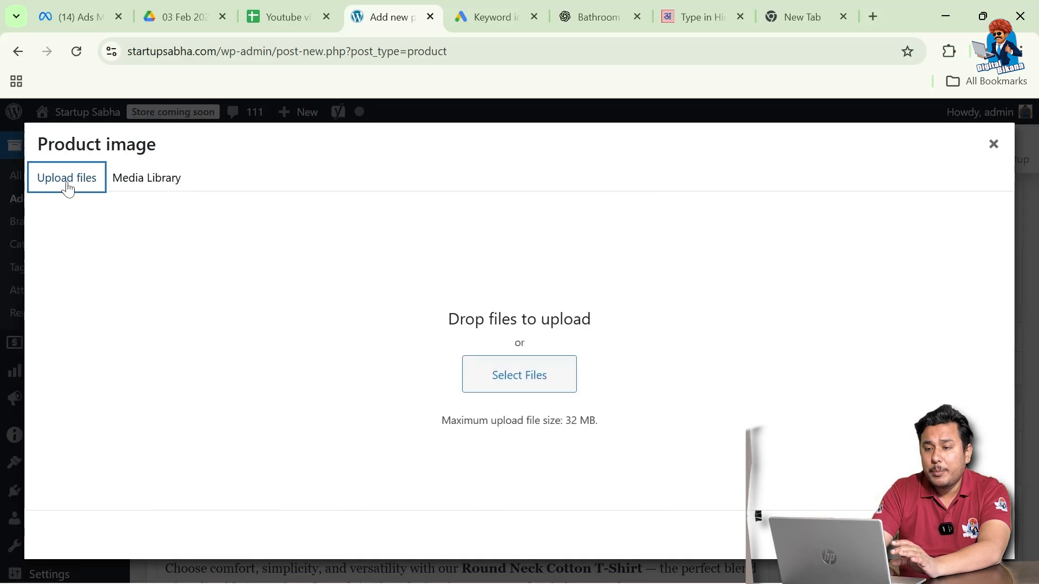
pyautogui.click(515, 378)
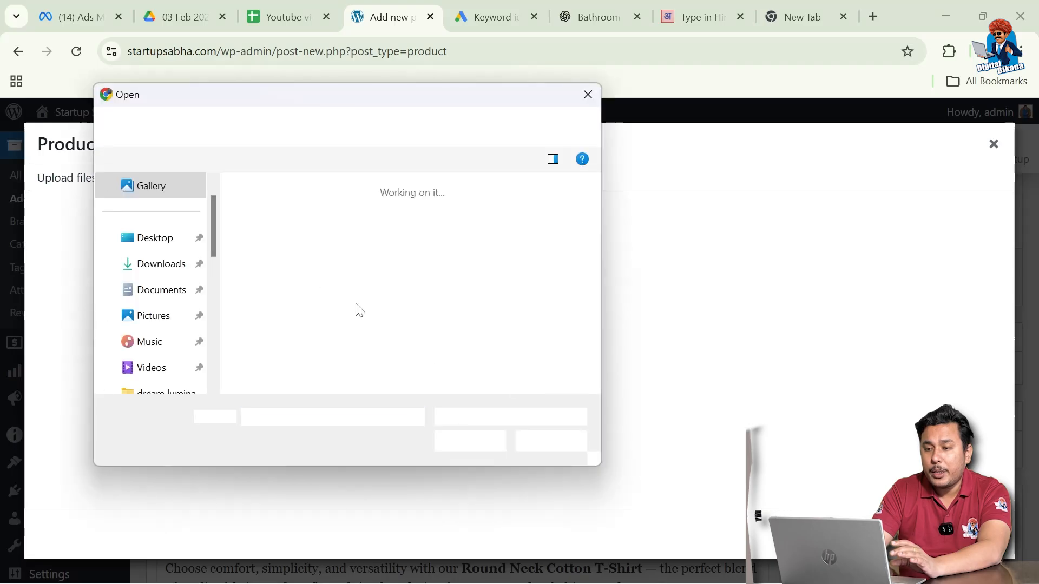
pyautogui.click(158, 319)
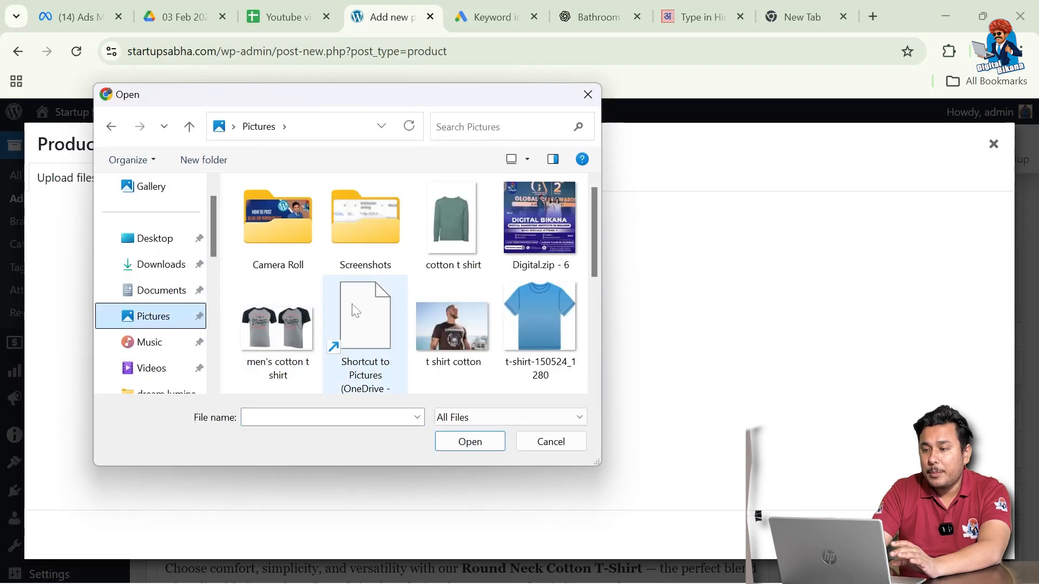
pyautogui.click(467, 242)
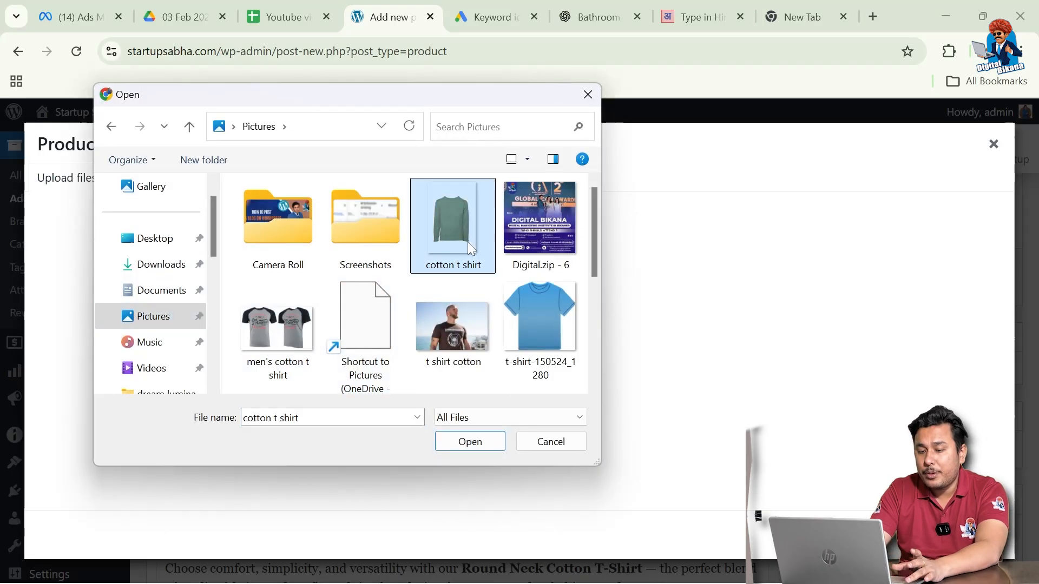
pyautogui.keyDown('ctrl'); pyautogui.click(294, 310); pyautogui.keyUp('ctrl')
pyautogui.keyDown('ctrl'); pyautogui.click(529, 319); pyautogui.keyUp('ctrl')
pyautogui.click(469, 442)
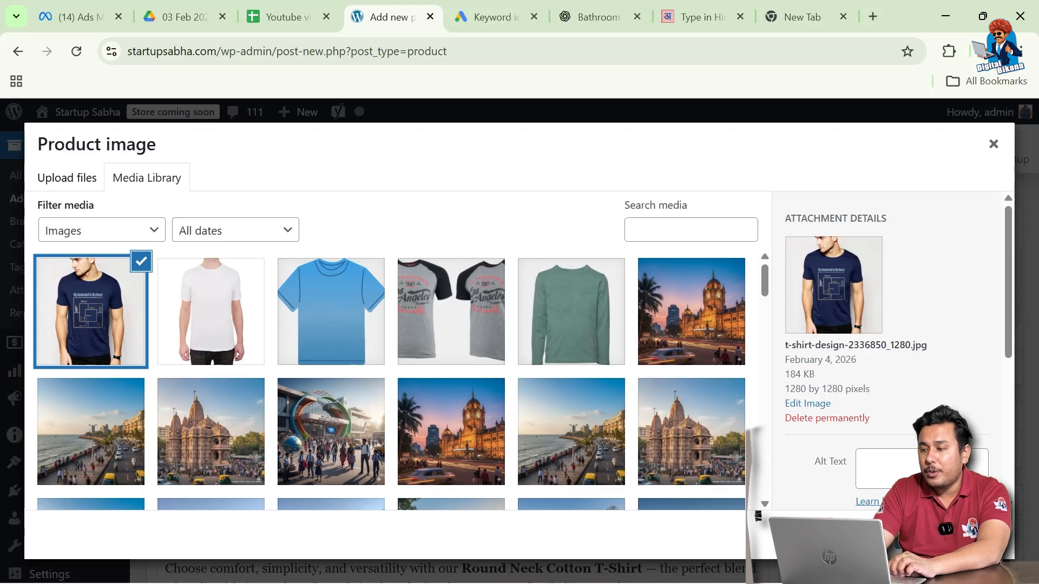
pyautogui.click(950, 535)
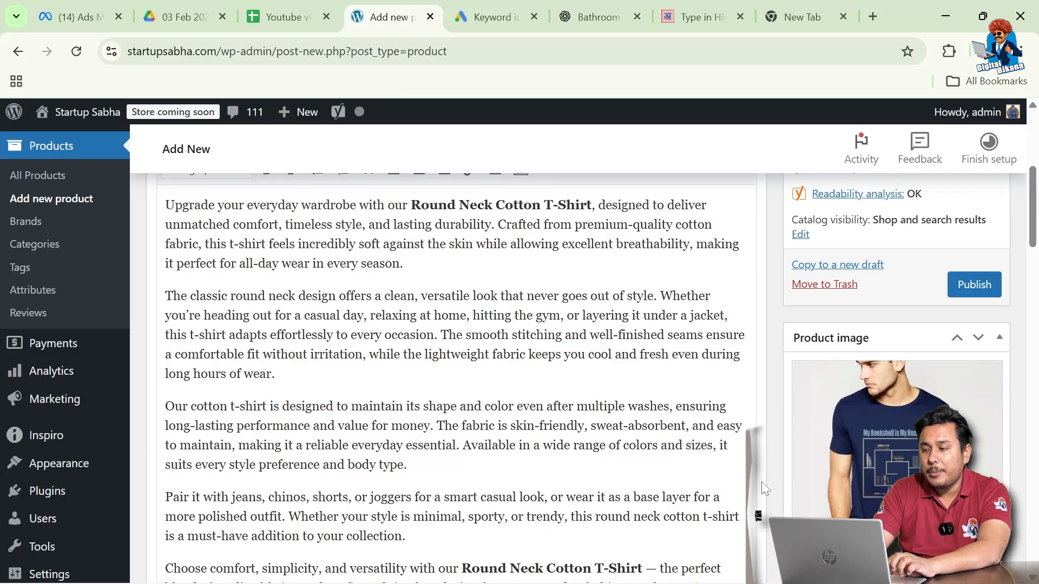
# Select the white and blue t-shirt images and add them to the product gallery
pyautogui.scroll(-2, 761, 485)
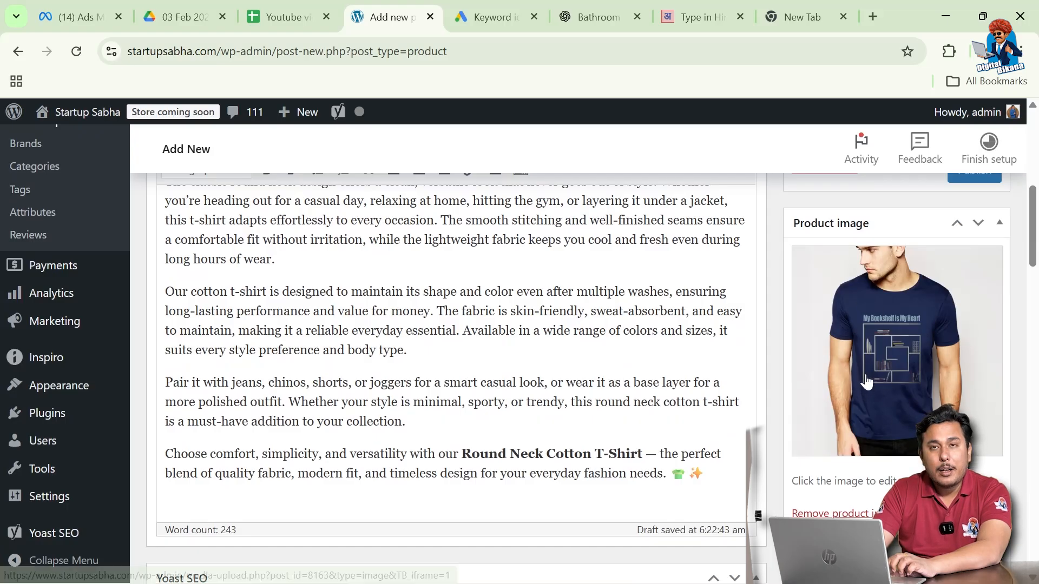
pyautogui.scroll(-1, 774, 443)
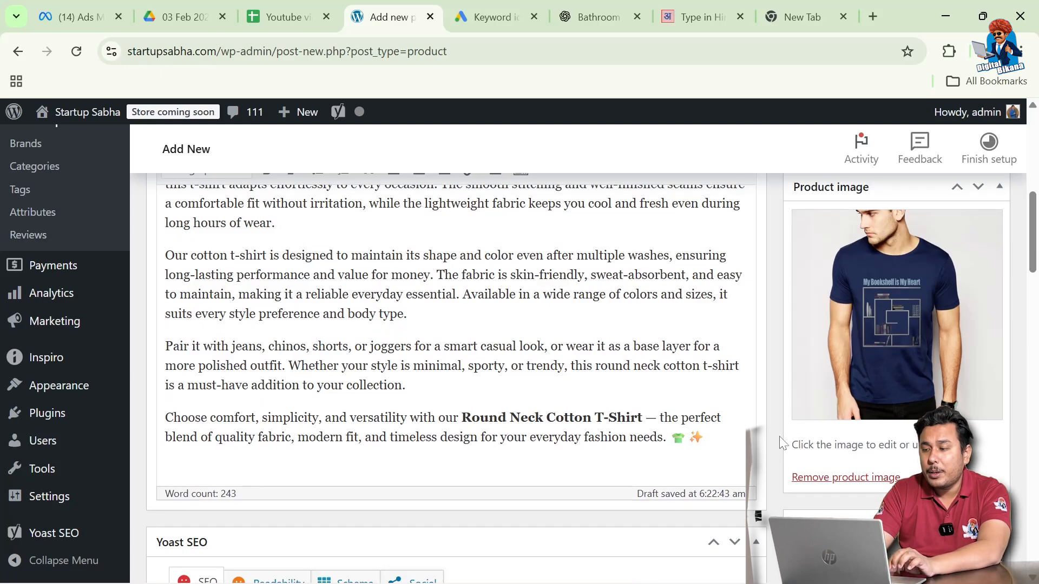
pyautogui.scroll(-4, 781, 436)
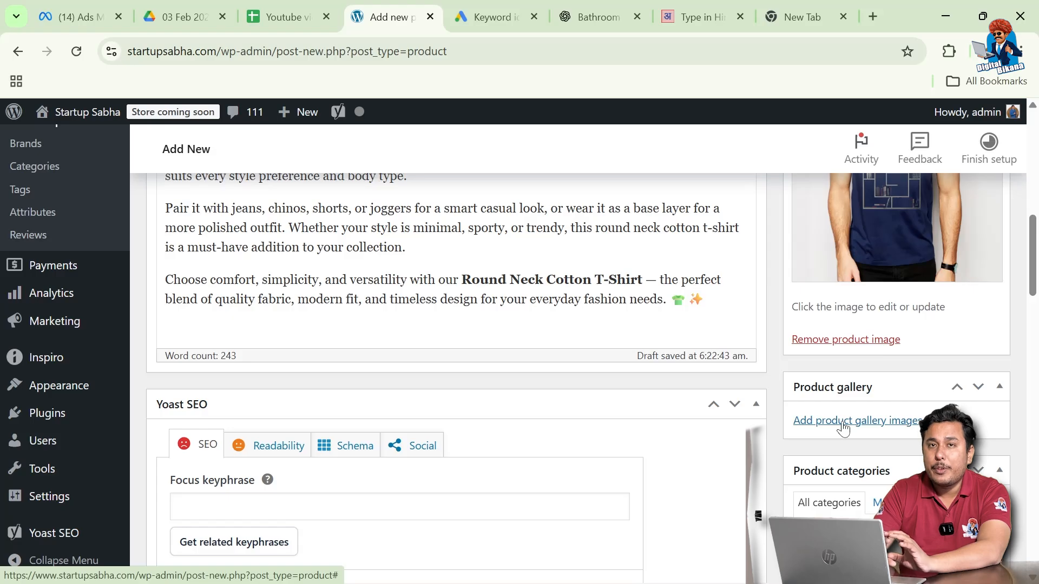
pyautogui.click(842, 427)
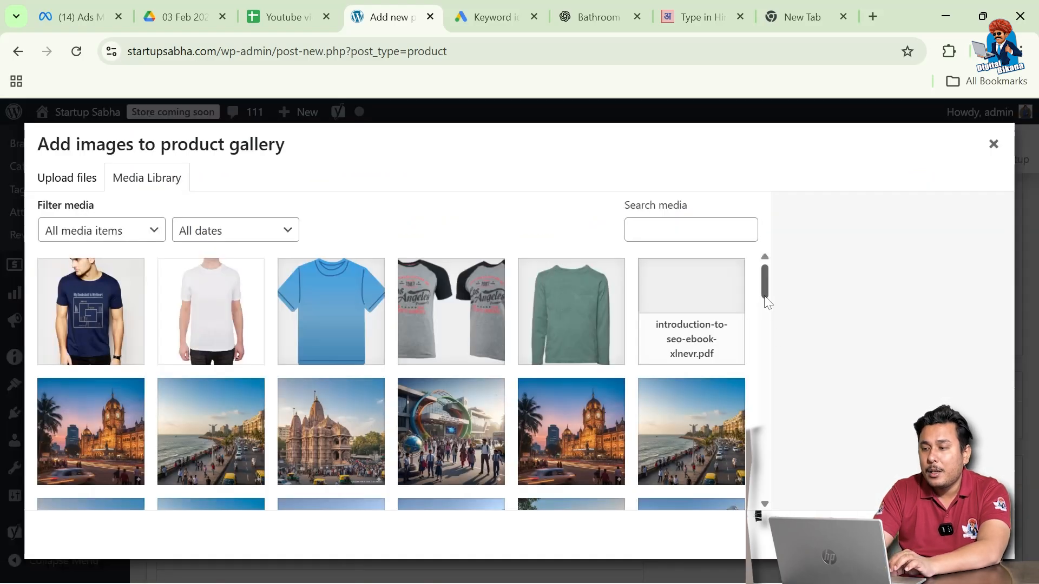
pyautogui.click(225, 323)
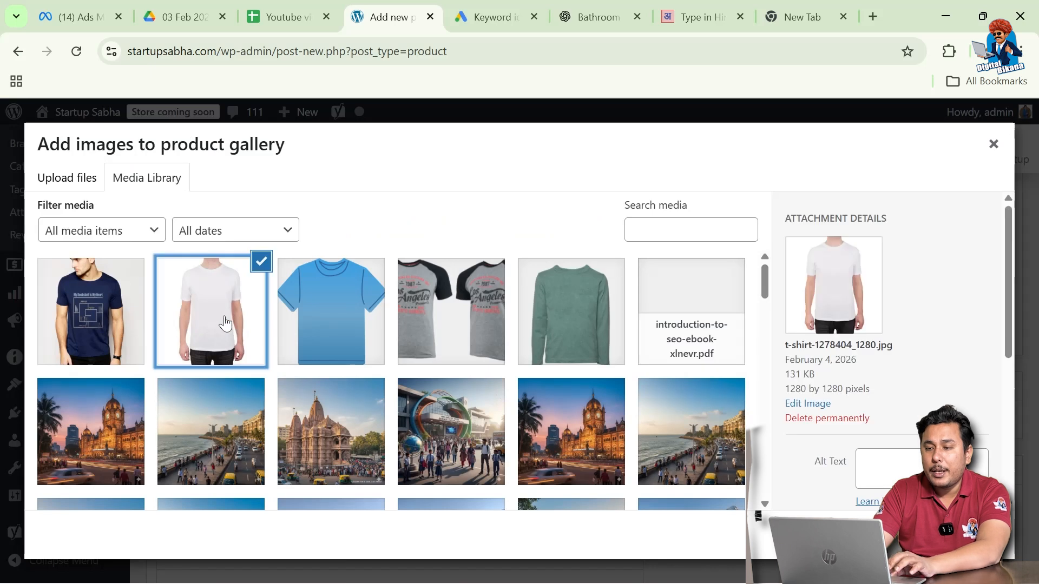
pyautogui.click(319, 320)
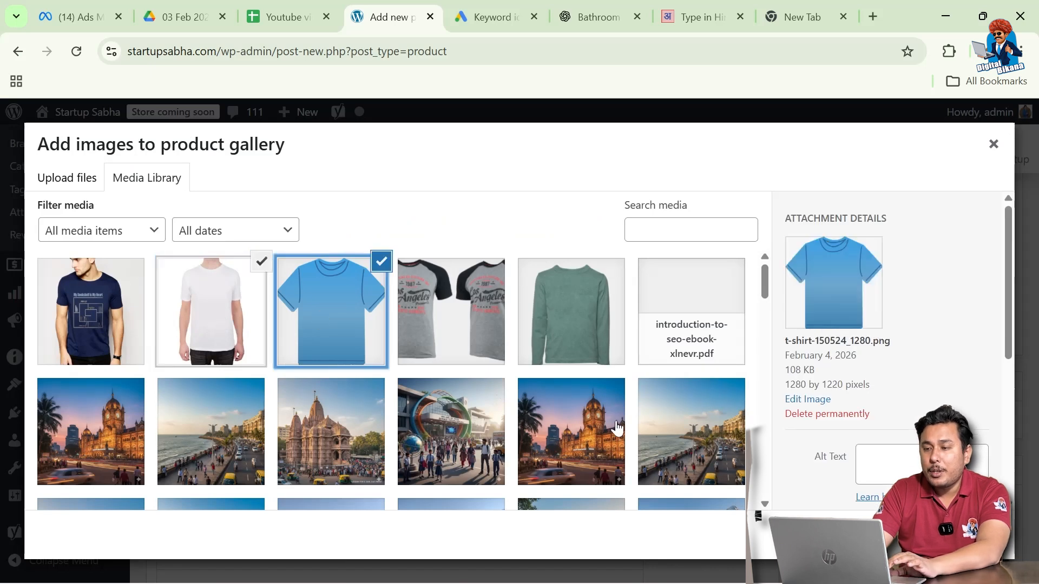
pyautogui.click(956, 534)
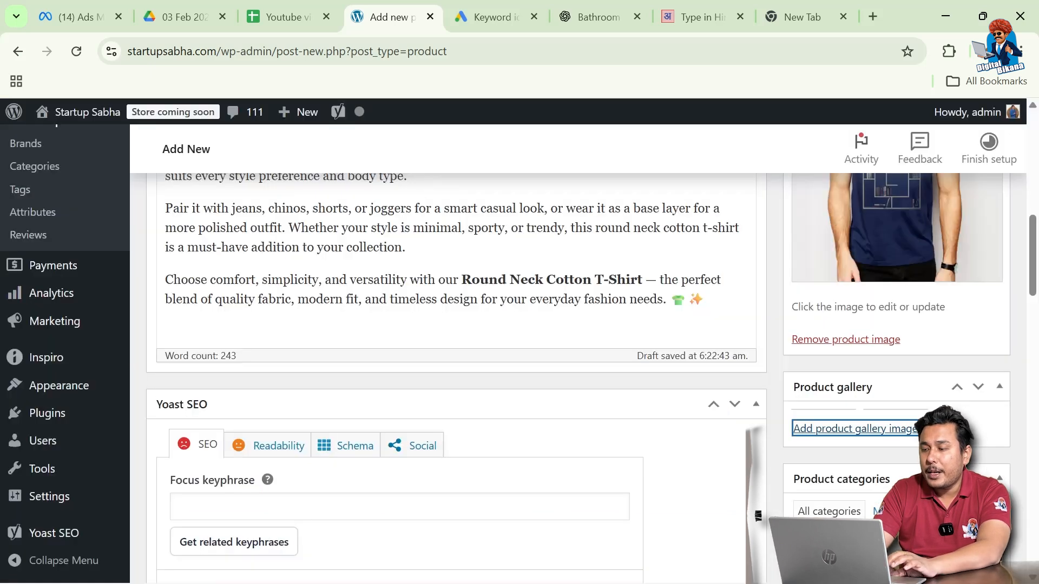
# Tick the clothing category and its Men s Clothing subcategory for the product
pyautogui.scroll(-4, 776, 482)
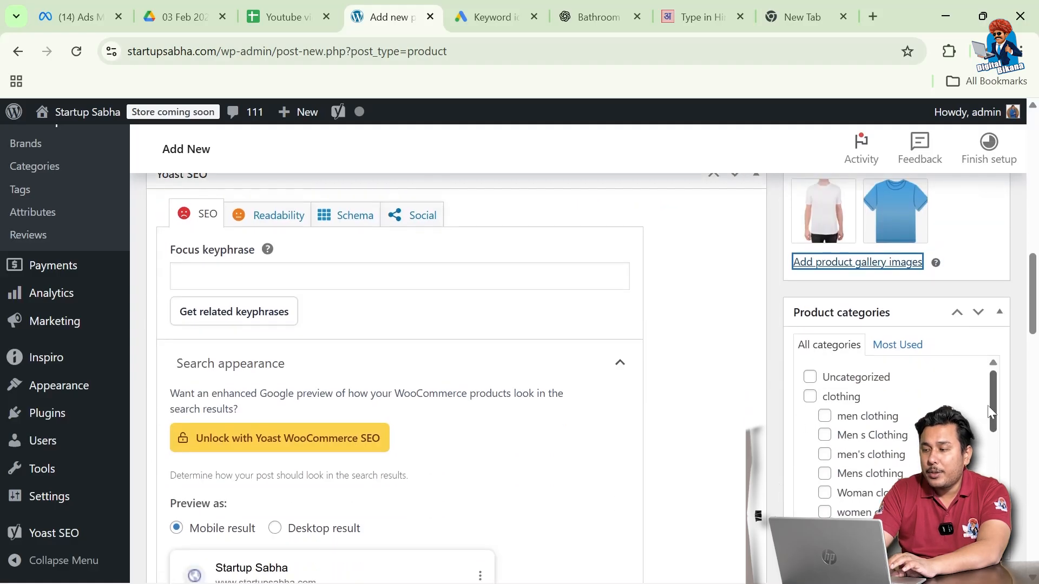
pyautogui.moveTo(991, 406)
pyautogui.mouseDown()
pyautogui.moveTo(990, 445)
pyautogui.moveTo(992, 414)
pyautogui.mouseUp()
pyautogui.click(810, 396)
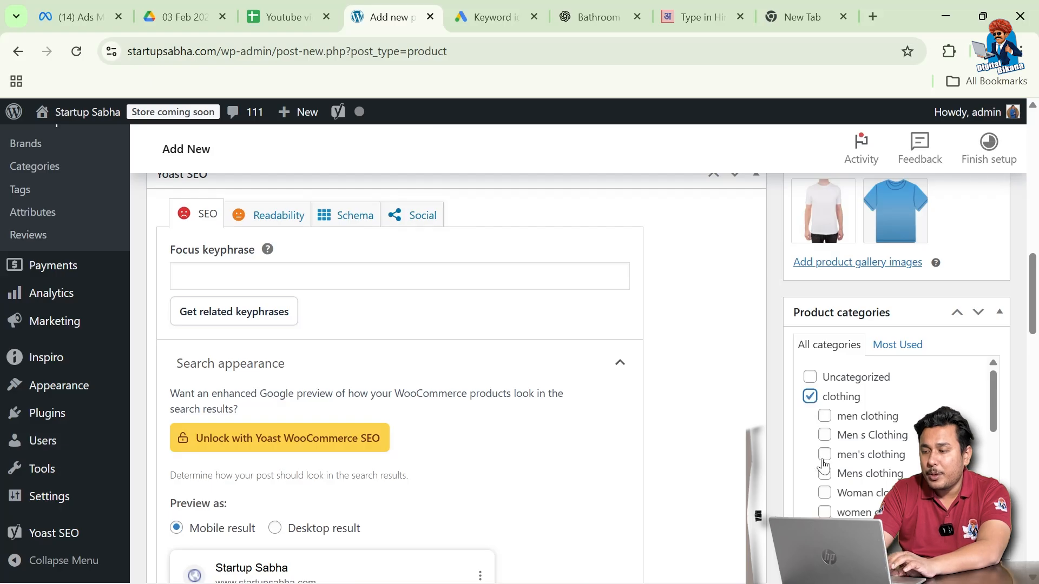
pyautogui.click(824, 435)
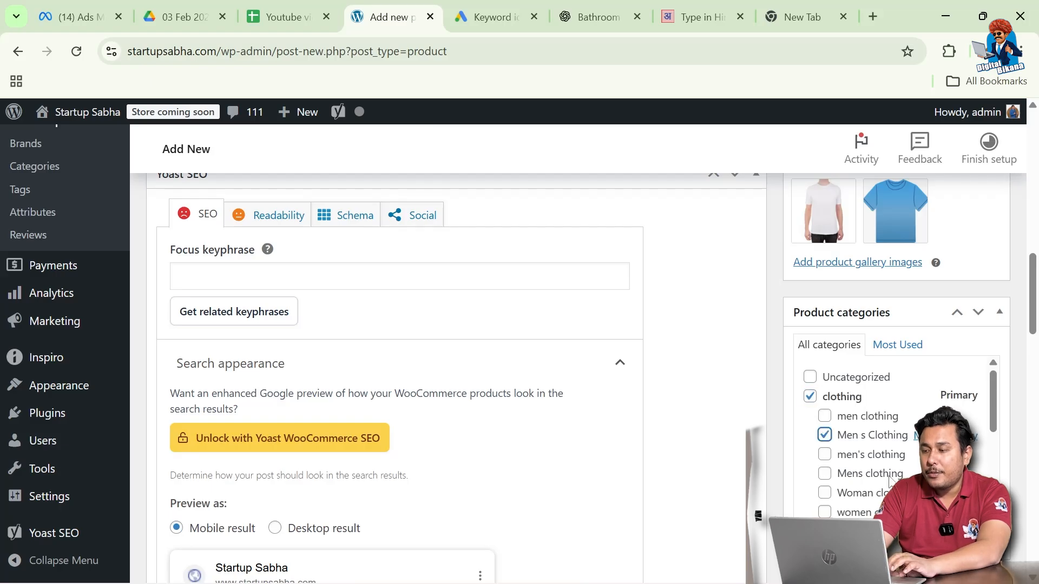
pyautogui.scroll(-3, 865, 432)
pyautogui.scroll(-3, 1021, 541)
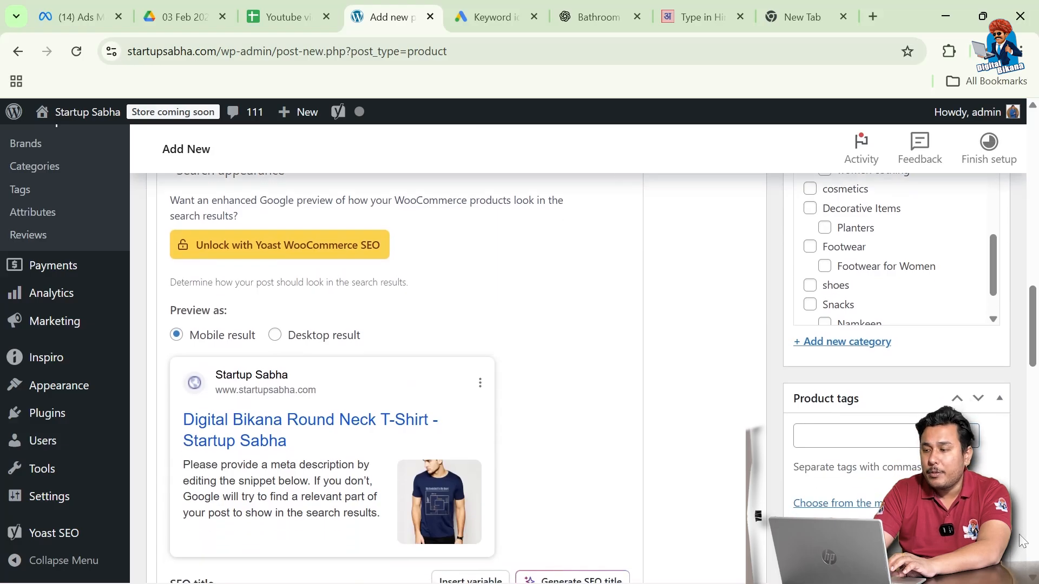
pyautogui.scroll(-1, 920, 460)
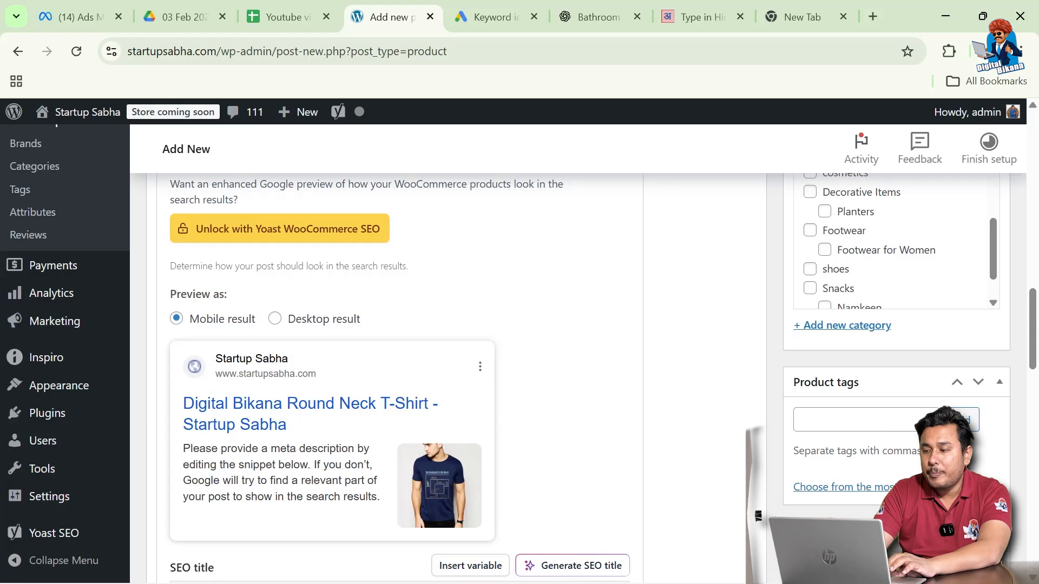
pyautogui.scroll(-1, 865, 419)
pyautogui.click(866, 393)
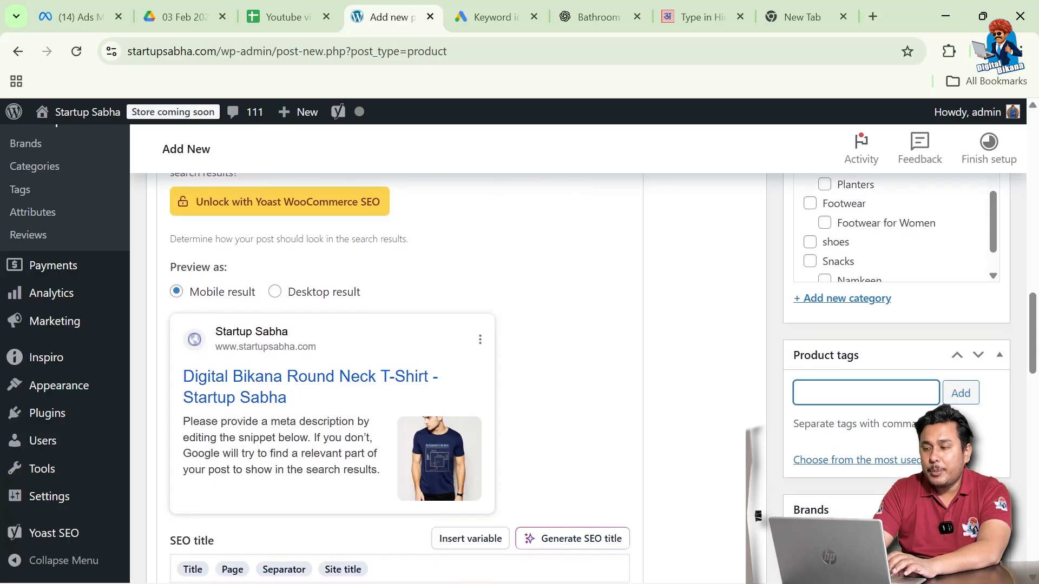
# Add the product tags Round neck, T-shirt and Cotton T-shirt
pyautogui.write('Round neck')
pyautogui.press('Return')
pyautogui.write('T-shirt')
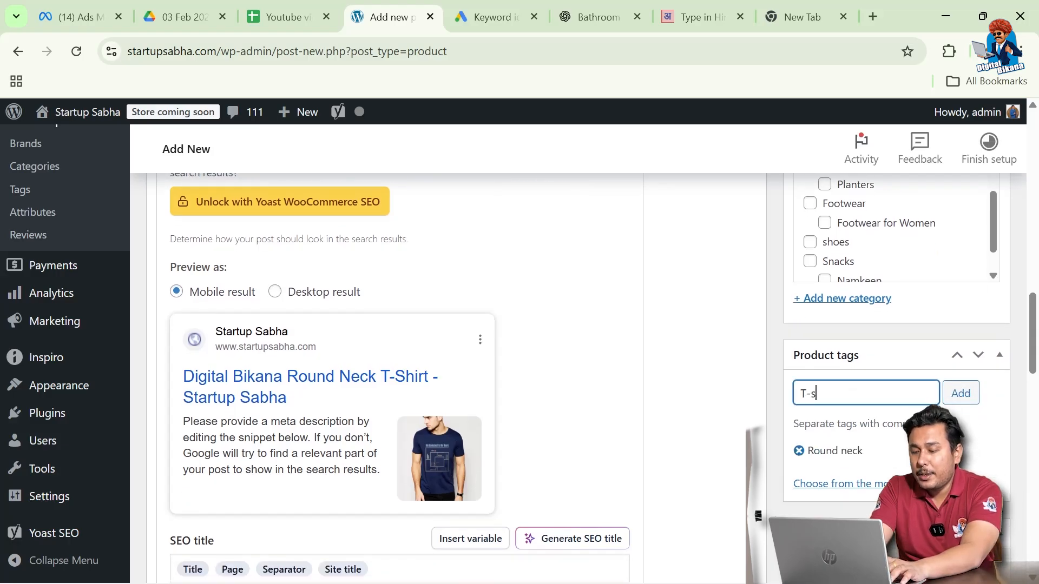
pyautogui.press('Return')
pyautogui.write('Cotton ')
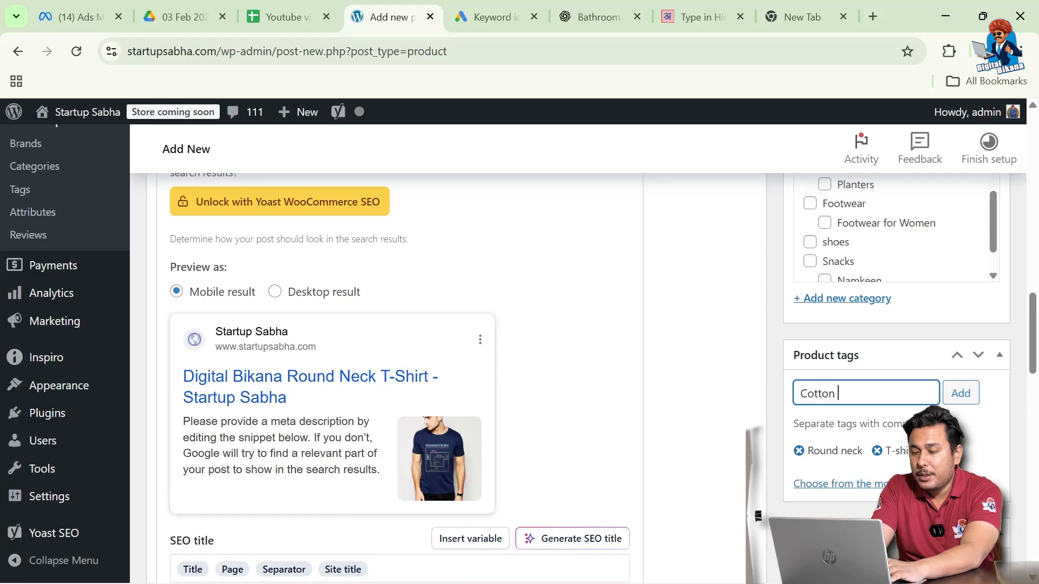
pyautogui.write('T-shirt')
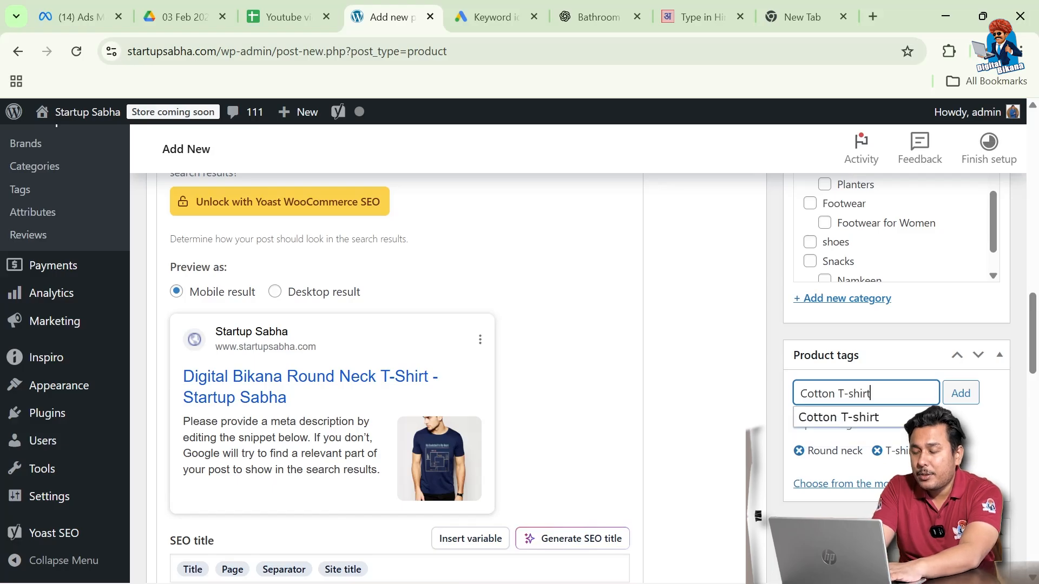
pyautogui.press('Return')
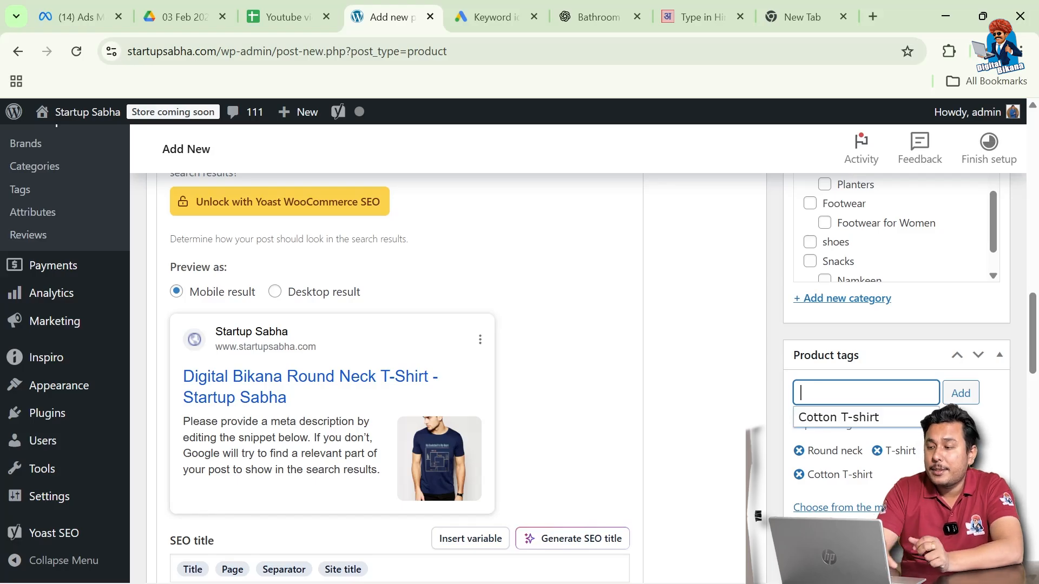
pyautogui.click(771, 404)
pyautogui.scroll(-2, 771, 404)
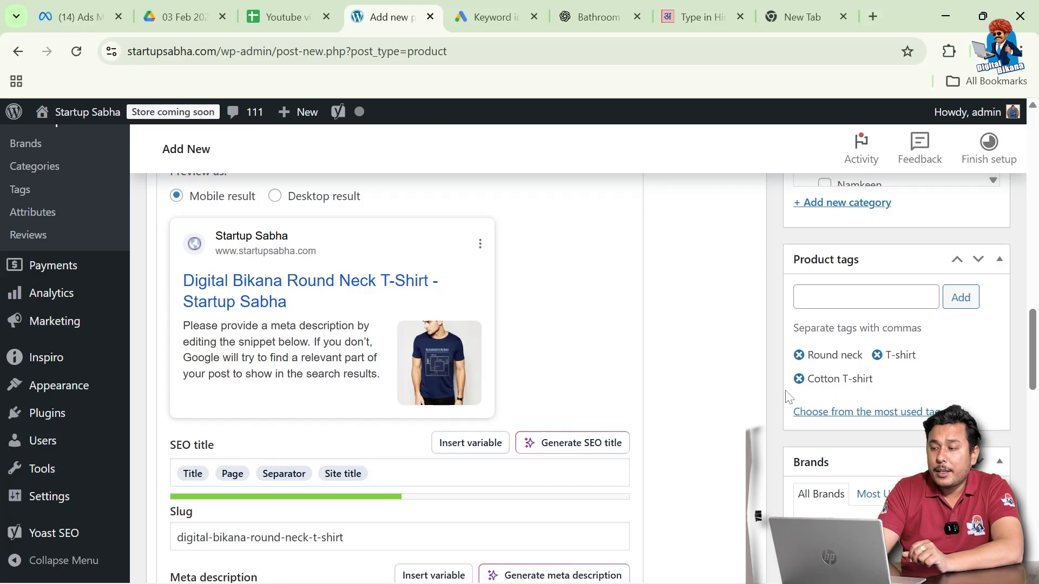
pyautogui.scroll(-1, 773, 408)
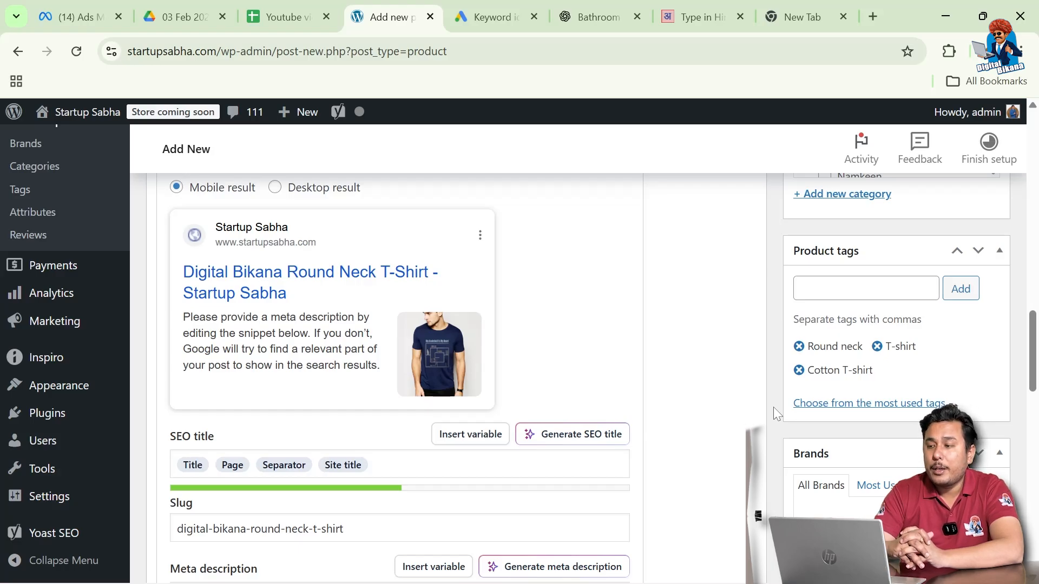
pyautogui.scroll(-1, 774, 407)
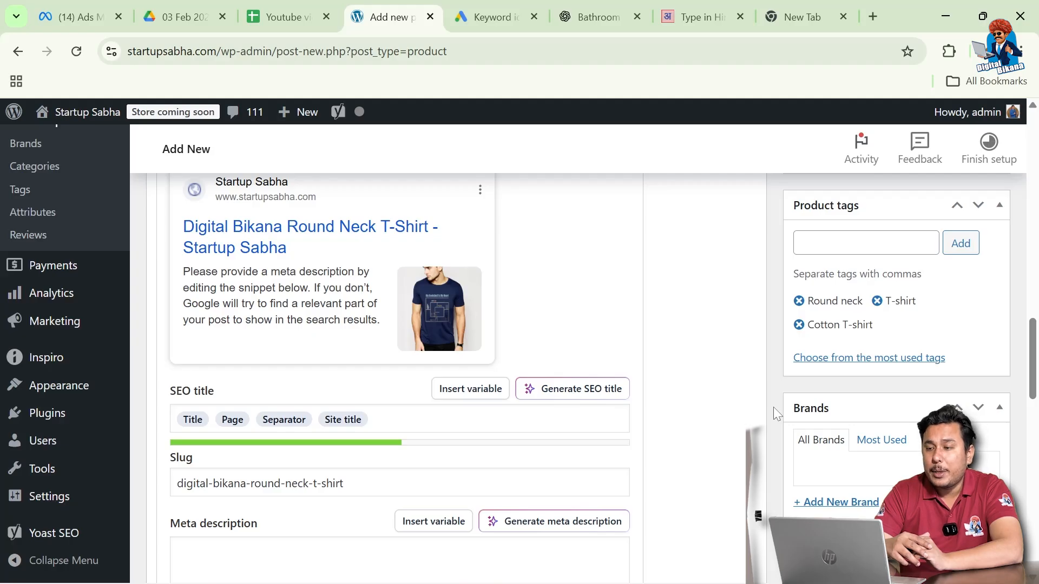
pyautogui.scroll(1, 774, 407)
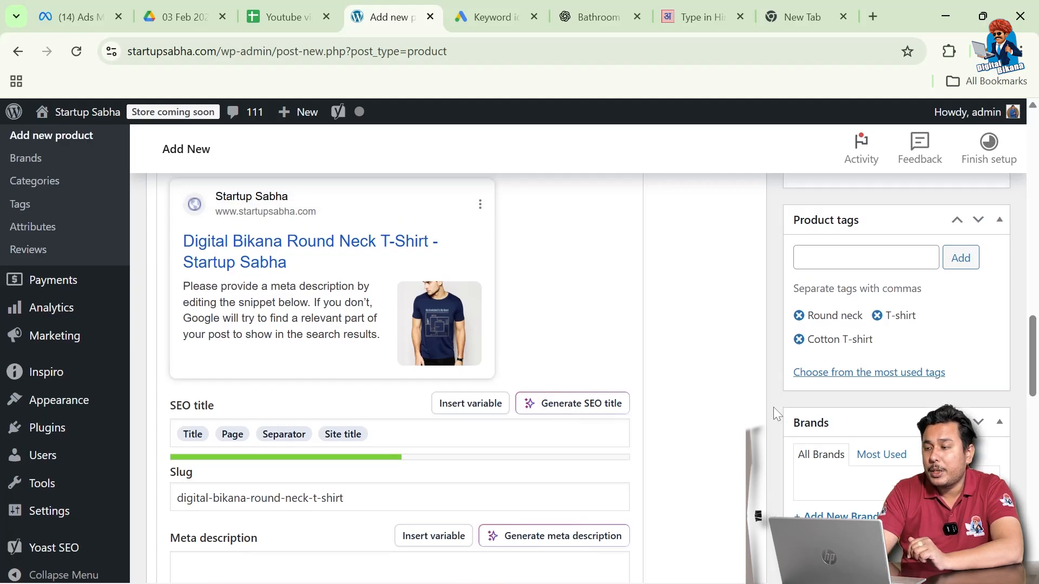
# Scroll down the Add New product page to the Product data box
pyautogui.scroll(-1, 774, 406)
pyautogui.scroll(1, 774, 407)
pyautogui.scroll(-4, 710, 339)
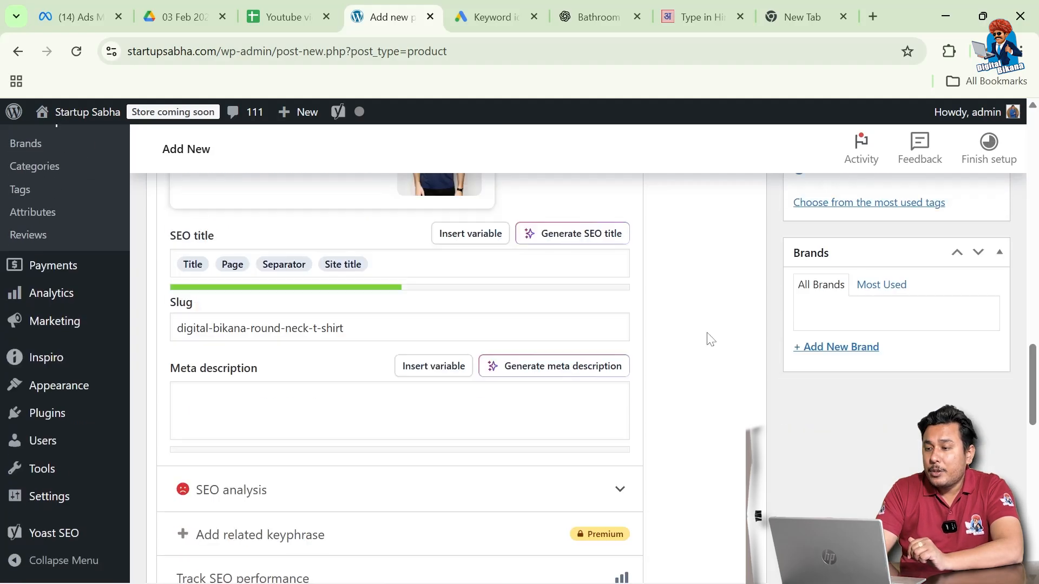
pyautogui.scroll(4, 709, 339)
pyautogui.scroll(2, 692, 303)
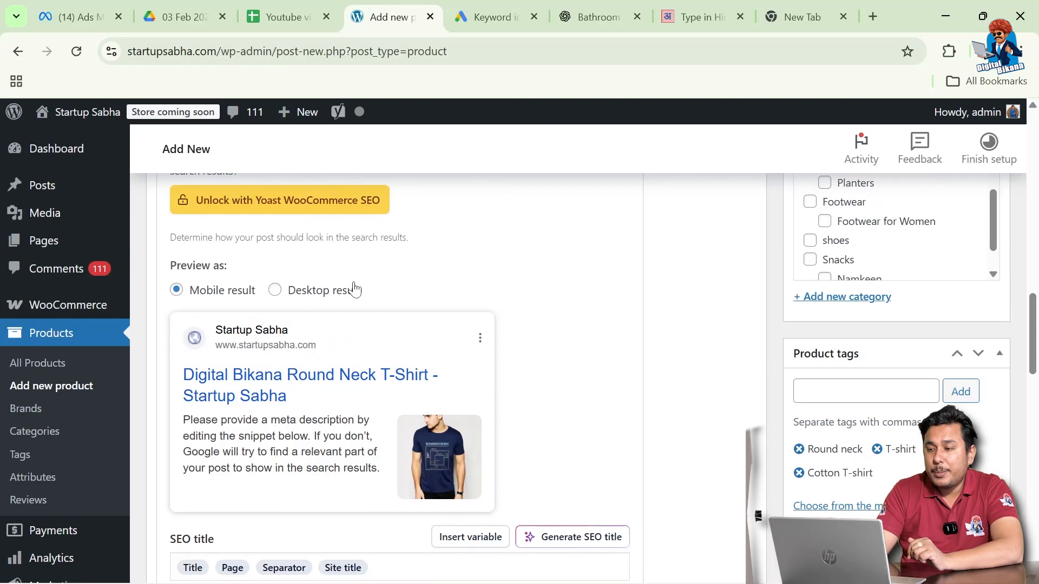
pyautogui.scroll(5, 662, 388)
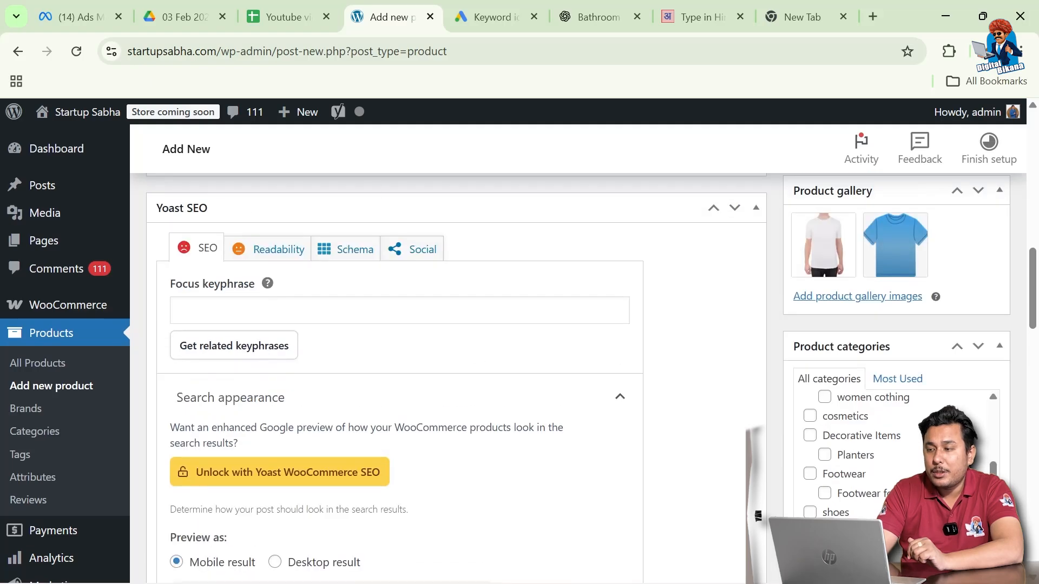
pyautogui.scroll(-2, 676, 429)
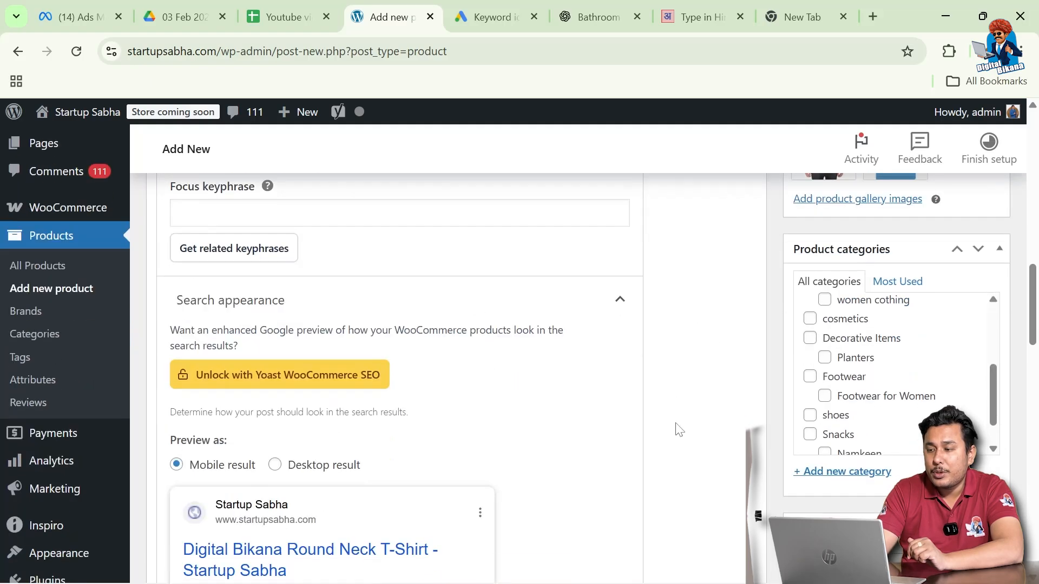
pyautogui.scroll(-8, 678, 429)
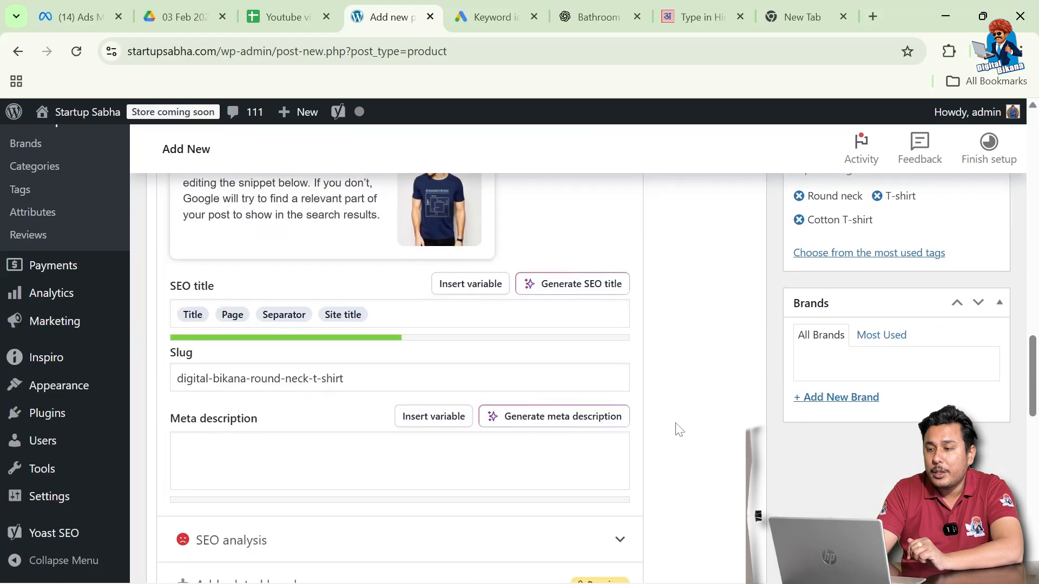
pyautogui.scroll(-4, 678, 429)
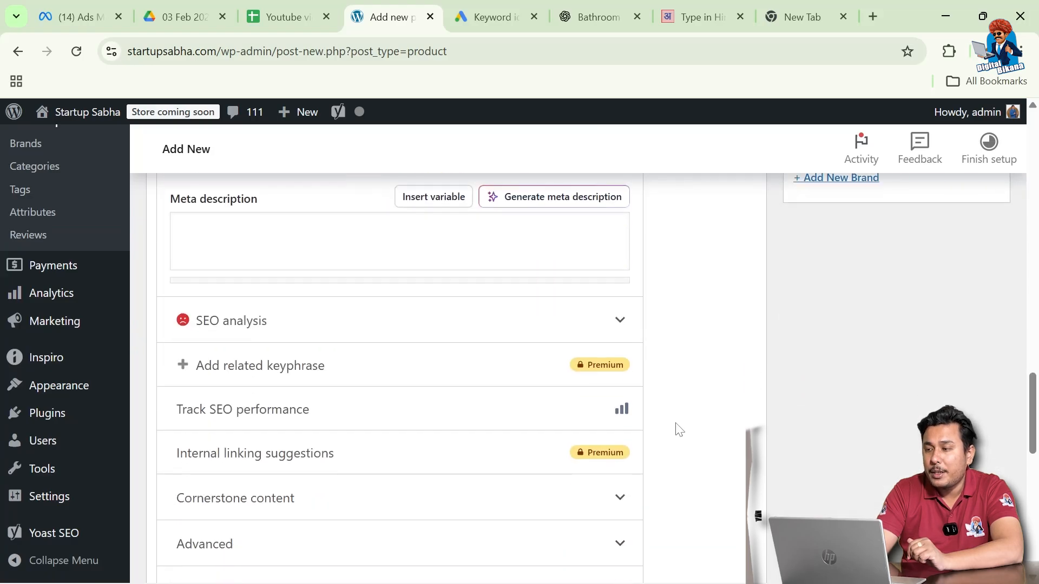
pyautogui.scroll(3, 679, 429)
pyautogui.scroll(-5, 679, 429)
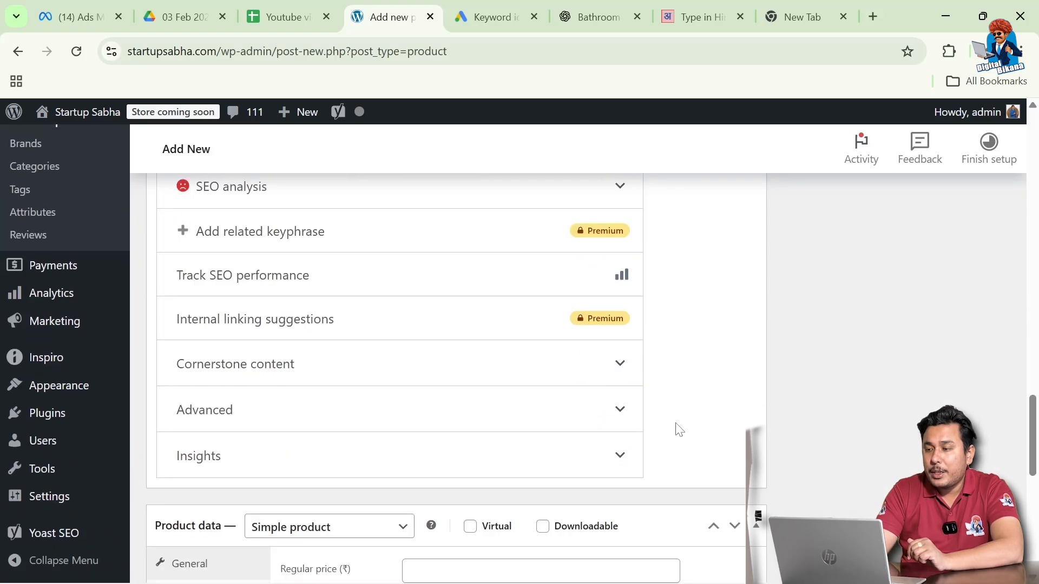
pyautogui.scroll(-4, 679, 429)
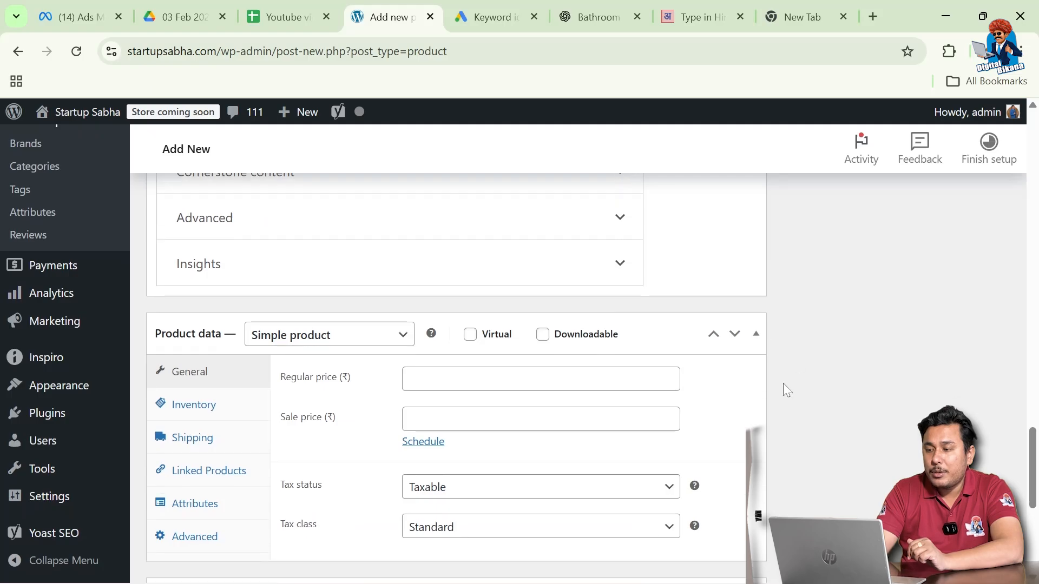
pyautogui.scroll(-1, 783, 383)
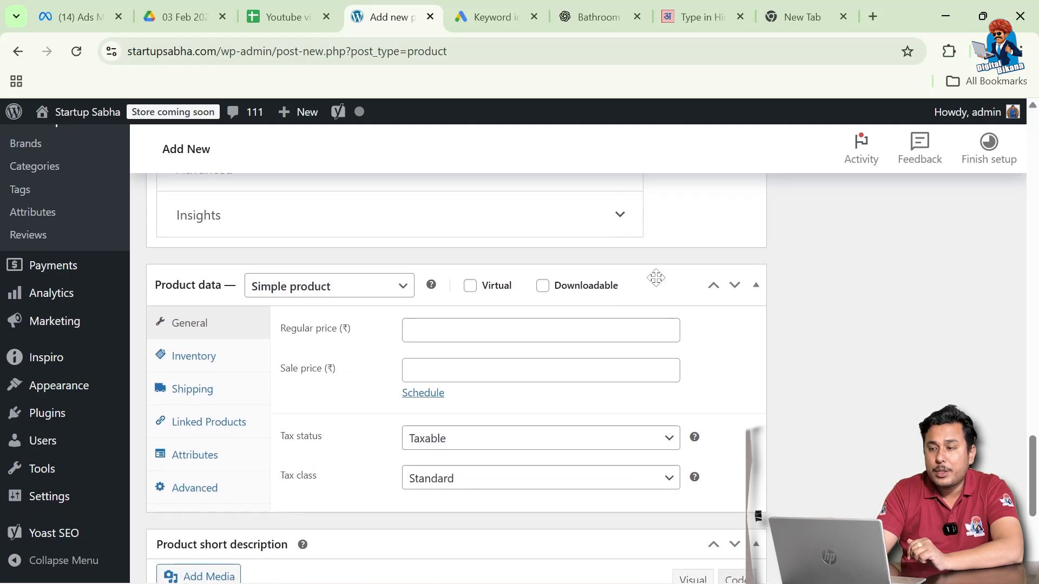
pyautogui.scroll(-1, 787, 374)
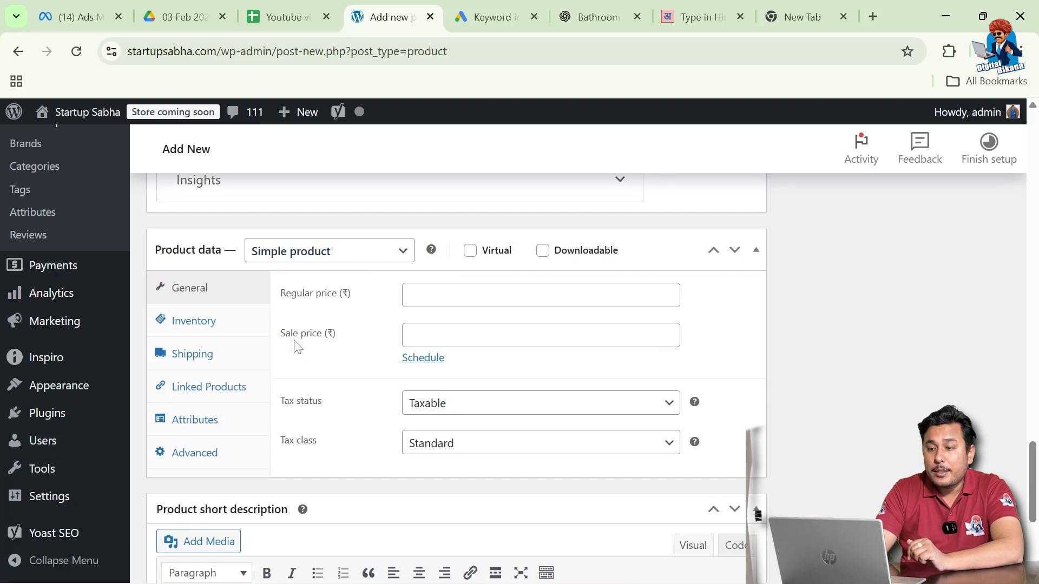
# Set the product type to Variable product, keeping Taxable status and Standard tax class
pyautogui.click(375, 253)
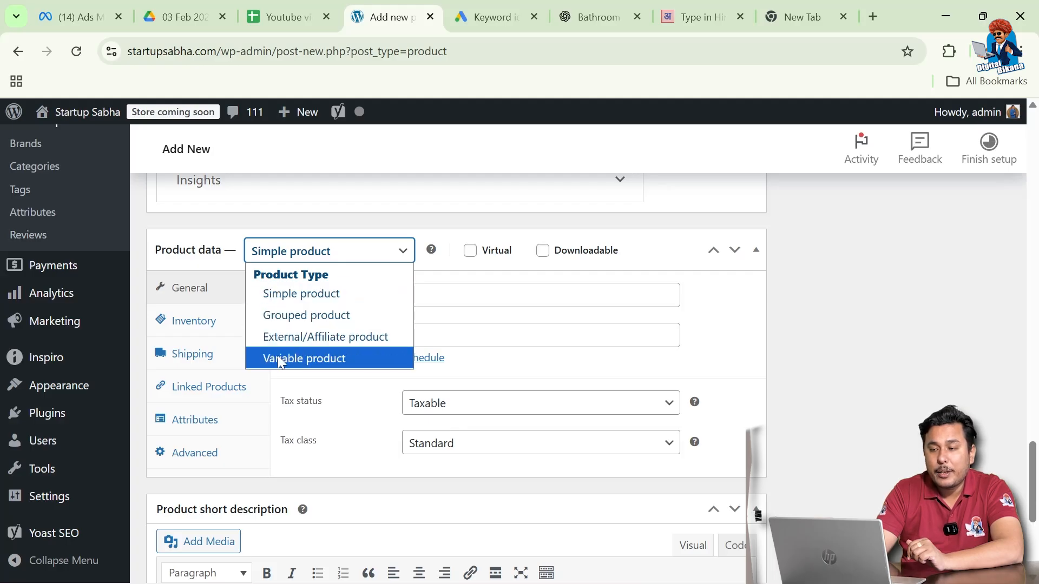
pyautogui.click(341, 362)
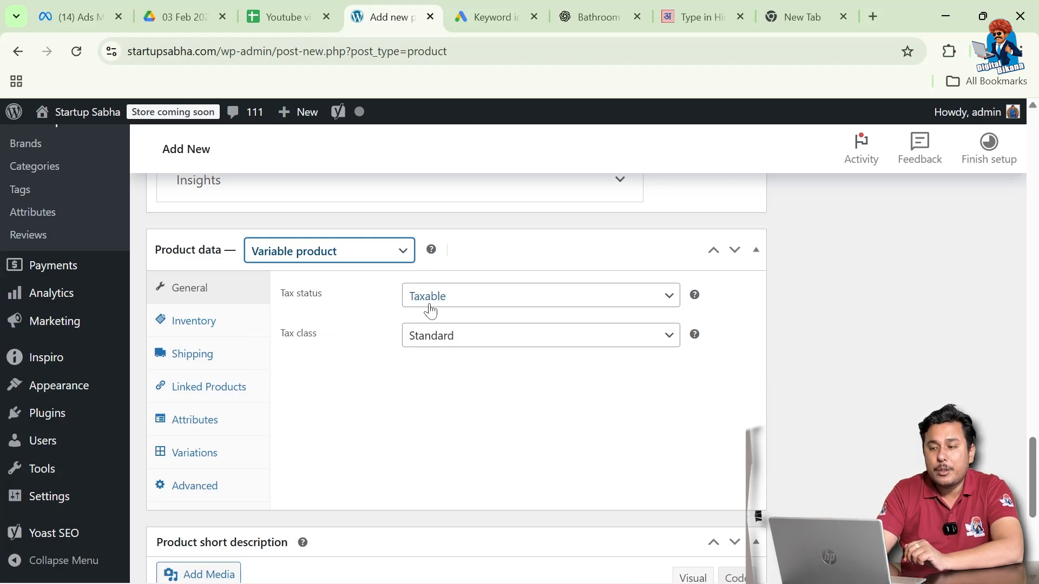
pyautogui.click(466, 300)
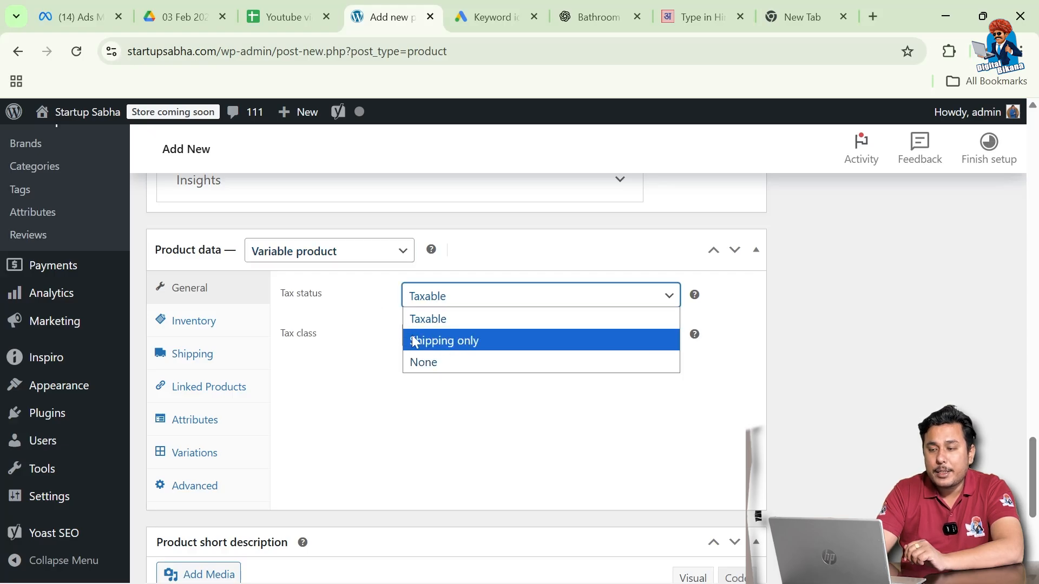
pyautogui.click(388, 330)
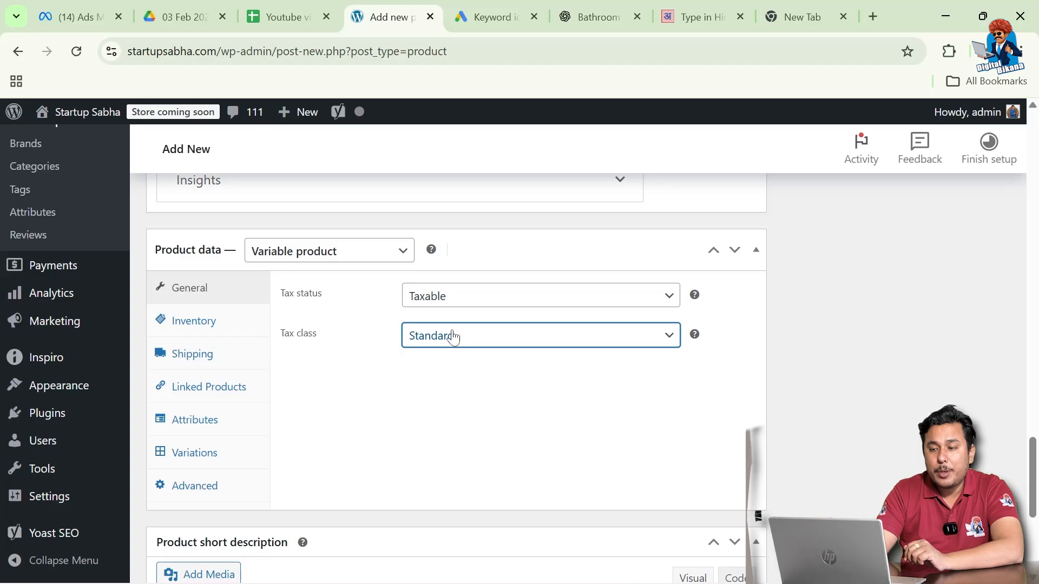
pyautogui.click(469, 341)
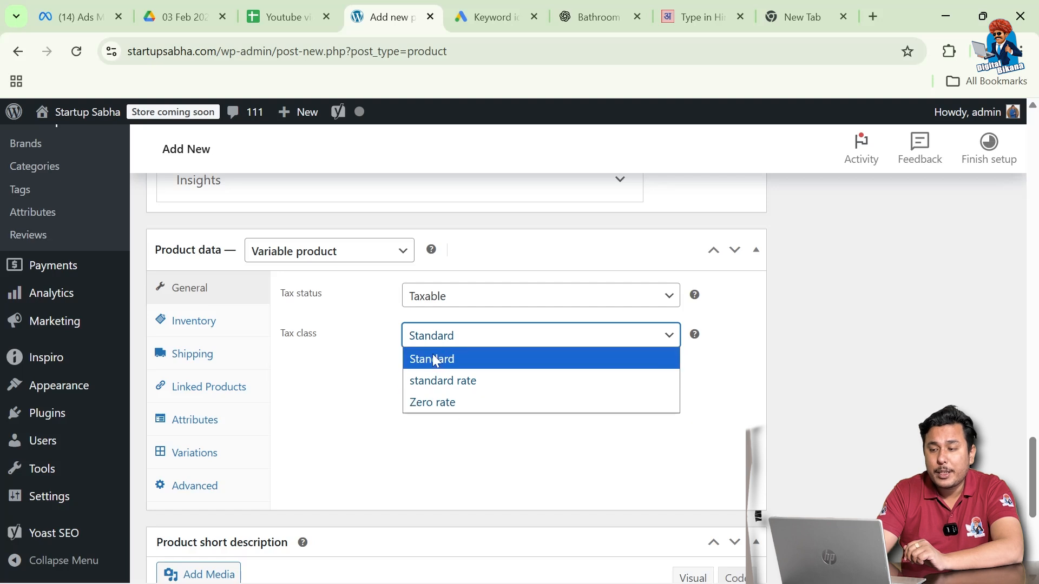
pyautogui.click(373, 349)
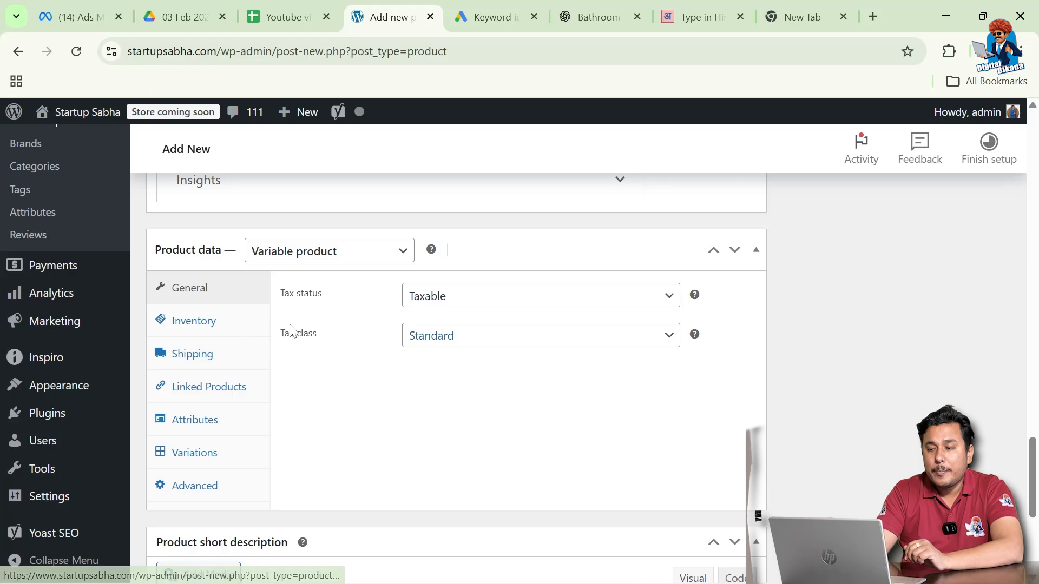
# Bring up the product's Inventory settings and place the cursor in the empty SKU field
pyautogui.click(212, 327)
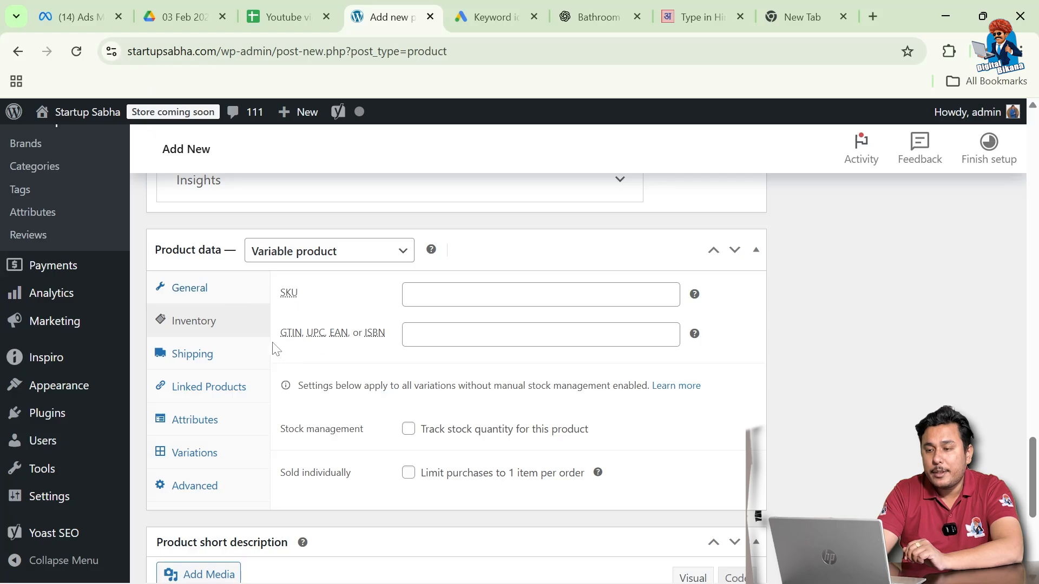
pyautogui.click(453, 295)
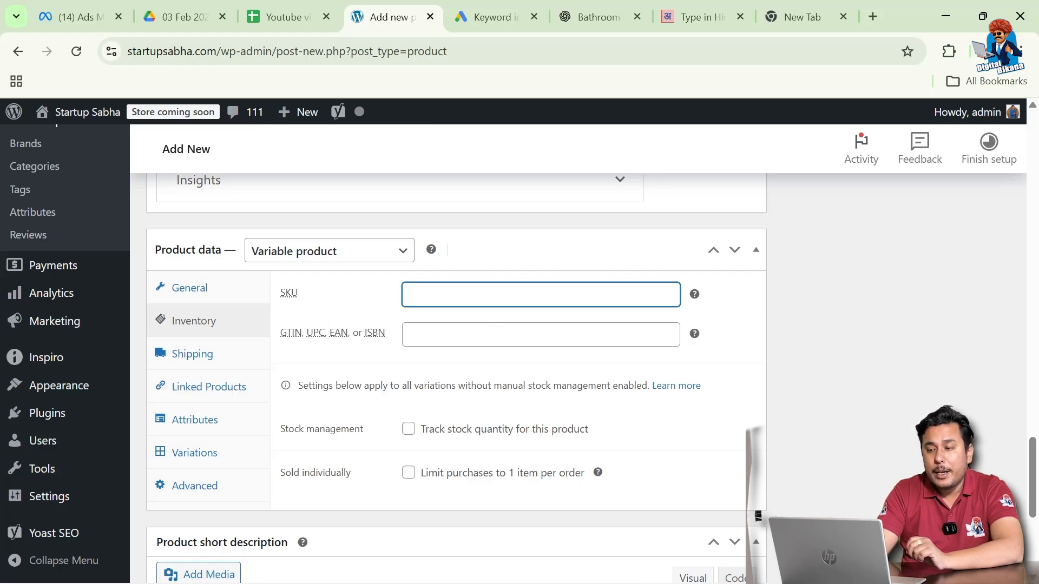
pyautogui.scroll(-1, 431, 352)
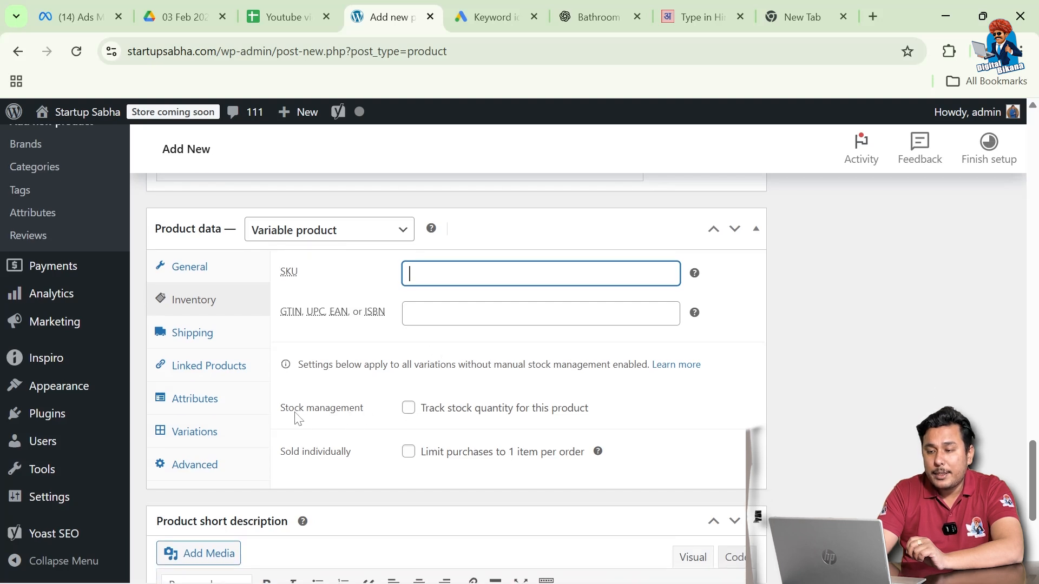
# Enable stock tracking with quantity 150 and a low stock threshold of 15
pyautogui.click(407, 409)
pyautogui.scroll(-1, 406, 411)
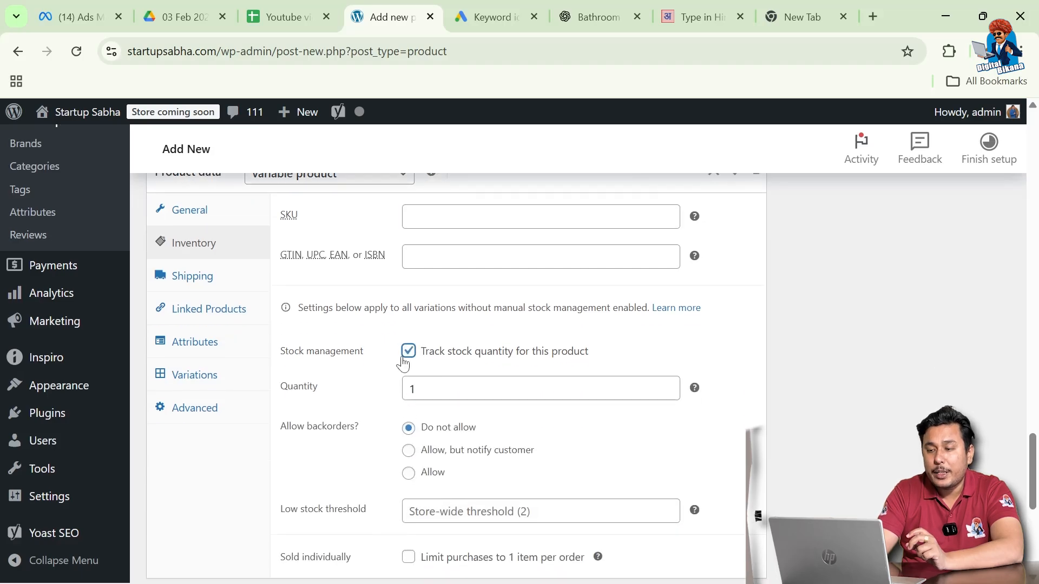
pyautogui.click(415, 388)
pyautogui.write('1')
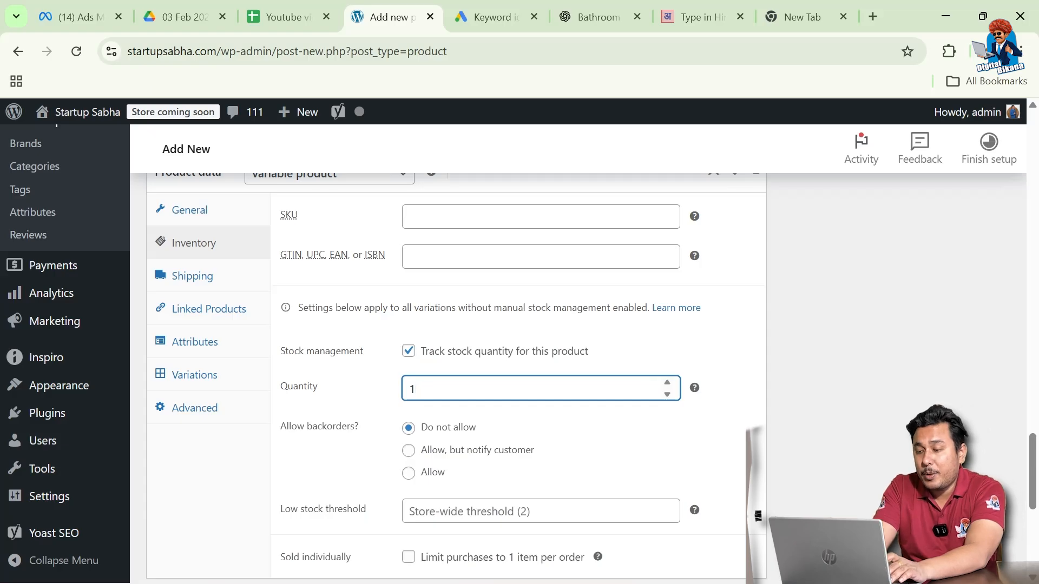
pyautogui.write('50')
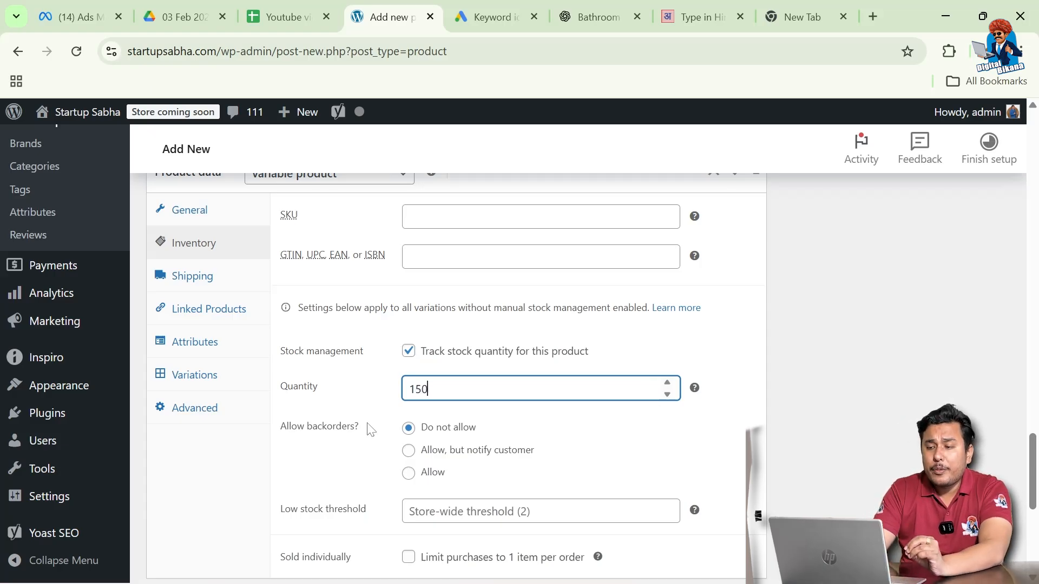
pyautogui.scroll(-1, 370, 430)
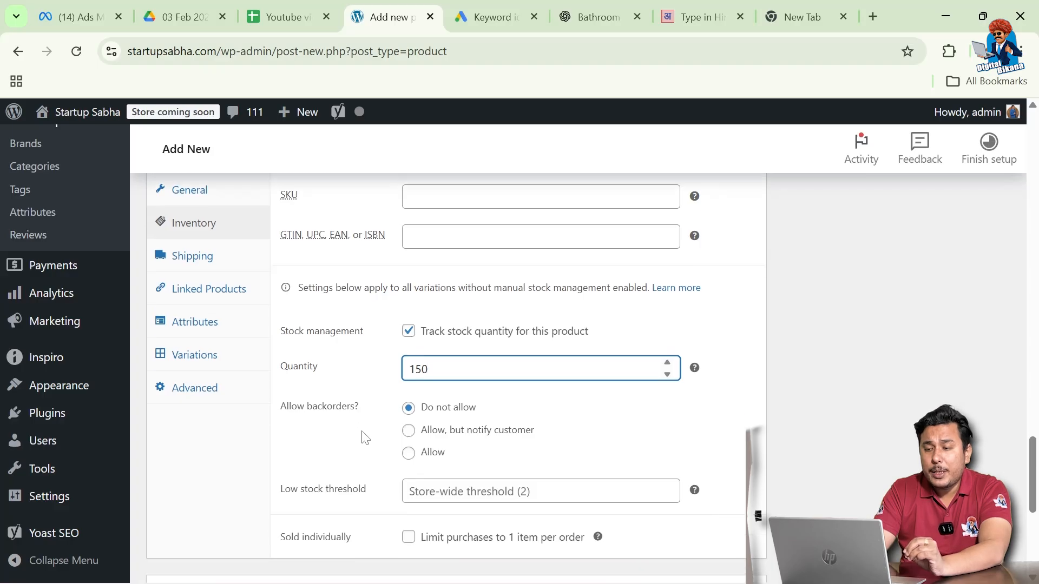
pyautogui.scroll(-1, 364, 433)
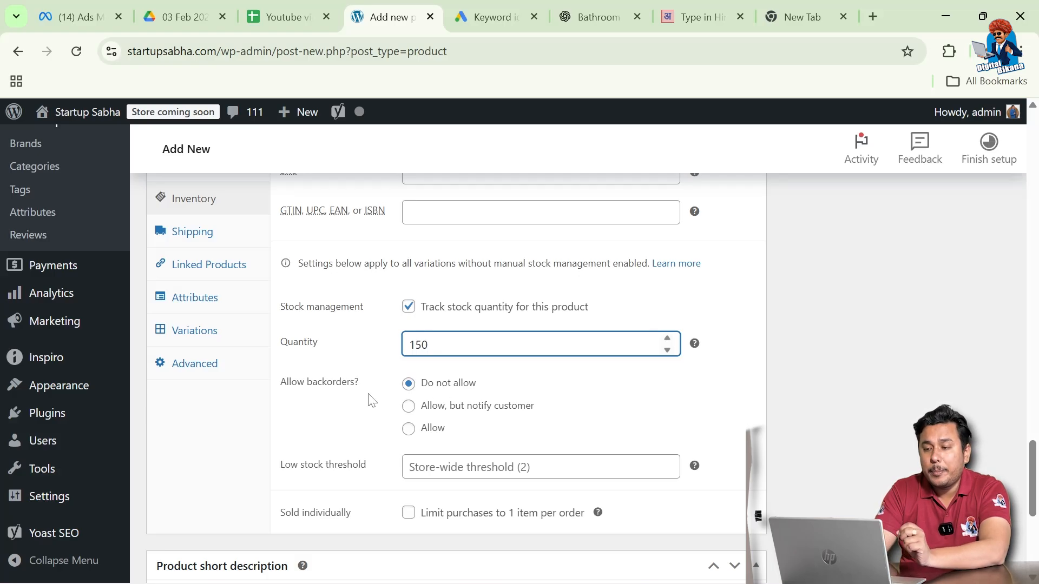
pyautogui.scroll(-1, 385, 432)
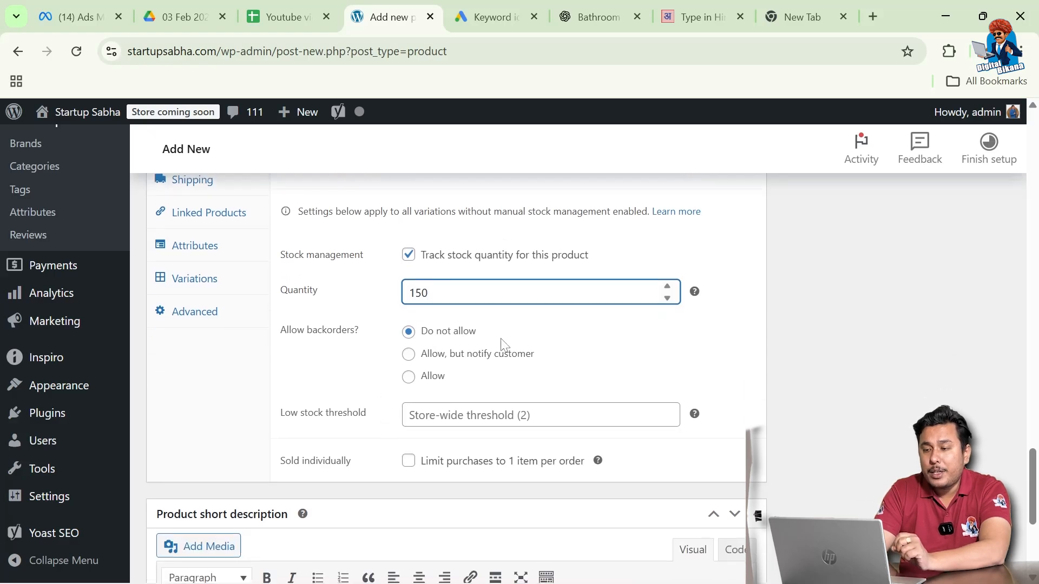
pyautogui.click(532, 416)
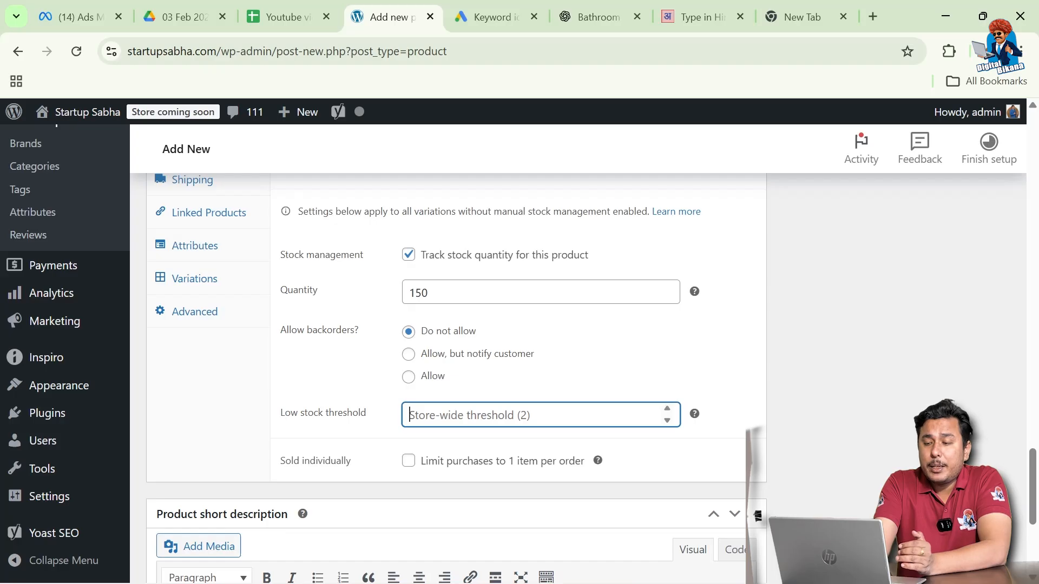
pyautogui.write('15')
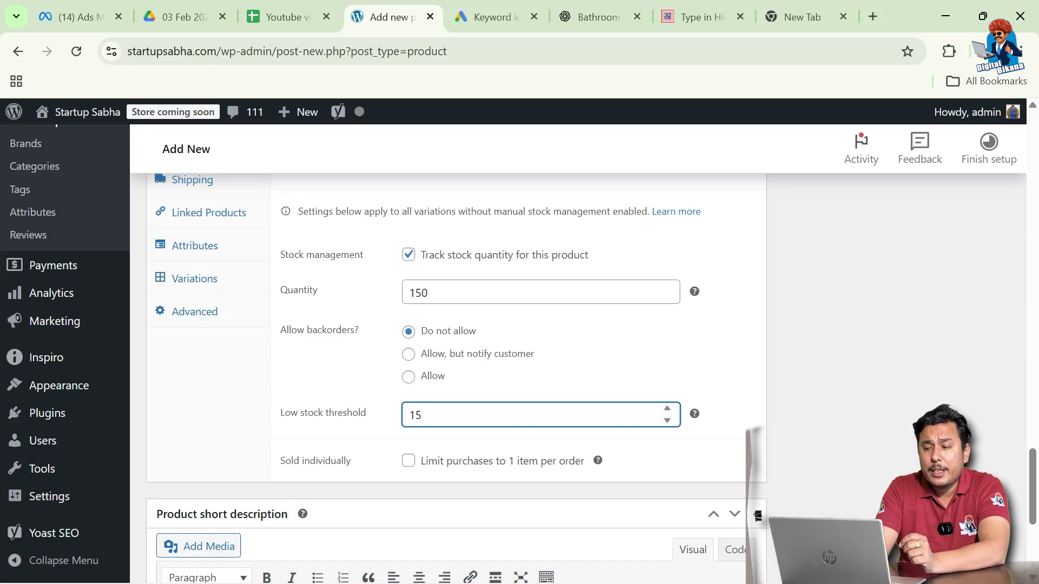
pyautogui.scroll(-1, 365, 449)
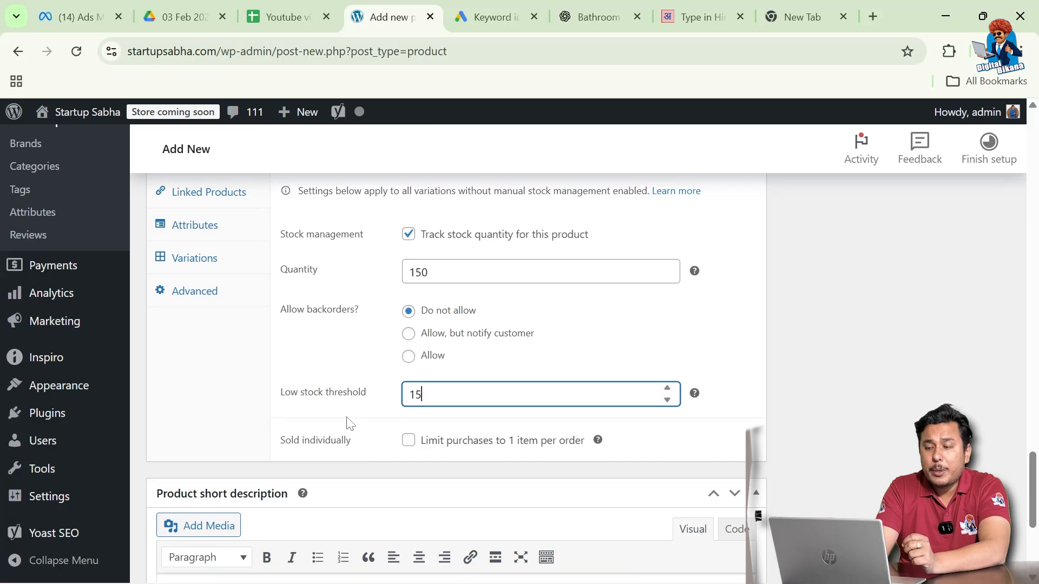
pyautogui.scroll(3, 346, 420)
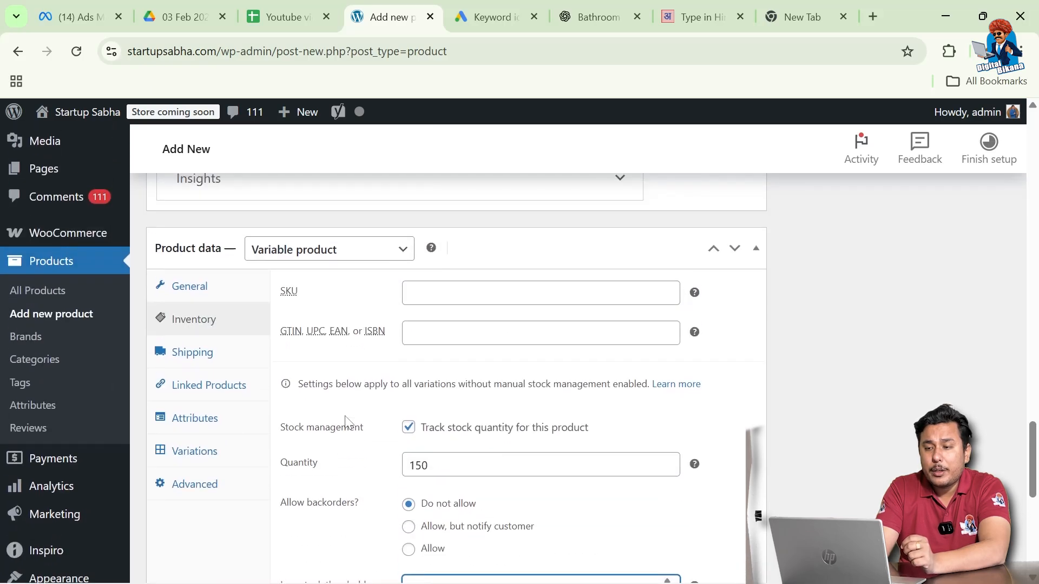
# Choose Light from the Shipping class dropdown in the product's shipping settings
pyautogui.click(212, 358)
pyautogui.scroll(-1, 321, 373)
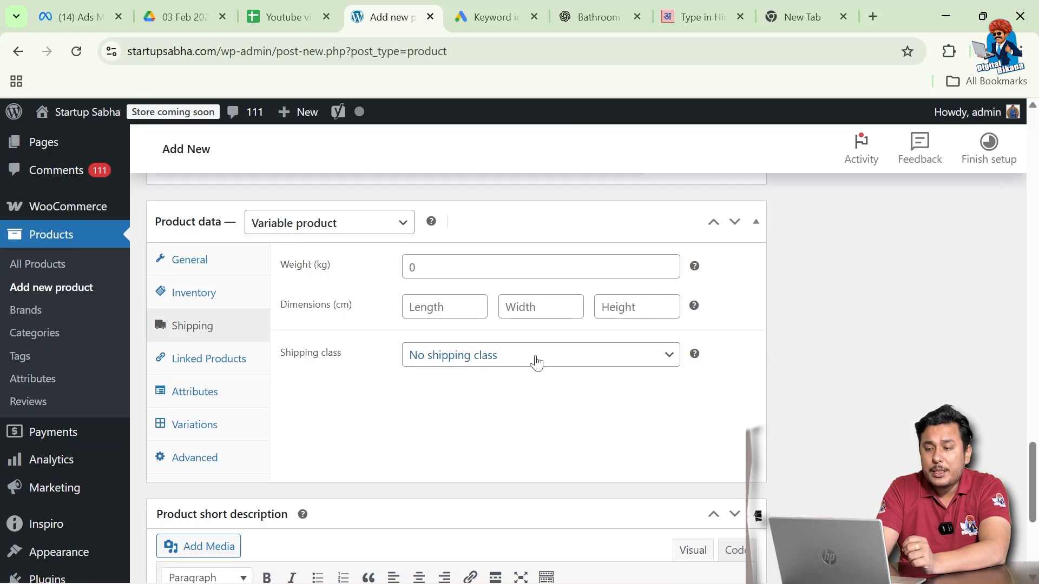
pyautogui.click(534, 362)
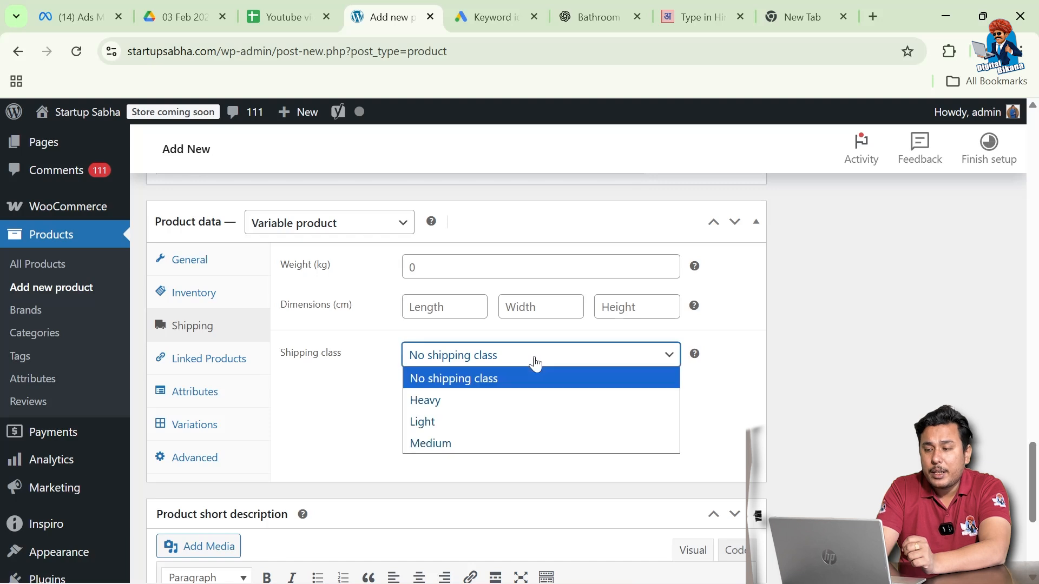
pyautogui.click(437, 427)
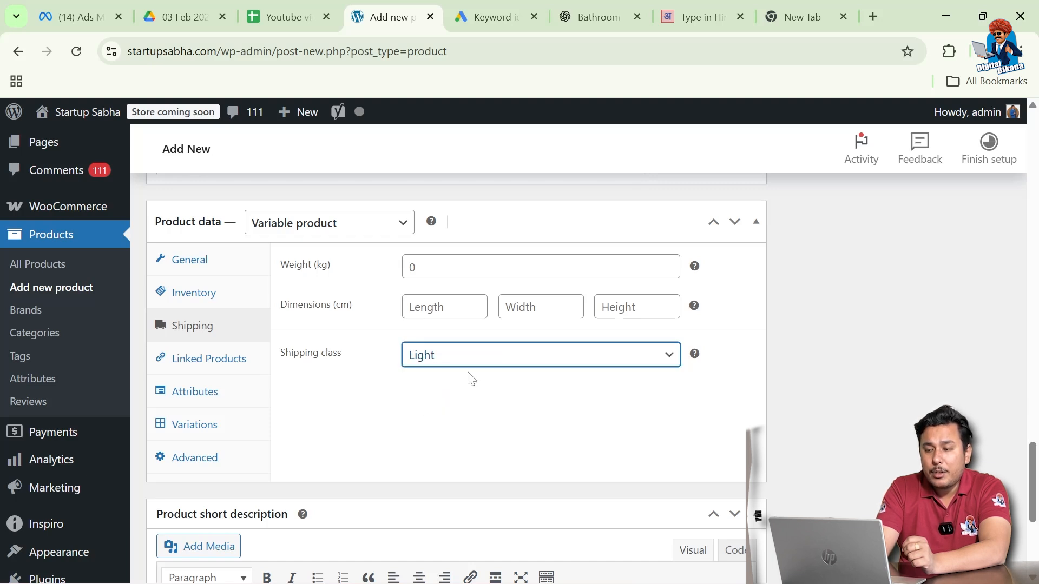
pyautogui.scroll(-1, 372, 367)
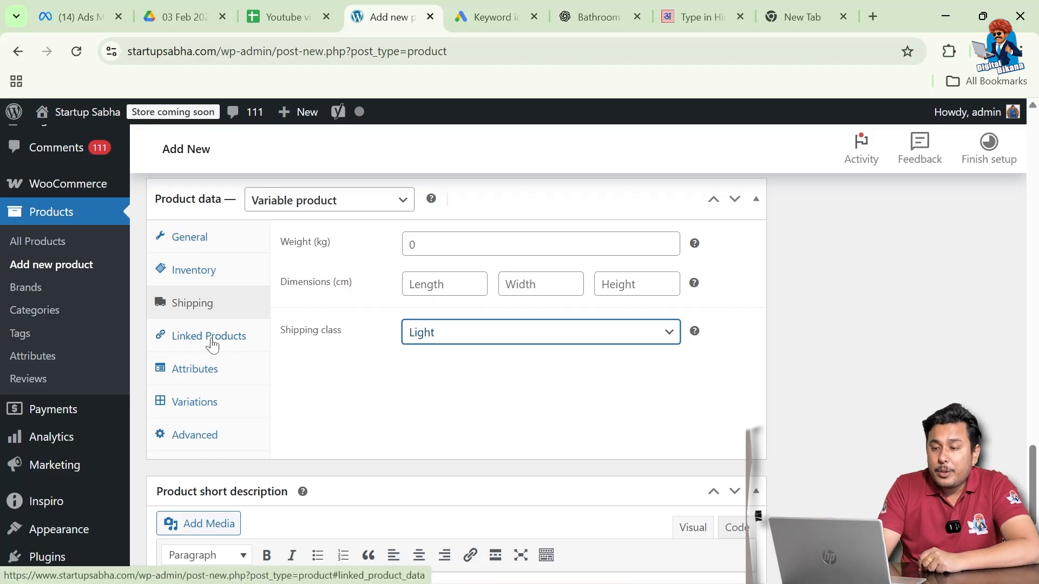
# Show Linked Products, type and delete a test letter in Upsells, leaving it empty
pyautogui.click(230, 342)
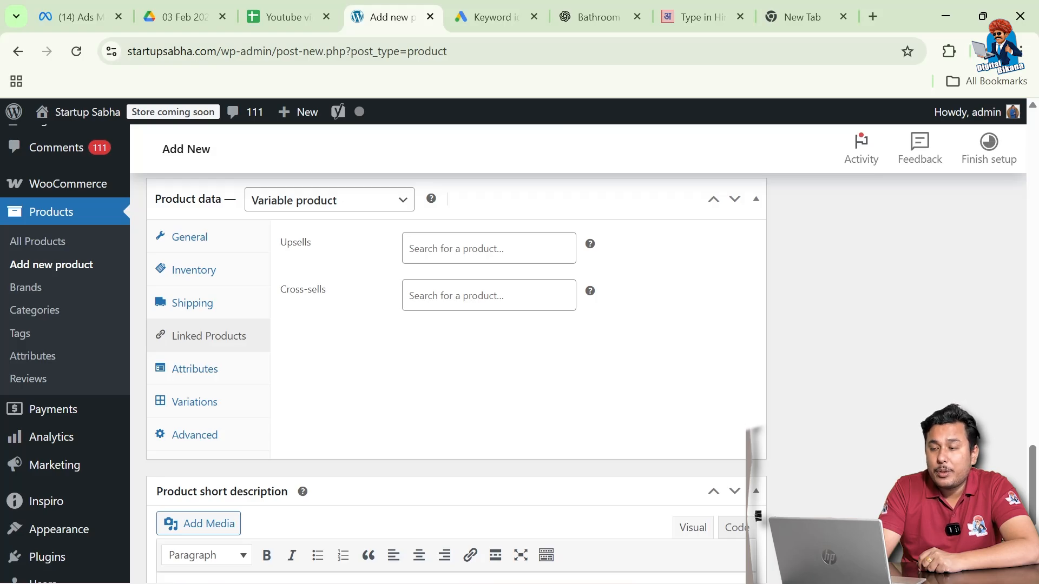
pyautogui.click(489, 248)
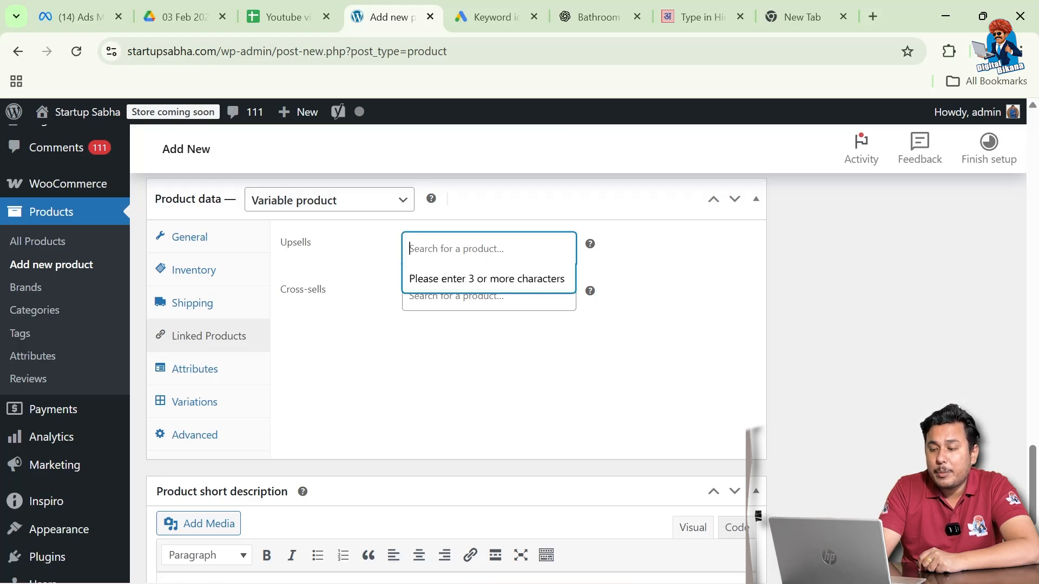
pyautogui.write('t')
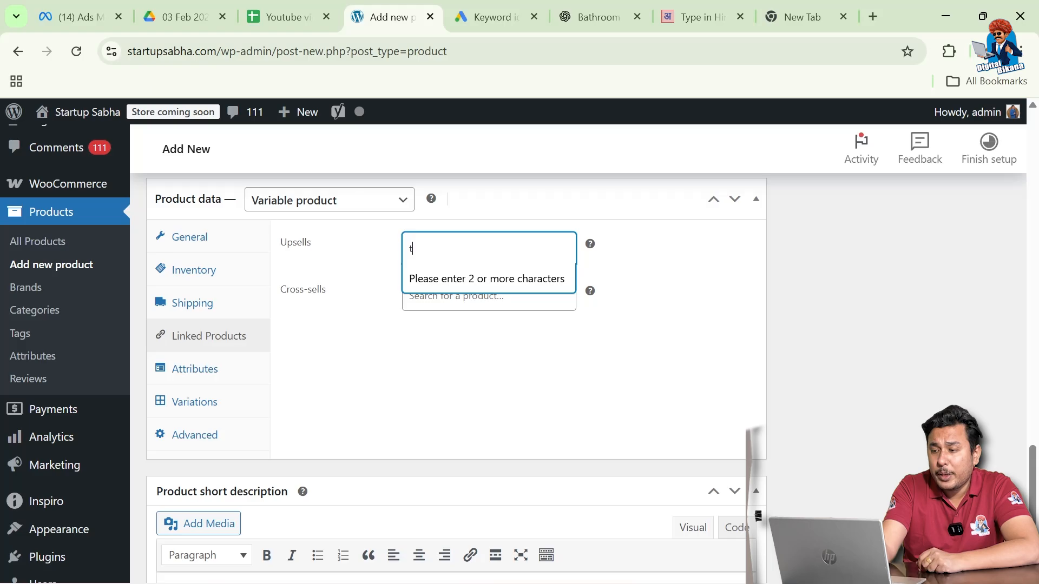
pyautogui.press('BackSpace')
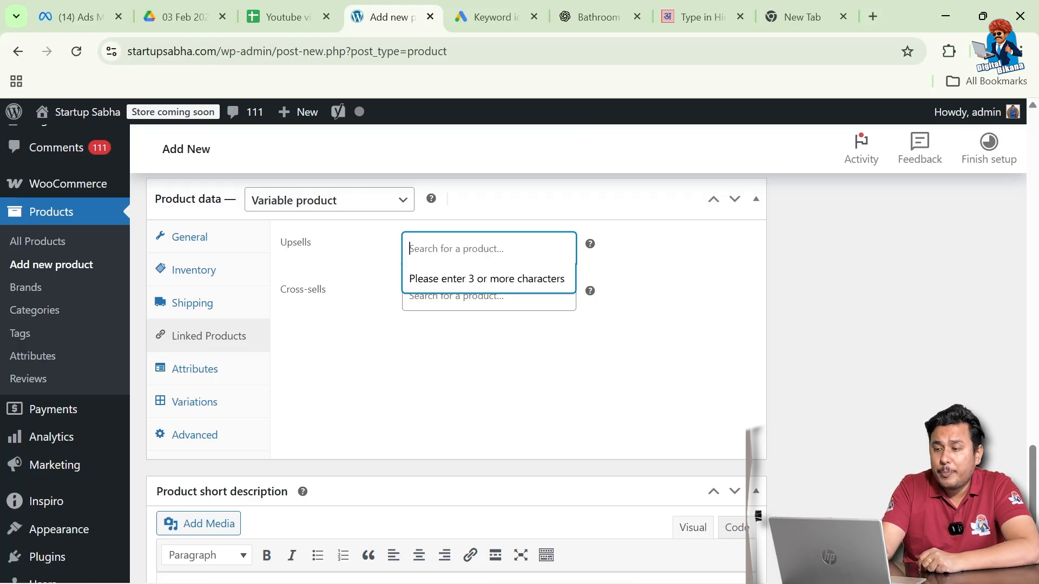
pyautogui.click(359, 250)
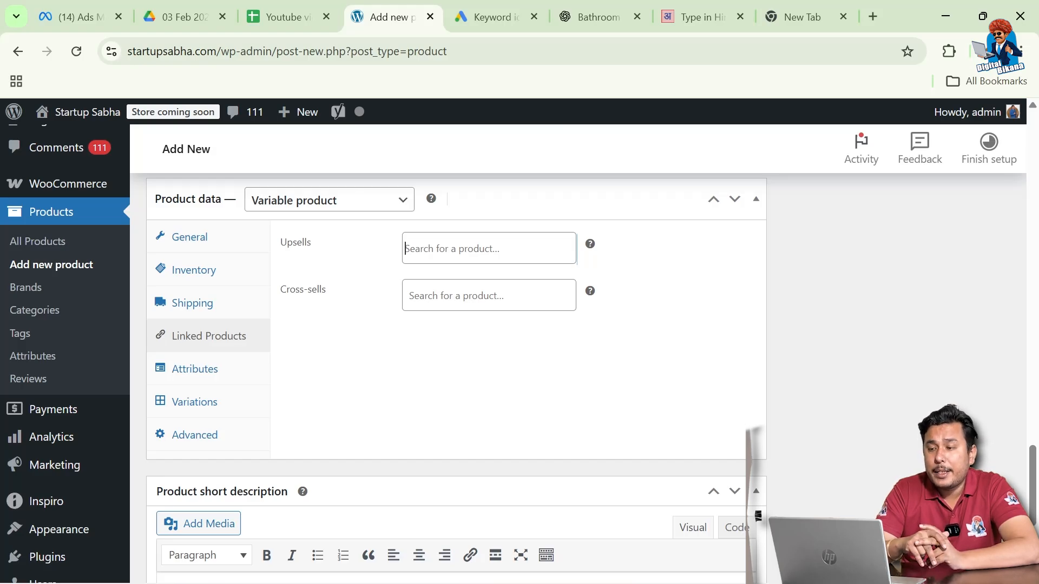
# Add a Color attribute with values Blue | Red | Black, used for variations, and save it
pyautogui.click(215, 377)
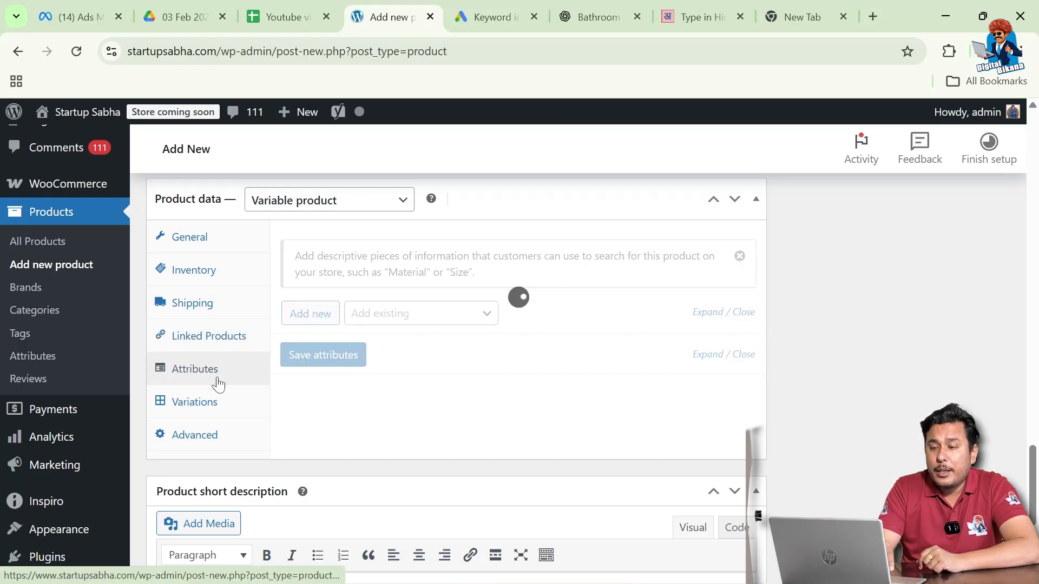
pyautogui.scroll(-1, 331, 400)
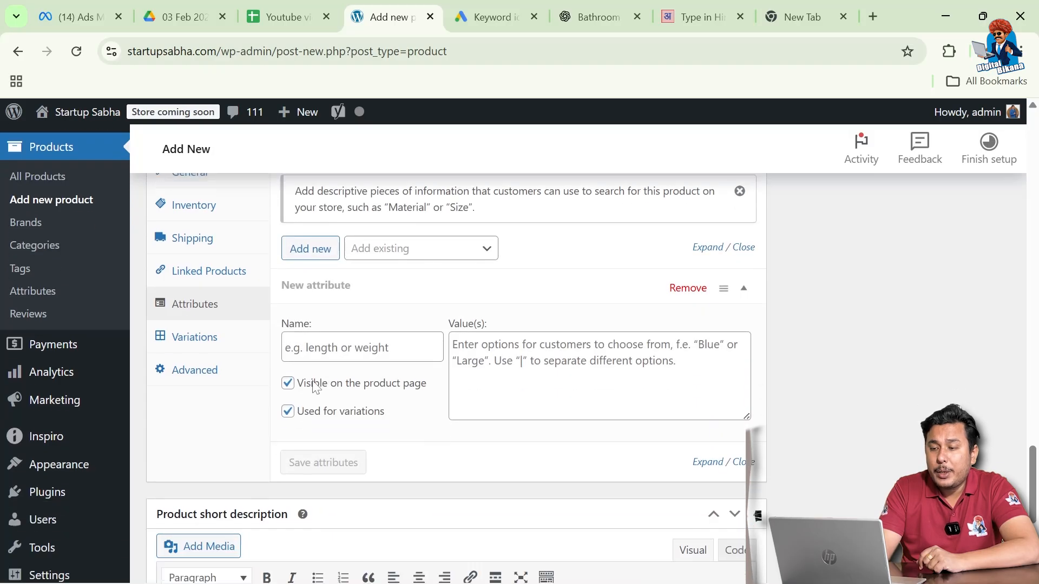
pyautogui.click(324, 349)
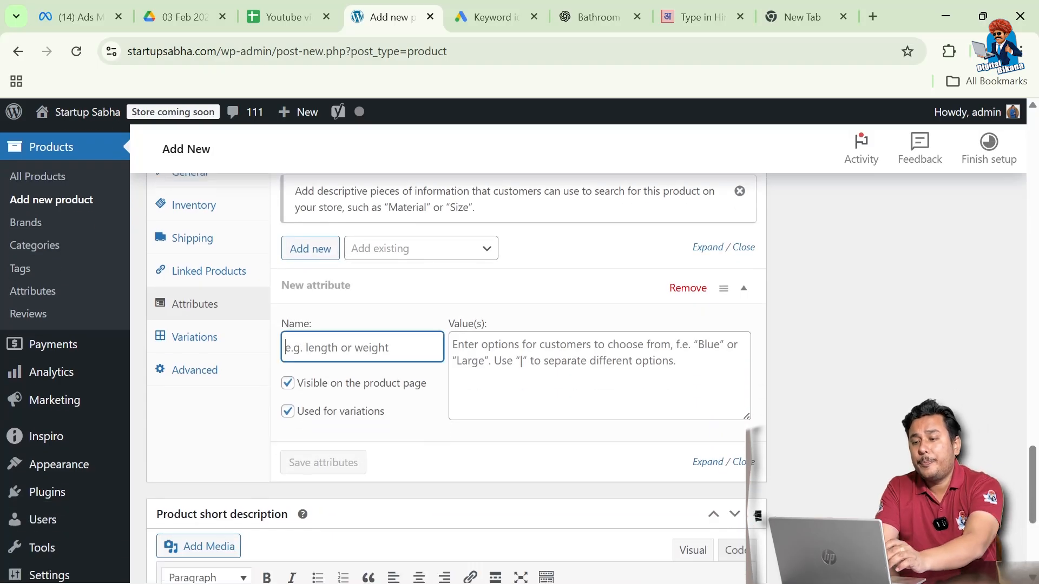
pyautogui.write('Color')
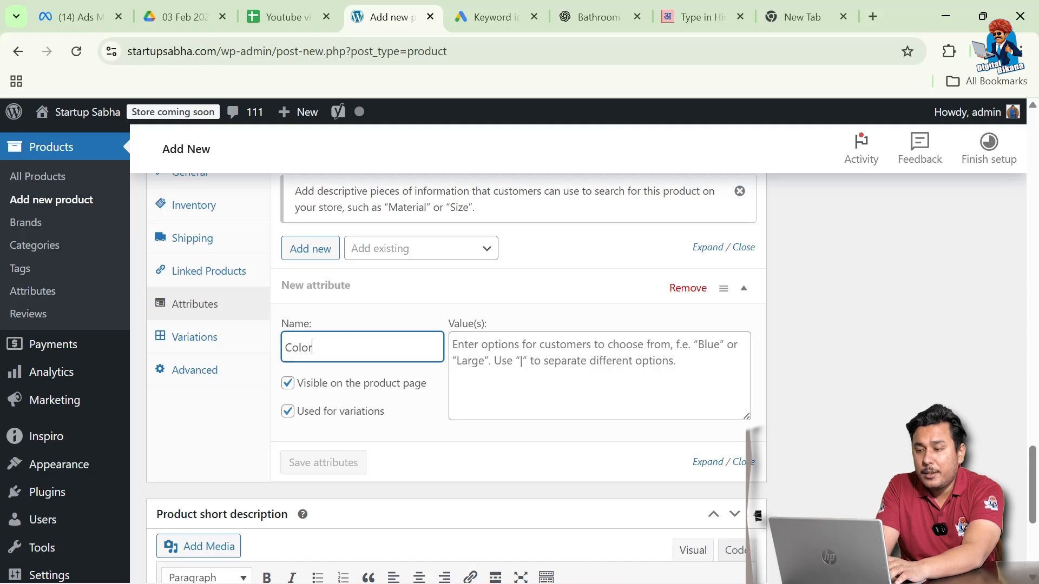
pyautogui.press('Tab')
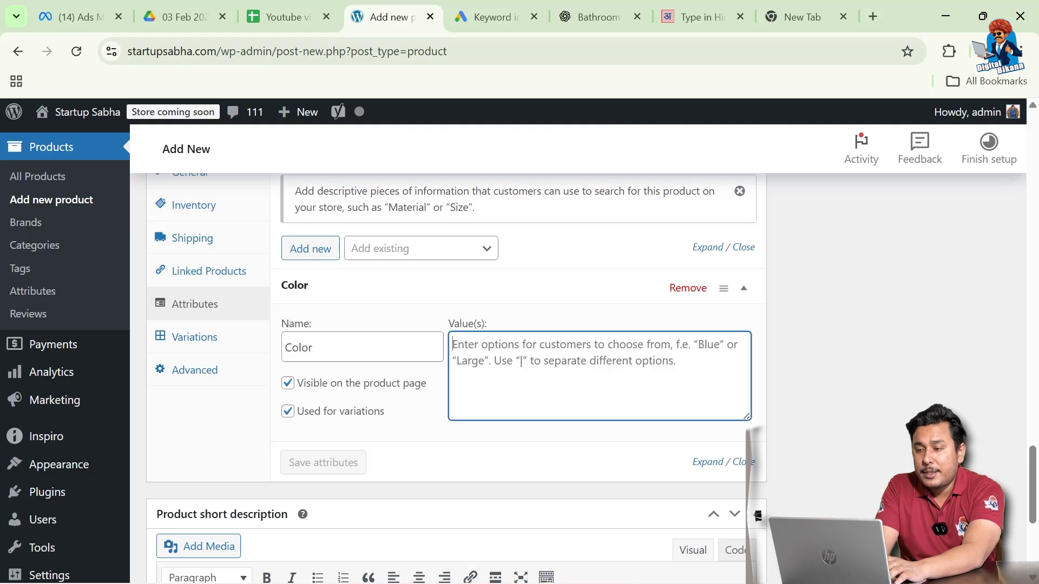
pyautogui.write('Blue ')
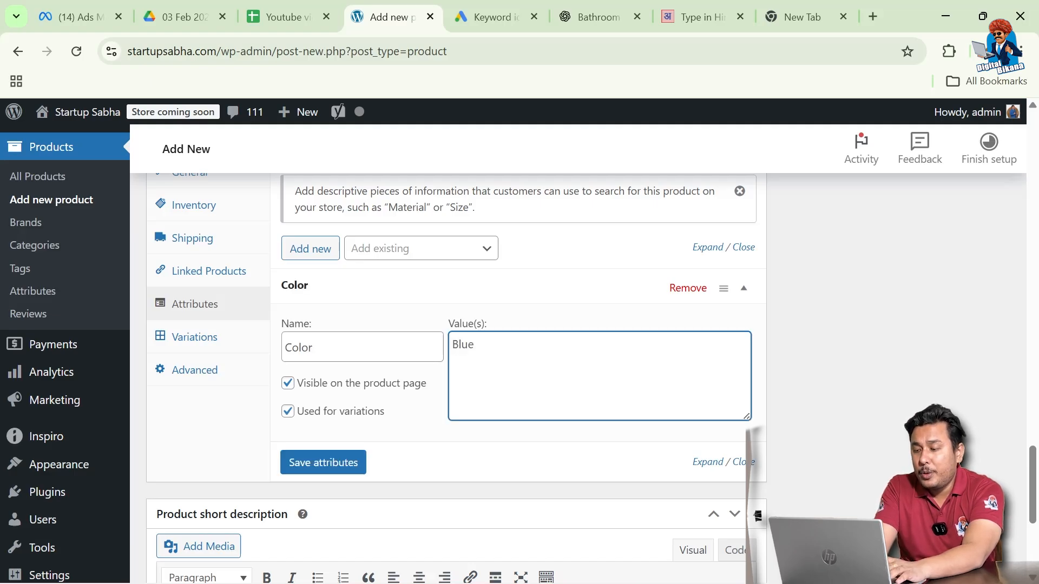
pyautogui.write('| R')
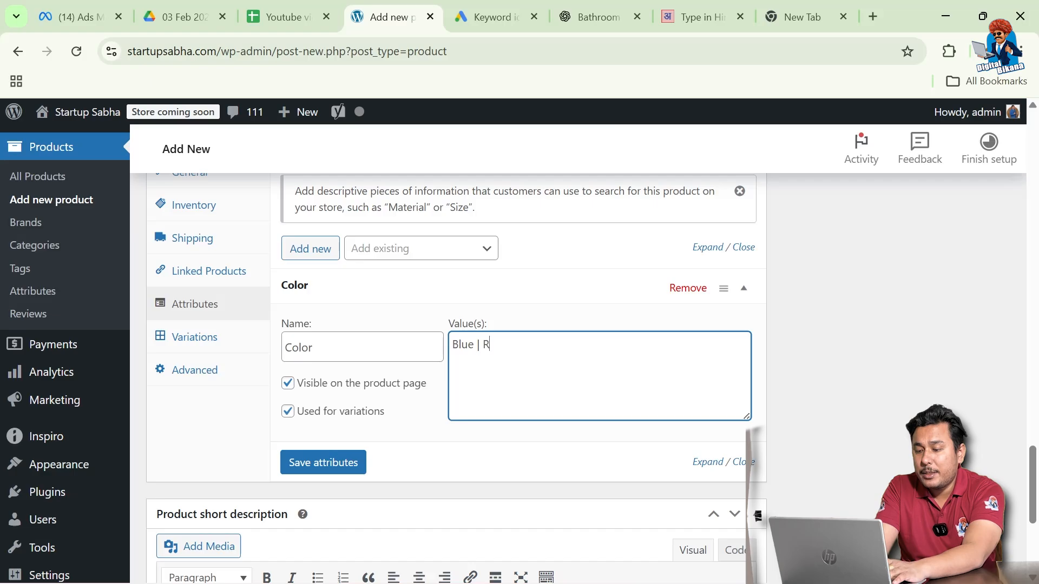
pyautogui.write('ed | Black')
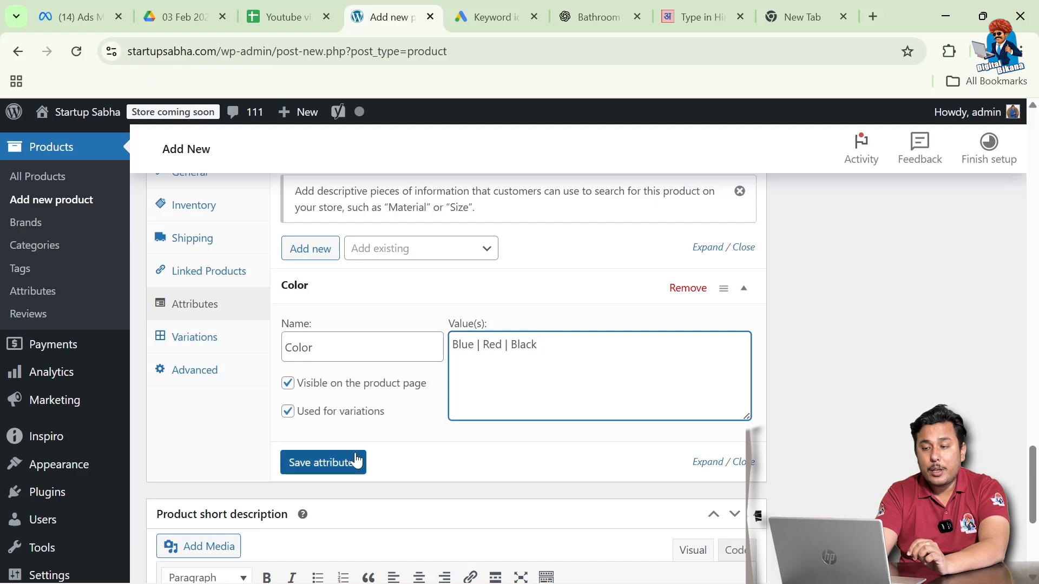
pyautogui.click(332, 474)
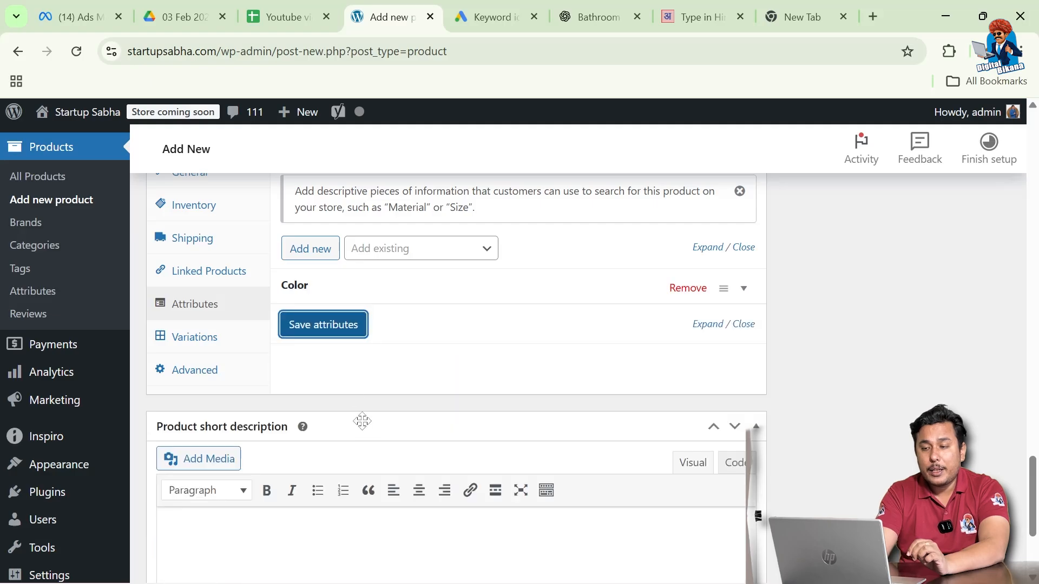
# Add a Size attribute with values M | L | XL | XXL and save the attributes
pyautogui.click(312, 258)
pyautogui.click(335, 383)
pyautogui.write('Size')
pyautogui.press('Tab')
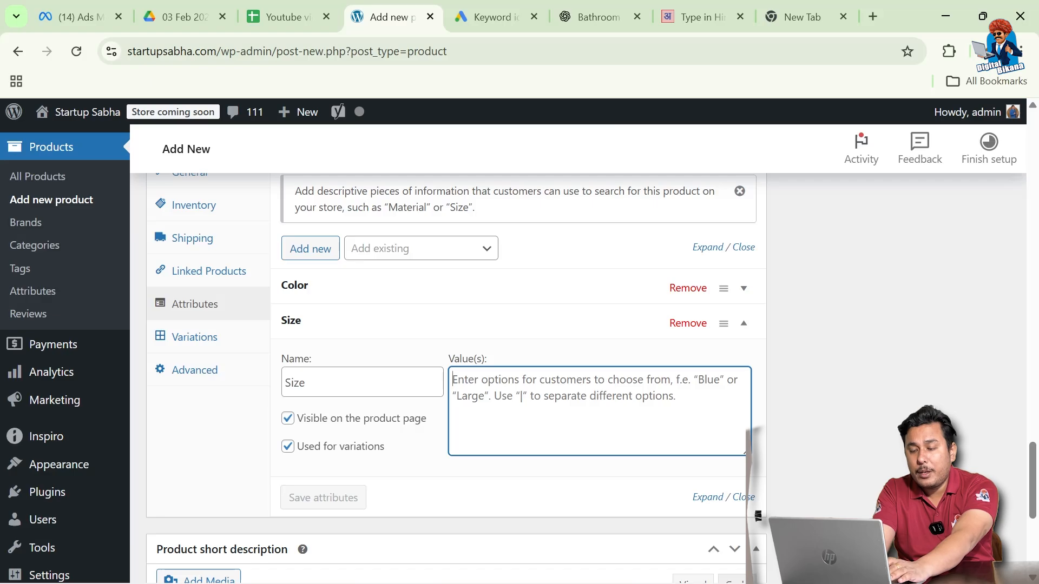
pyautogui.write('M | L')
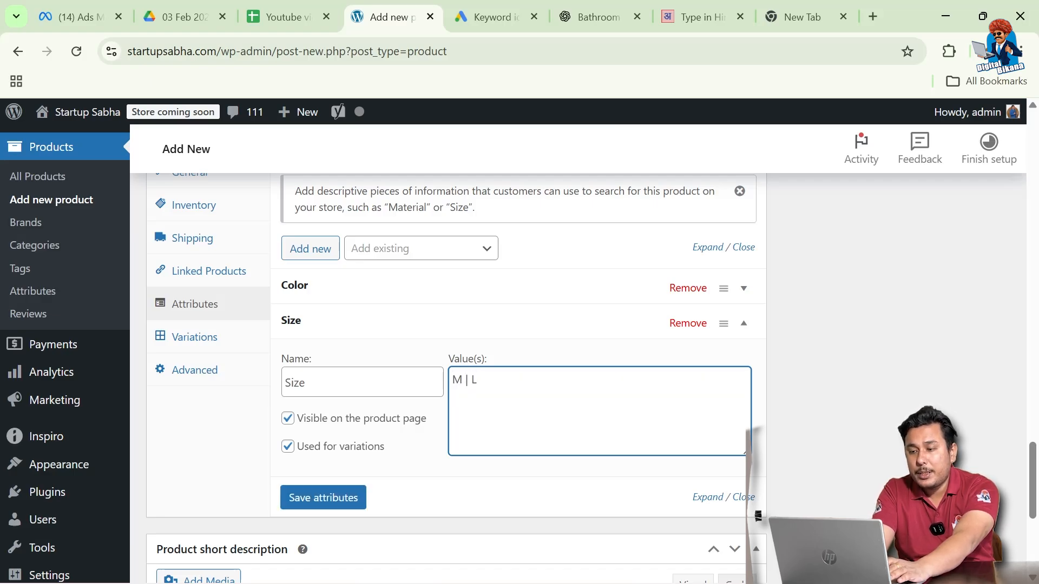
pyautogui.write(' | XL')
pyautogui.write('|')
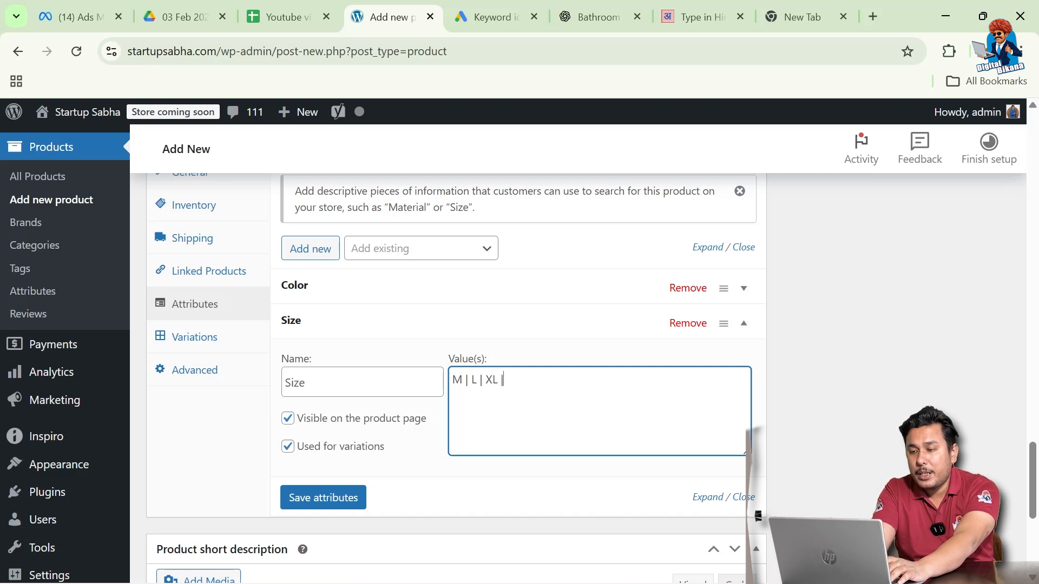
pyautogui.write(' XXL')
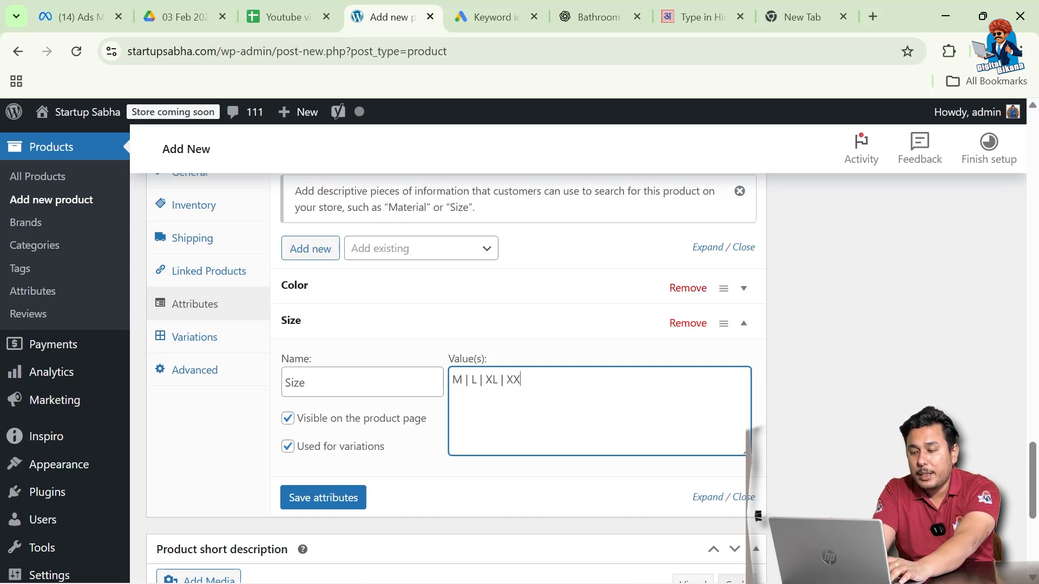
pyautogui.click(315, 497)
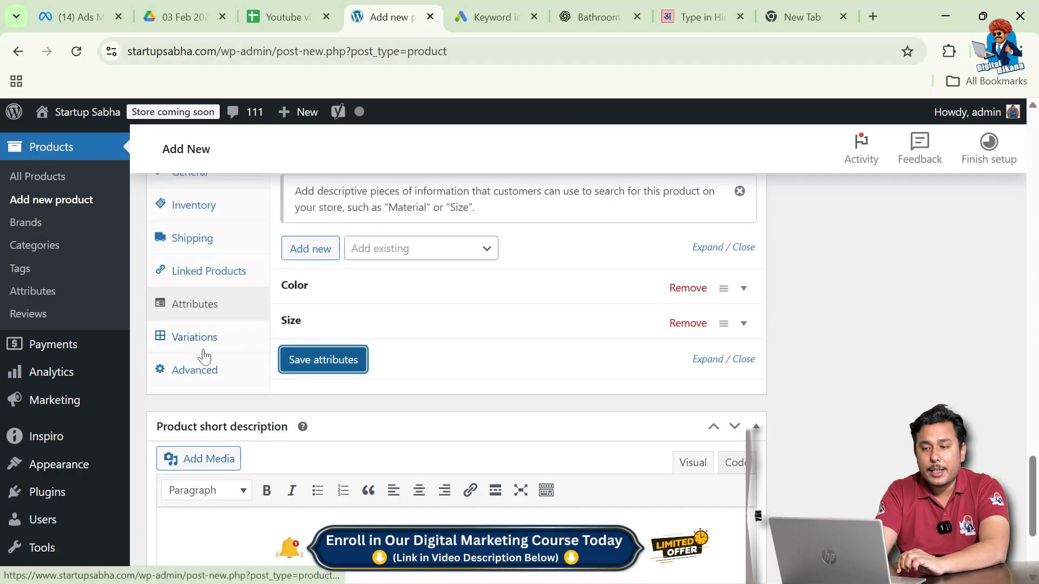
# Generate variations from all attributes, confirm, and review the 12 Blue M to Black XXL rows
pyautogui.click(180, 338)
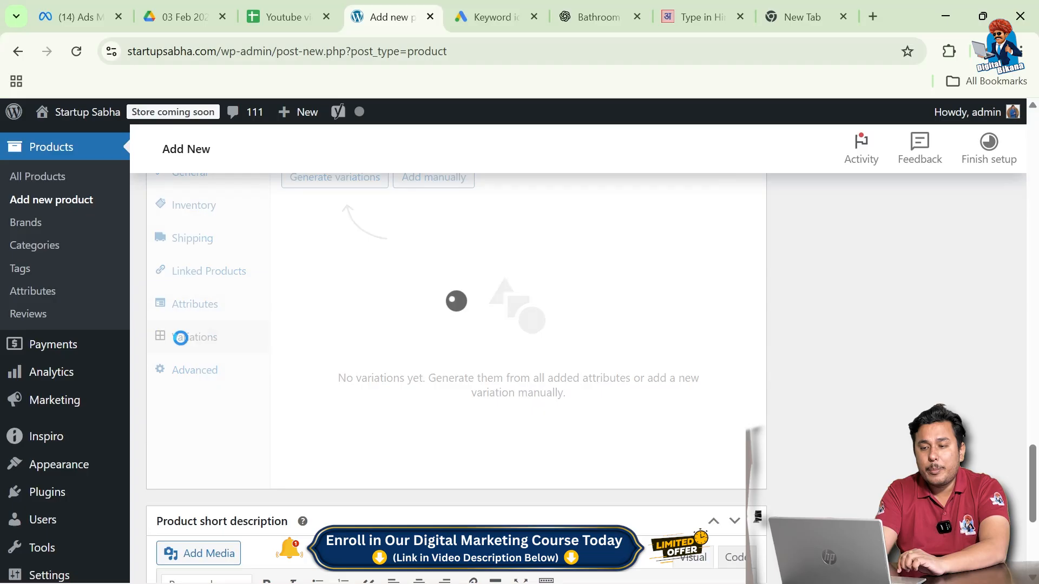
pyautogui.scroll(1, 351, 331)
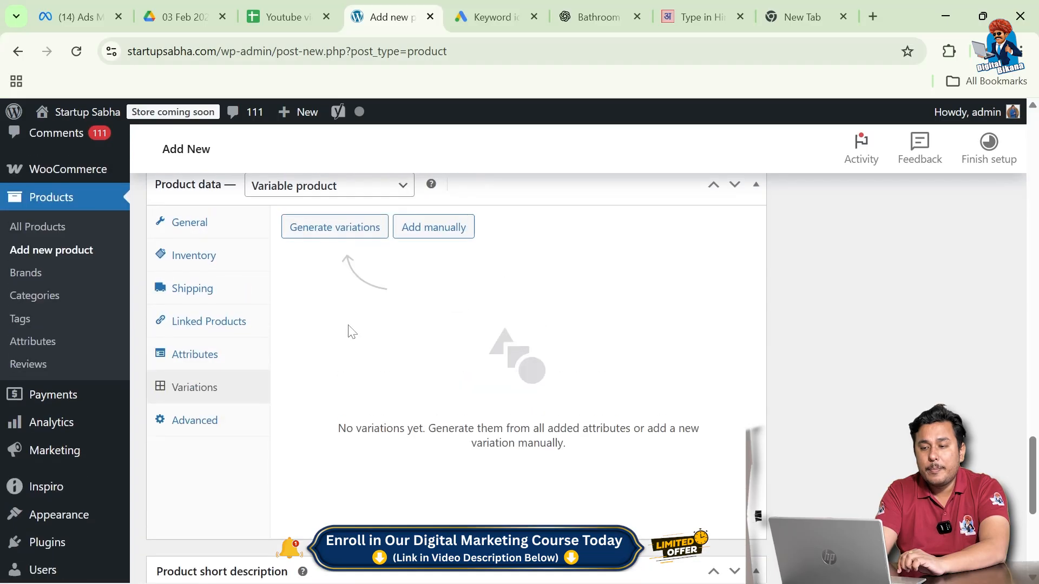
pyautogui.click(344, 238)
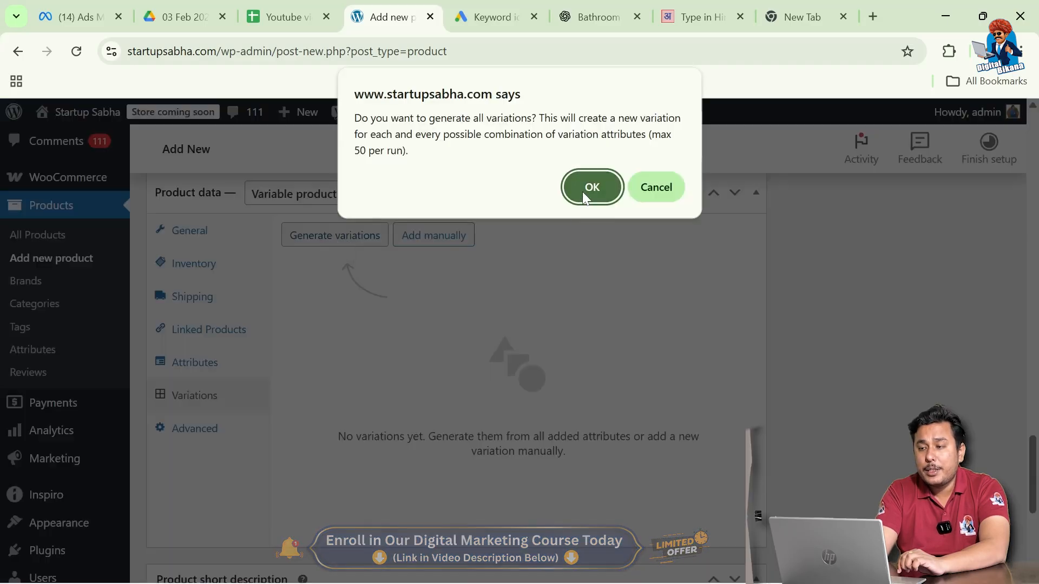
pyautogui.click(590, 194)
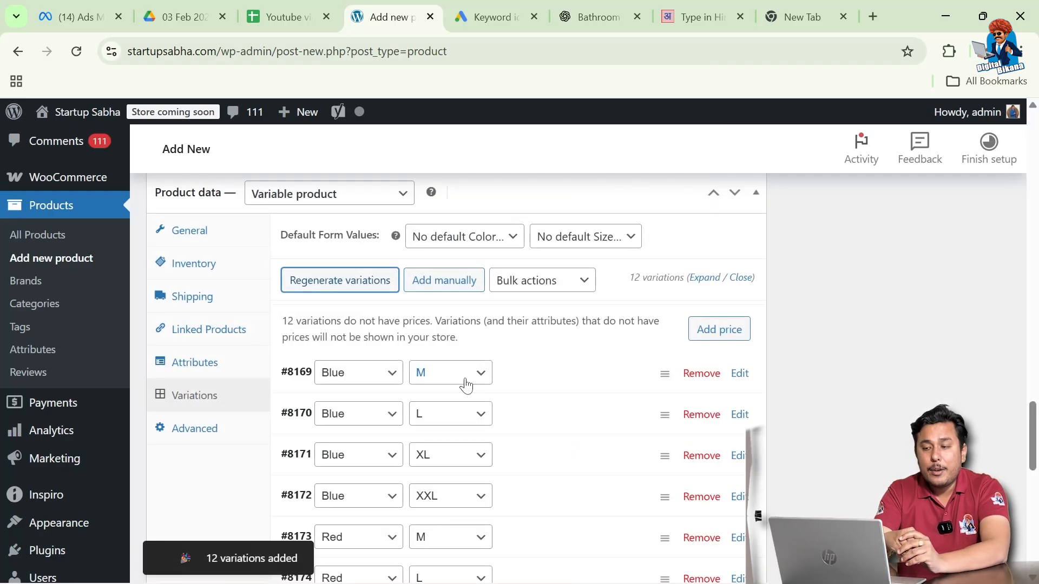
pyautogui.scroll(-2, 465, 386)
pyautogui.scroll(-3, 465, 386)
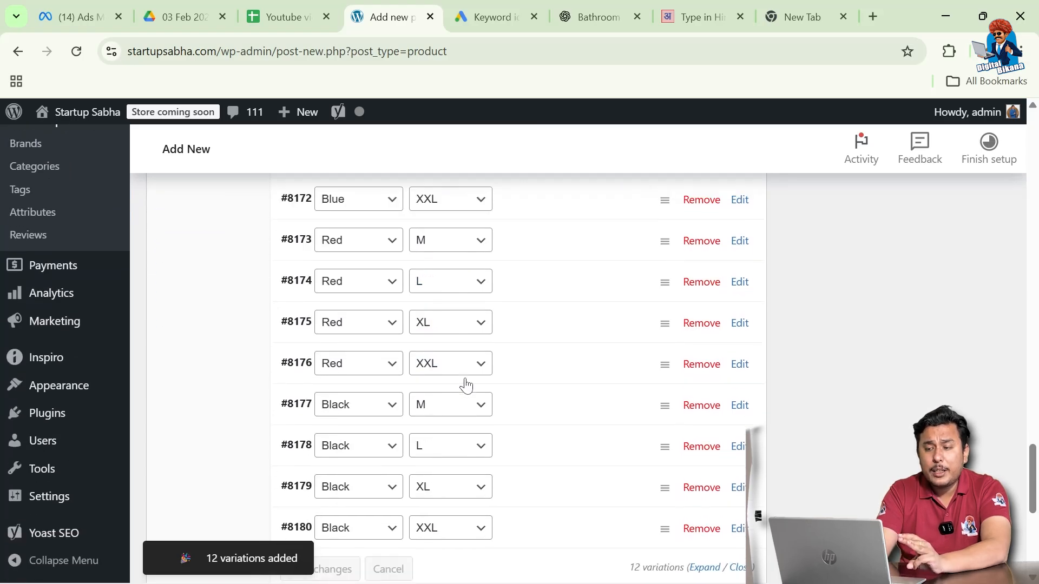
pyautogui.scroll(3, 466, 386)
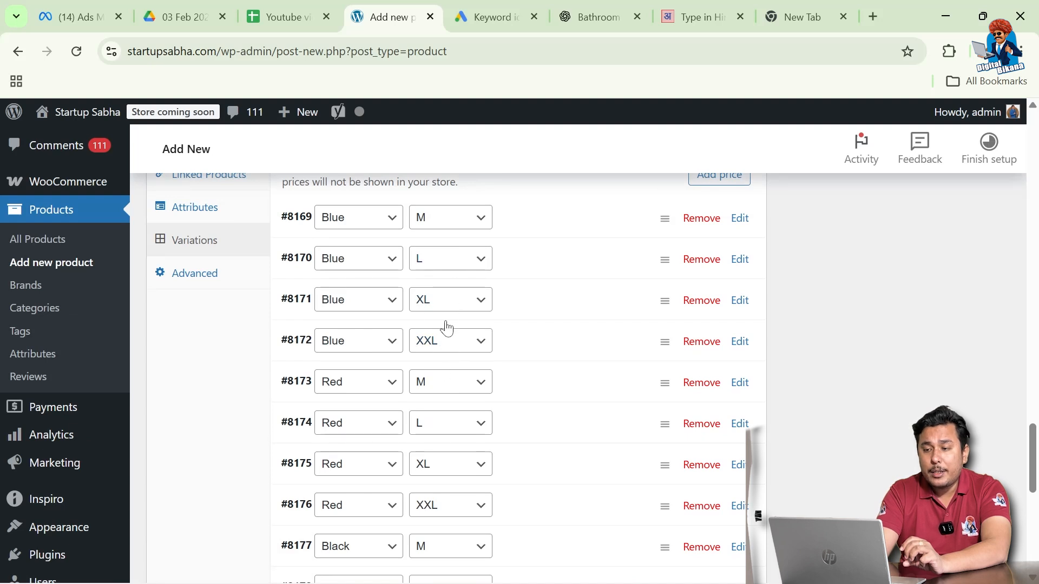
pyautogui.scroll(-1, 537, 315)
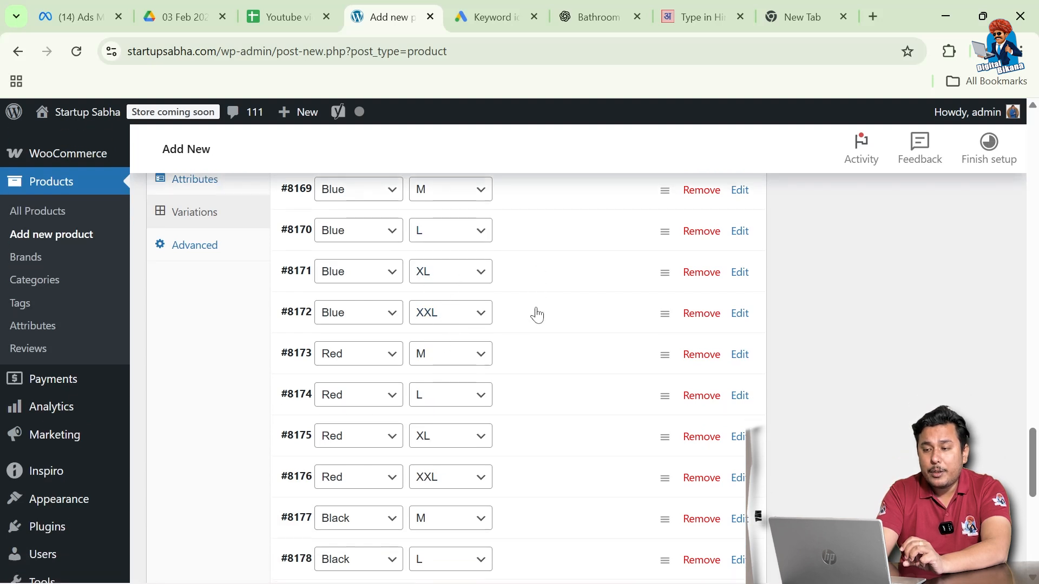
pyautogui.scroll(2, 537, 315)
pyautogui.scroll(-3, 537, 314)
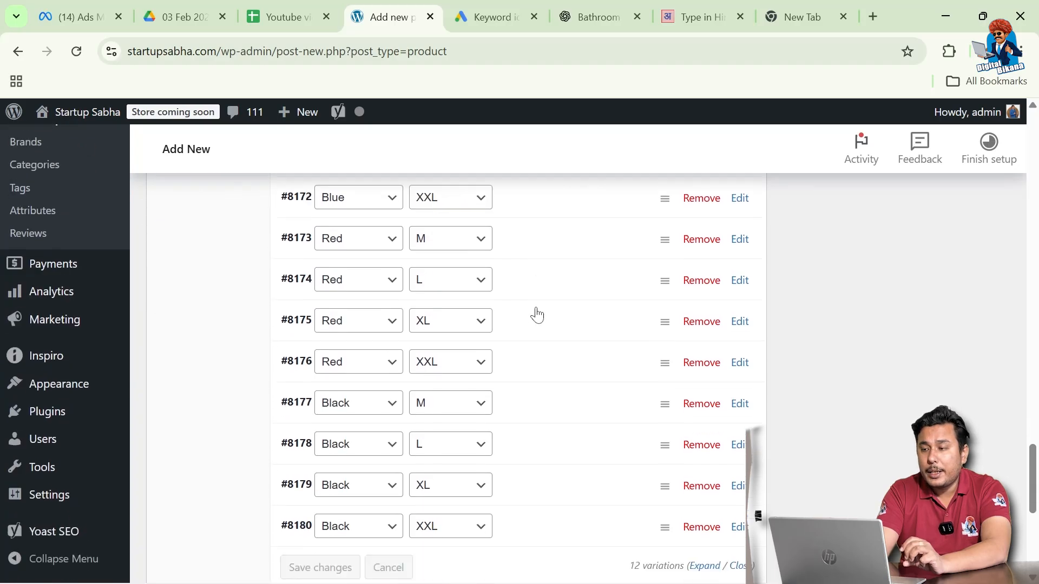
pyautogui.scroll(4, 537, 315)
pyautogui.scroll(1, 537, 314)
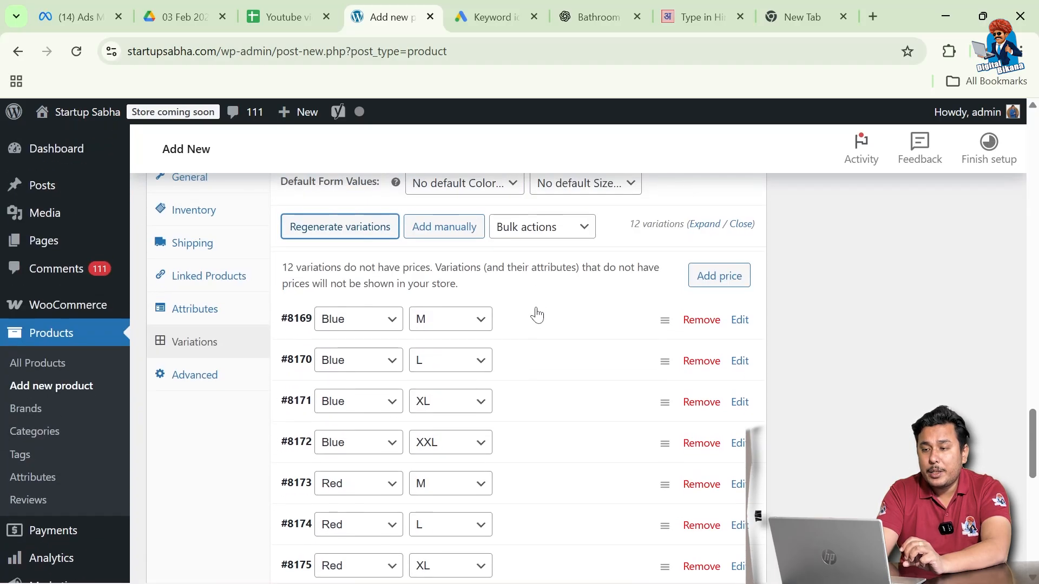
# Give the Blue M variation a regular price of 1000 and a sale price of 980
pyautogui.click(739, 319)
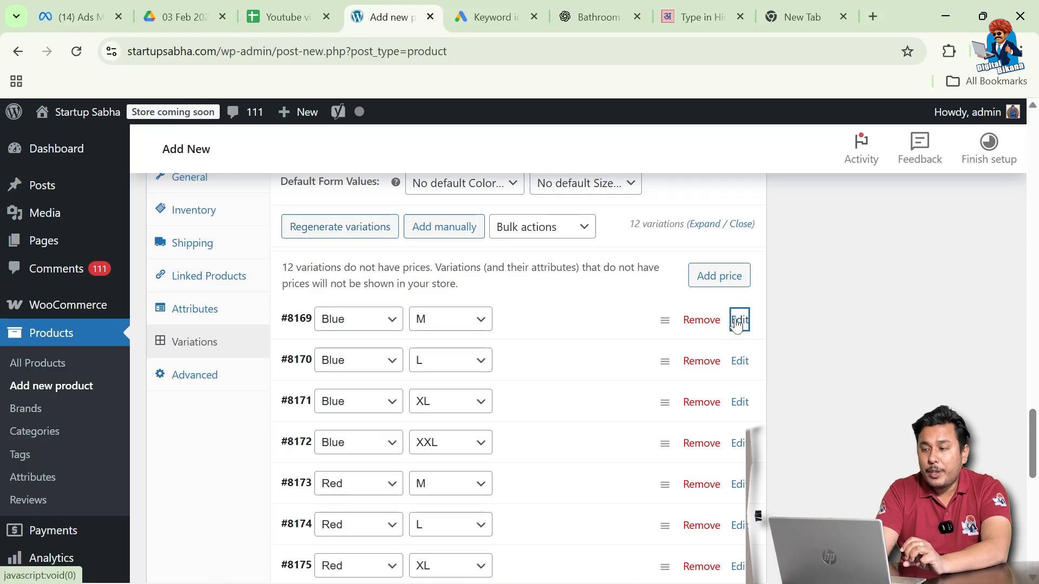
pyautogui.scroll(-1, 616, 350)
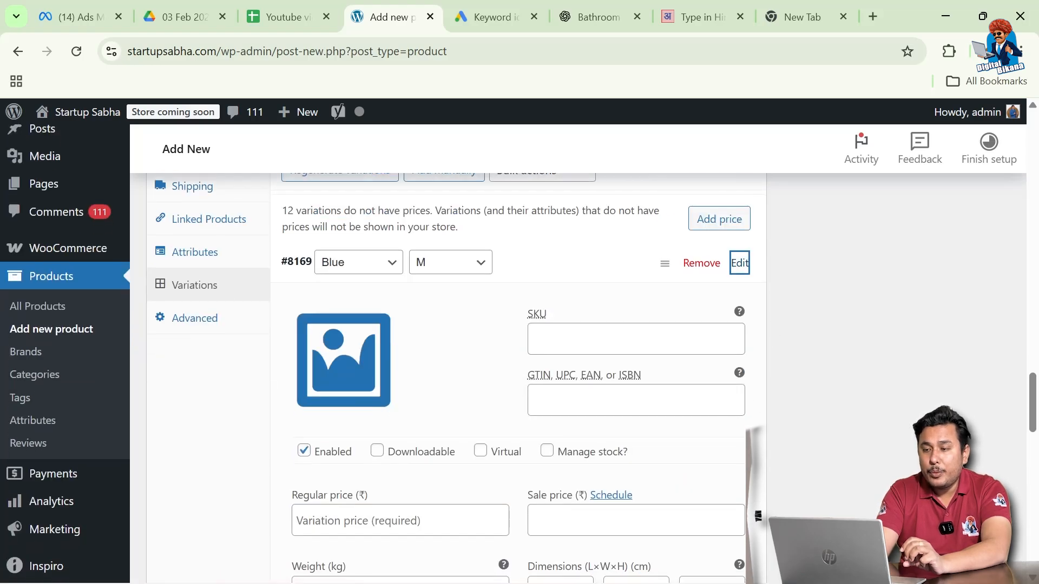
pyautogui.scroll(-1, 621, 352)
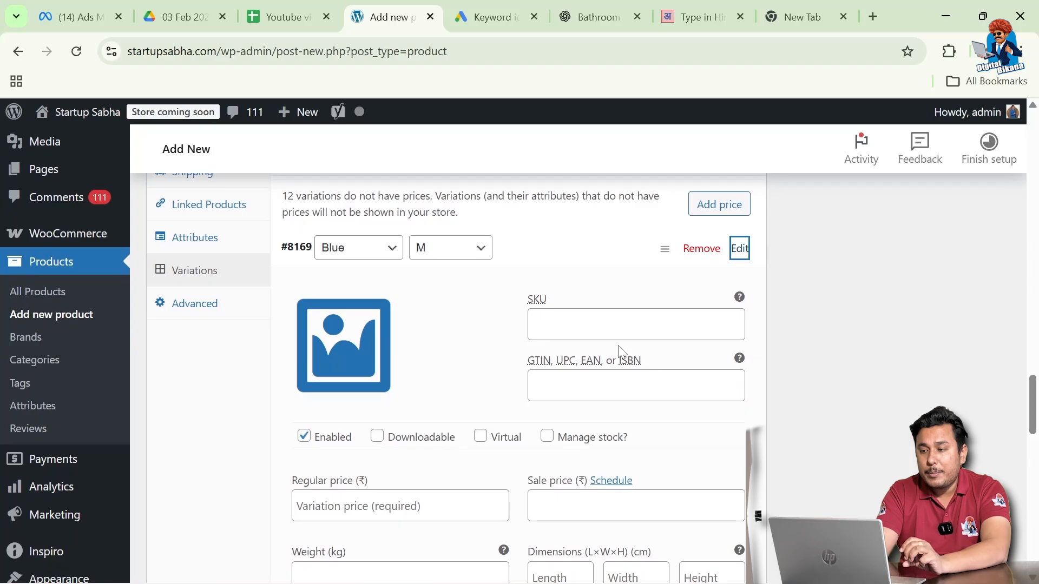
pyautogui.scroll(-1, 621, 353)
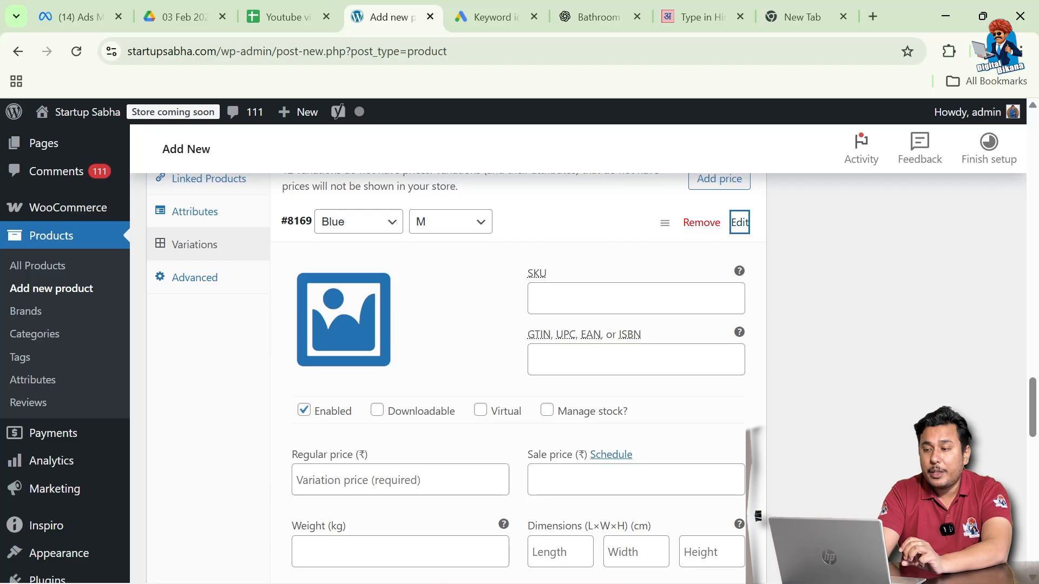
pyautogui.scroll(-3, 484, 377)
pyautogui.click(349, 384)
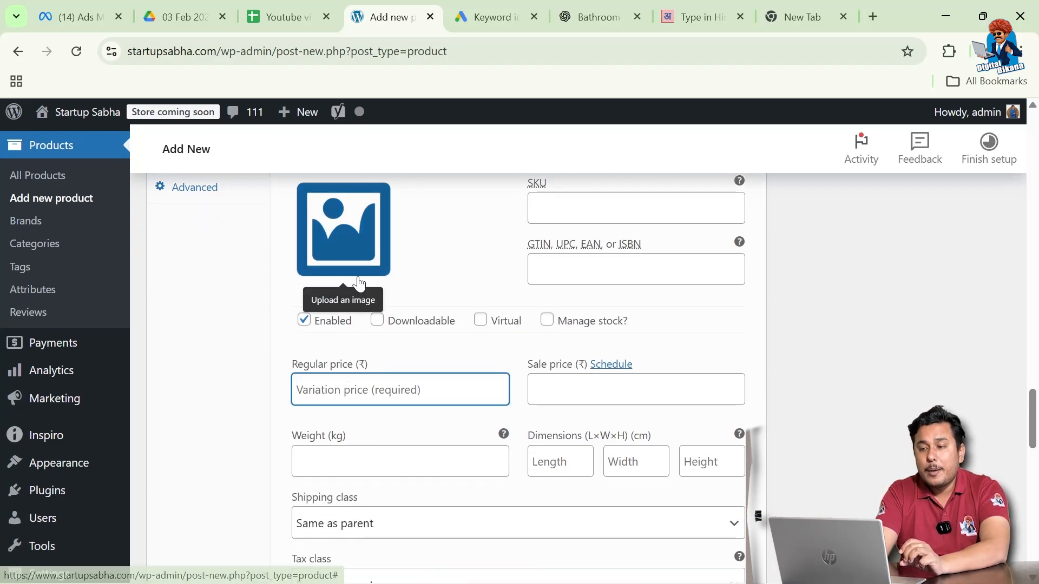
pyautogui.write('1000')
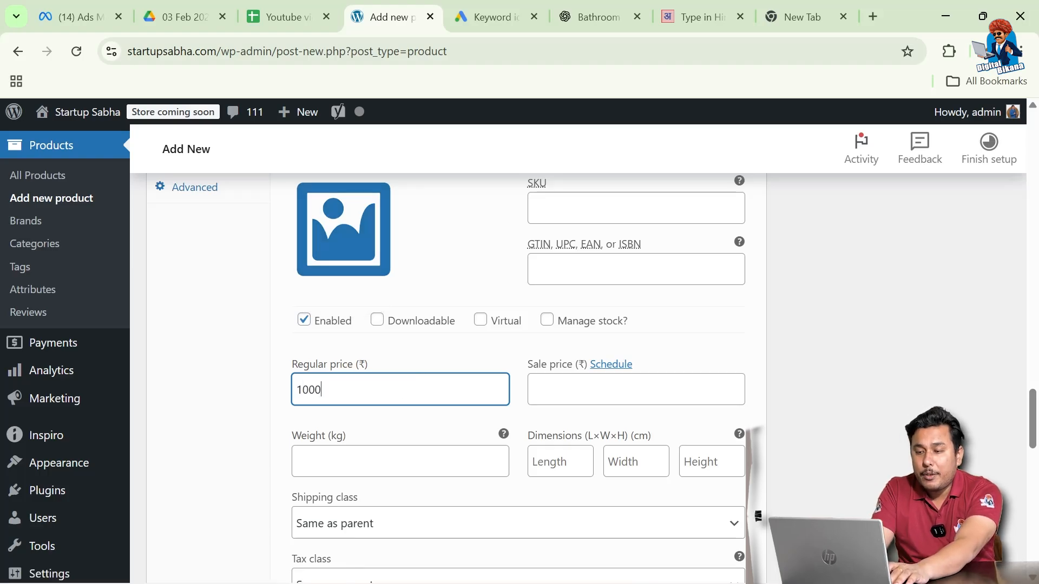
pyautogui.click(605, 390)
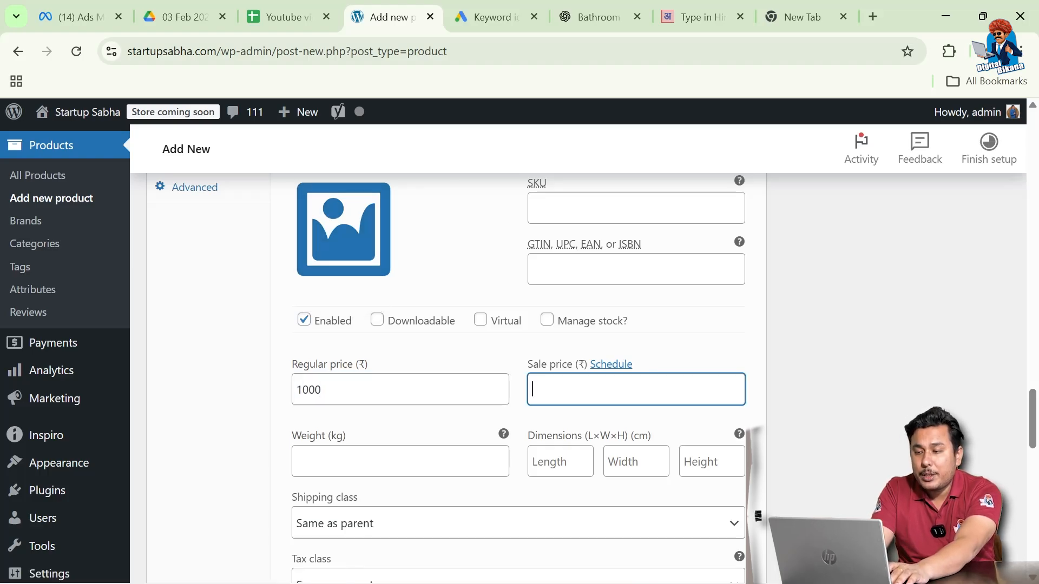
pyautogui.write('980')
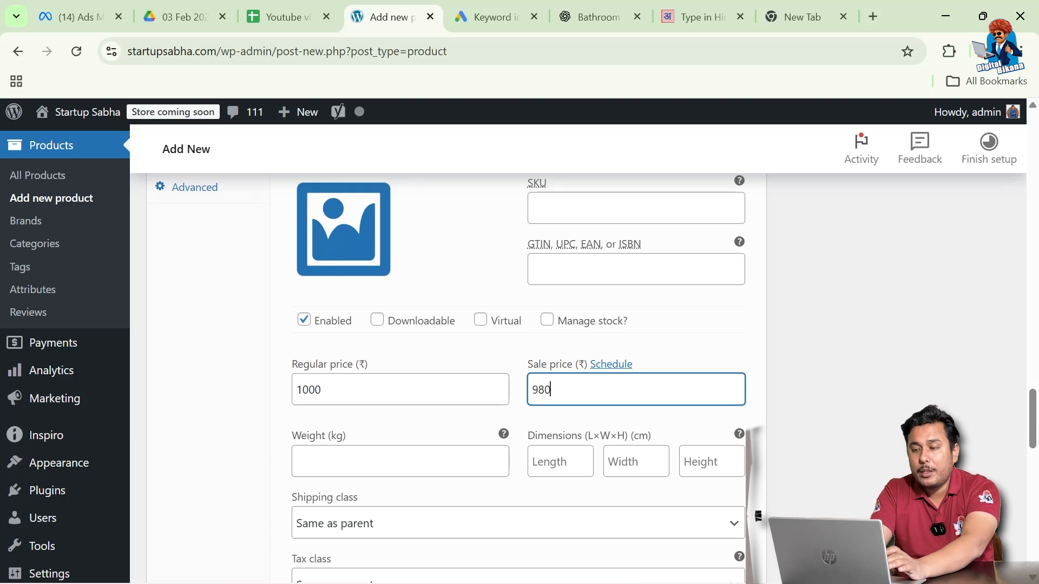
# Set the blue t-shirt picture as the Blue M variation's image
pyautogui.click(346, 246)
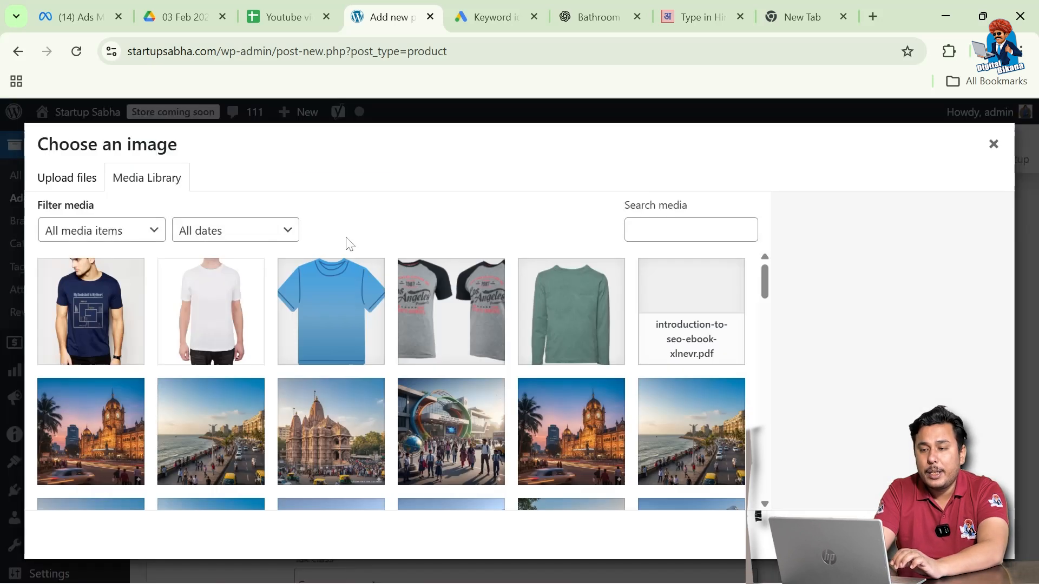
pyautogui.click(351, 315)
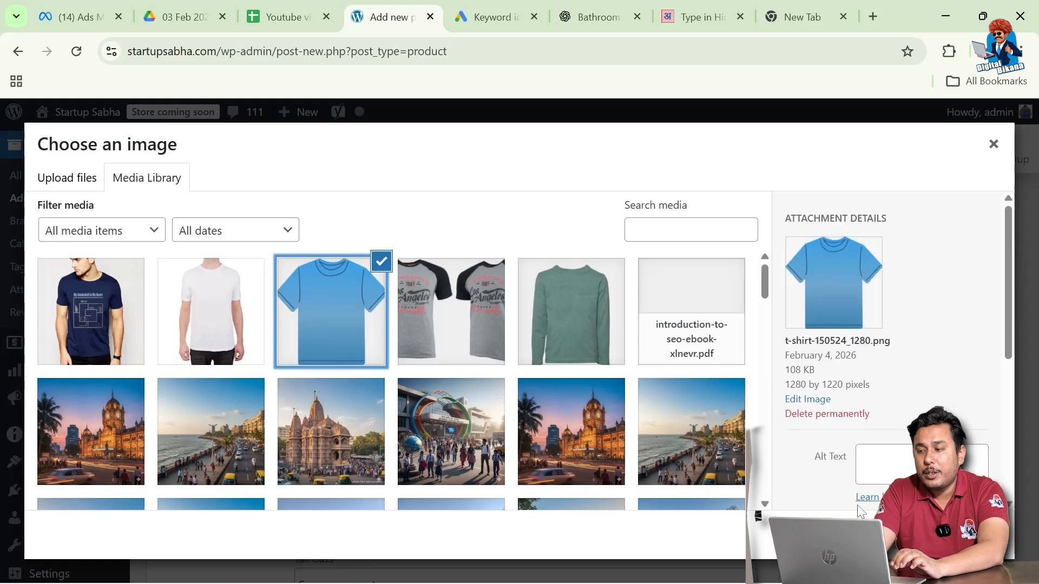
pyautogui.click(946, 535)
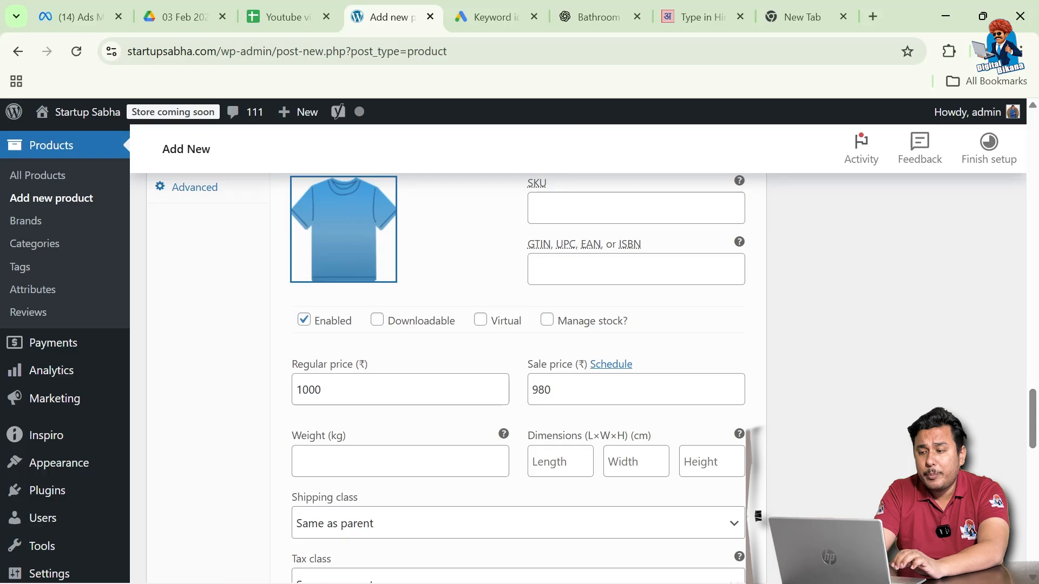
pyautogui.scroll(-1, 392, 404)
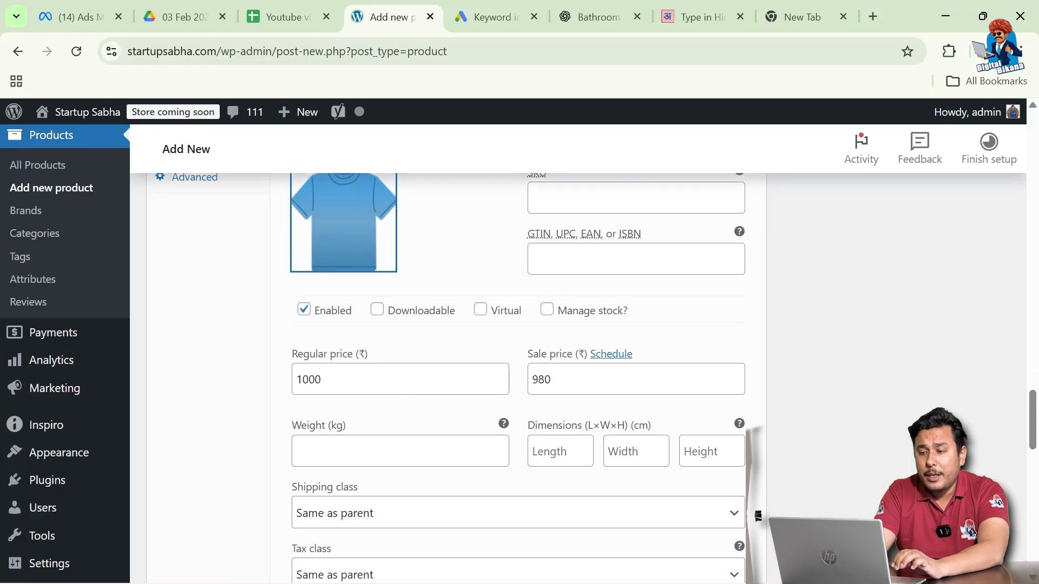
pyautogui.scroll(-1, 359, 452)
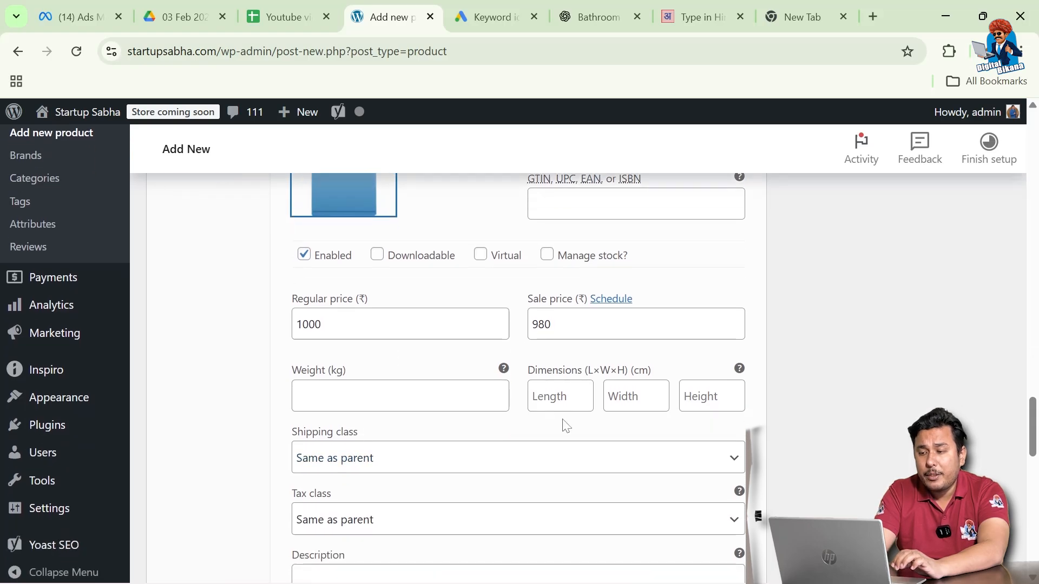
pyautogui.scroll(-1, 436, 464)
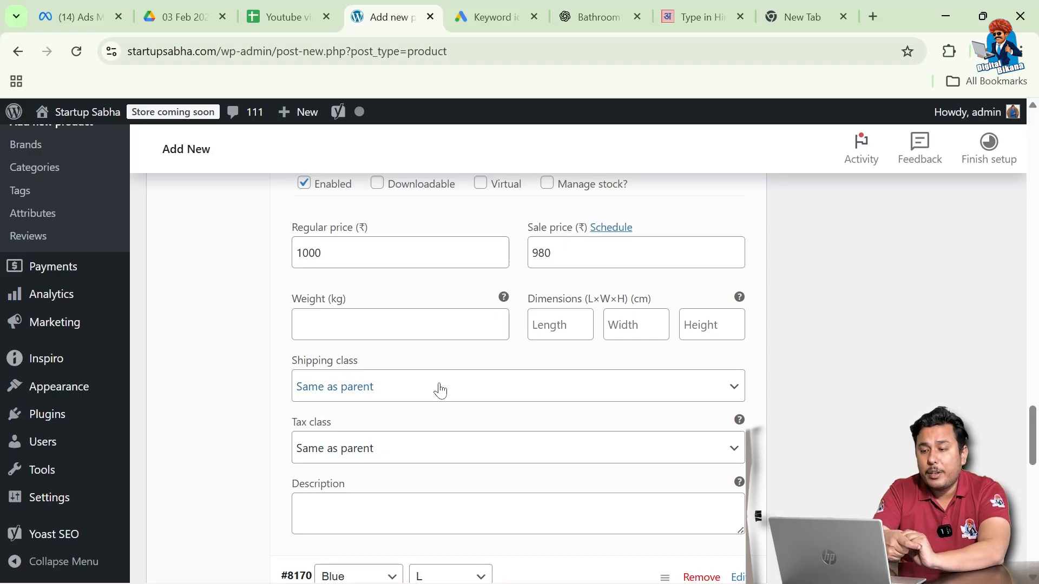
pyautogui.scroll(-1, 438, 388)
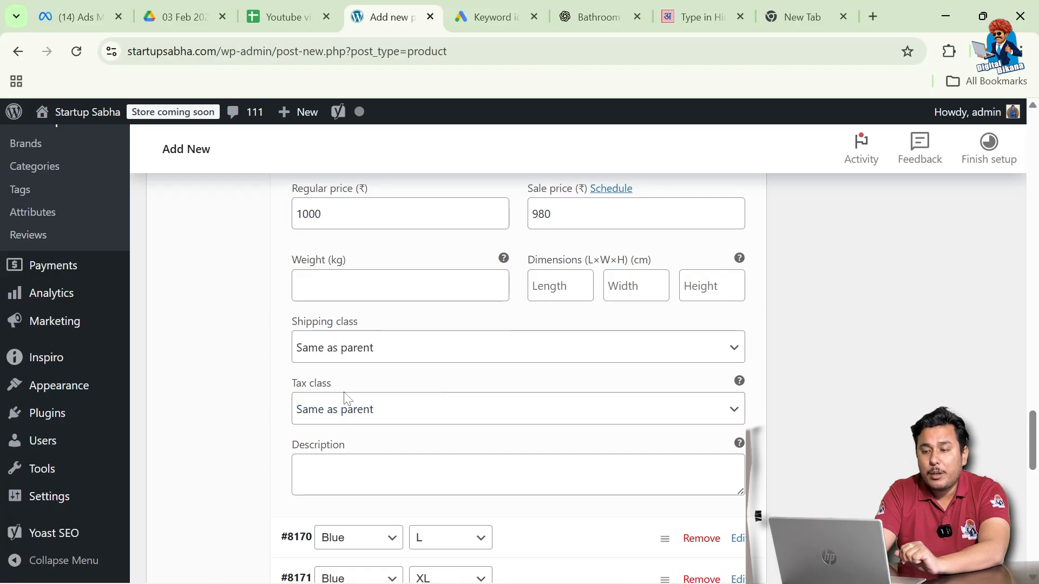
pyautogui.scroll(-2, 347, 403)
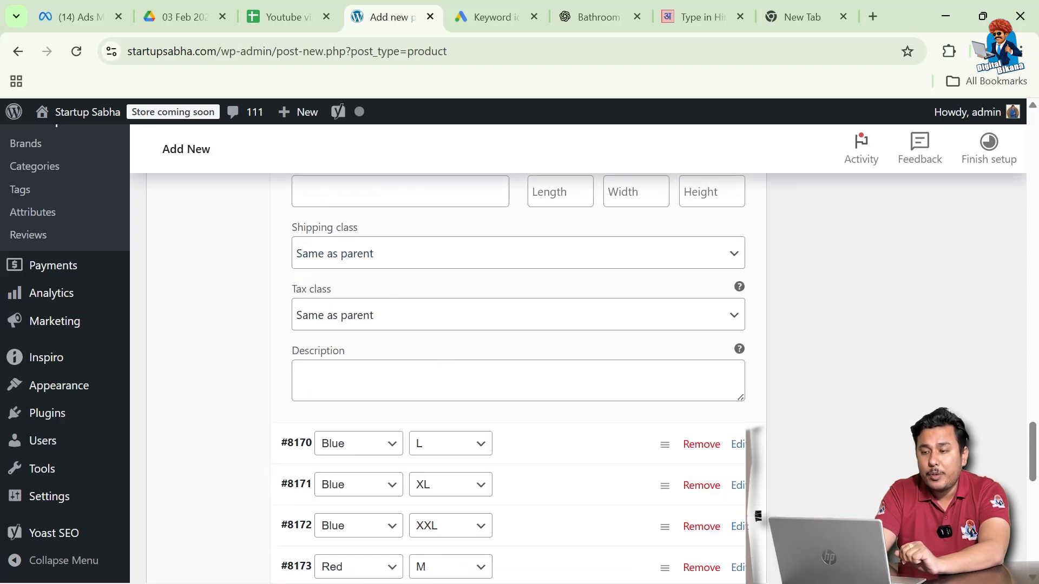
pyautogui.scroll(-1, 364, 385)
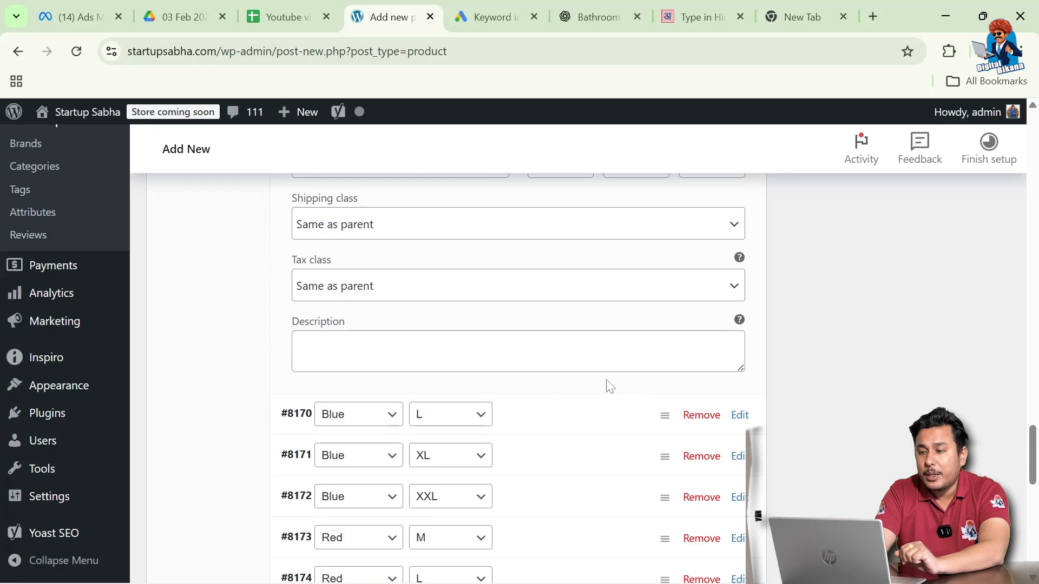
pyautogui.scroll(-3, 738, 422)
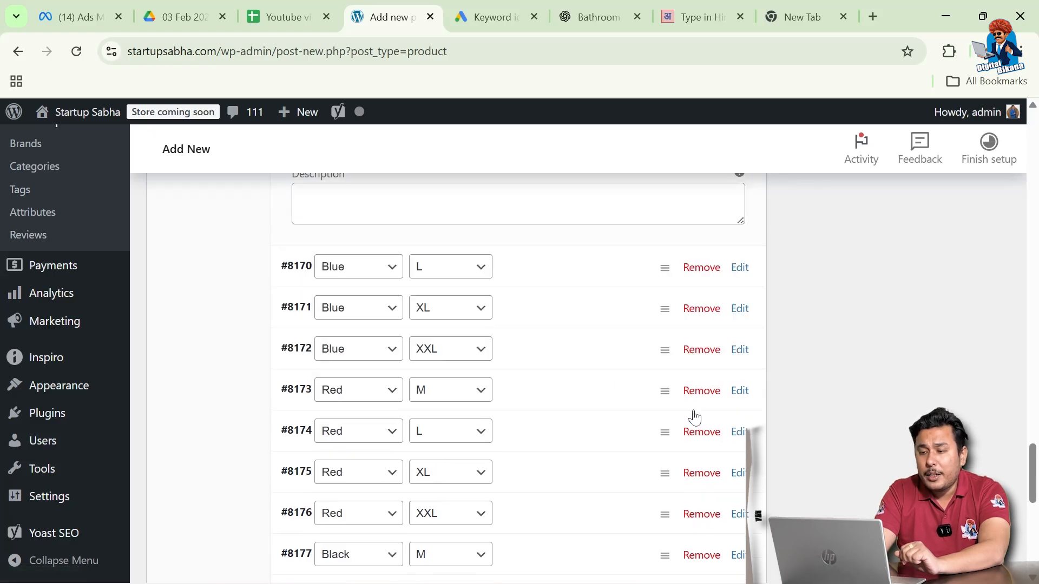
# Set the white t-shirt picture as the Red / M variation's image
pyautogui.click(739, 391)
pyautogui.scroll(-2, 466, 408)
pyautogui.scroll(-1, 452, 408)
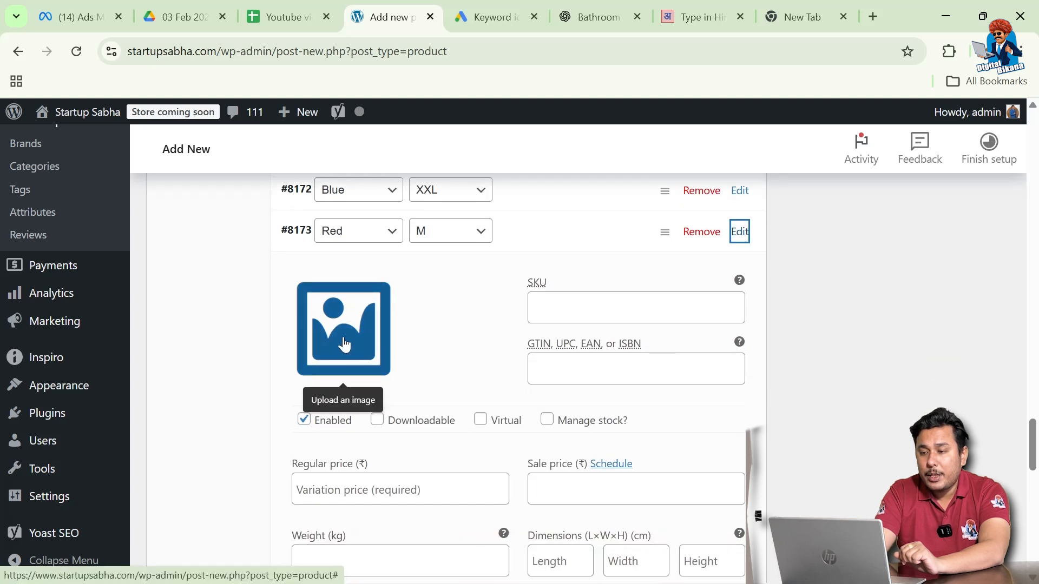
pyautogui.click(354, 348)
pyautogui.click(243, 327)
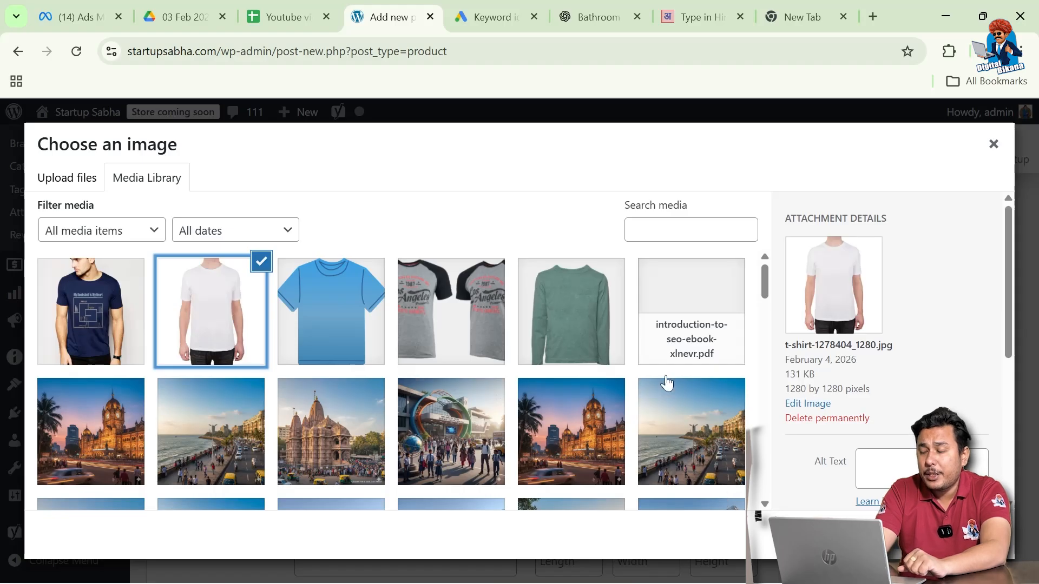
pyautogui.click(948, 534)
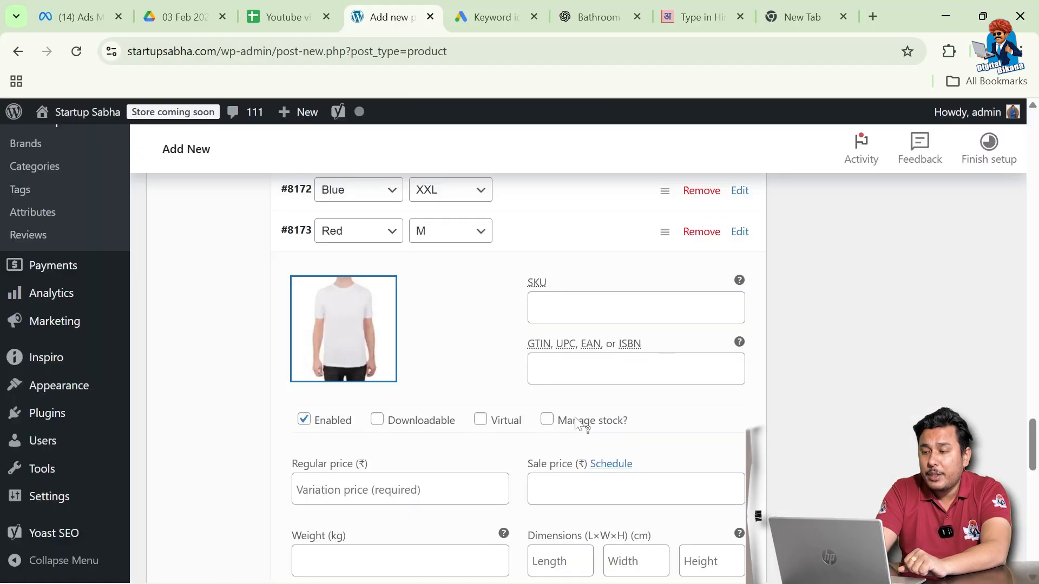
pyautogui.scroll(-2, 525, 432)
# Give the Red / M variation a regular price of 1300 and a sale price of 1250
pyautogui.click(403, 357)
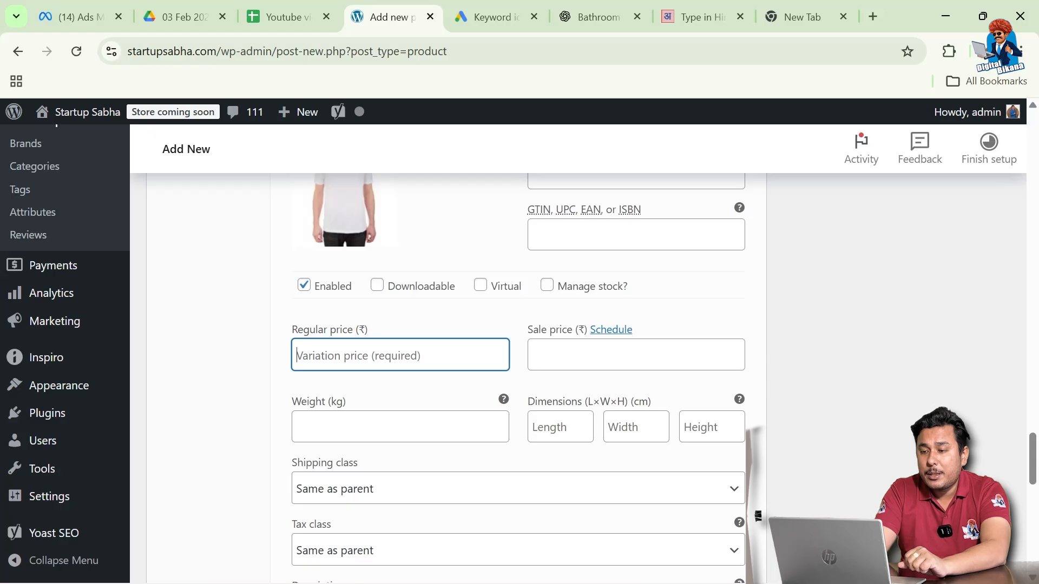
pyautogui.write('1300')
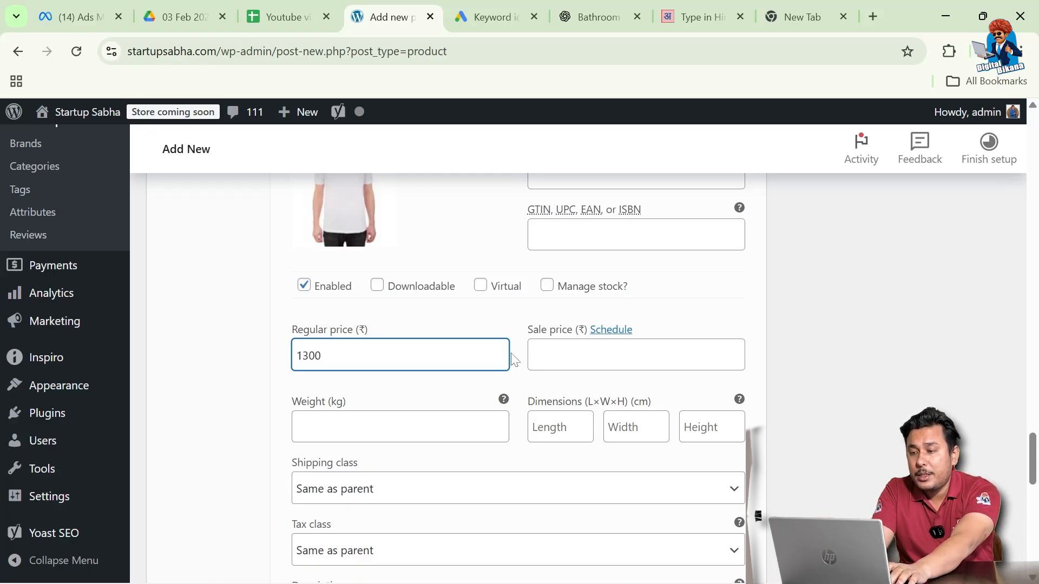
pyautogui.press('Tab')
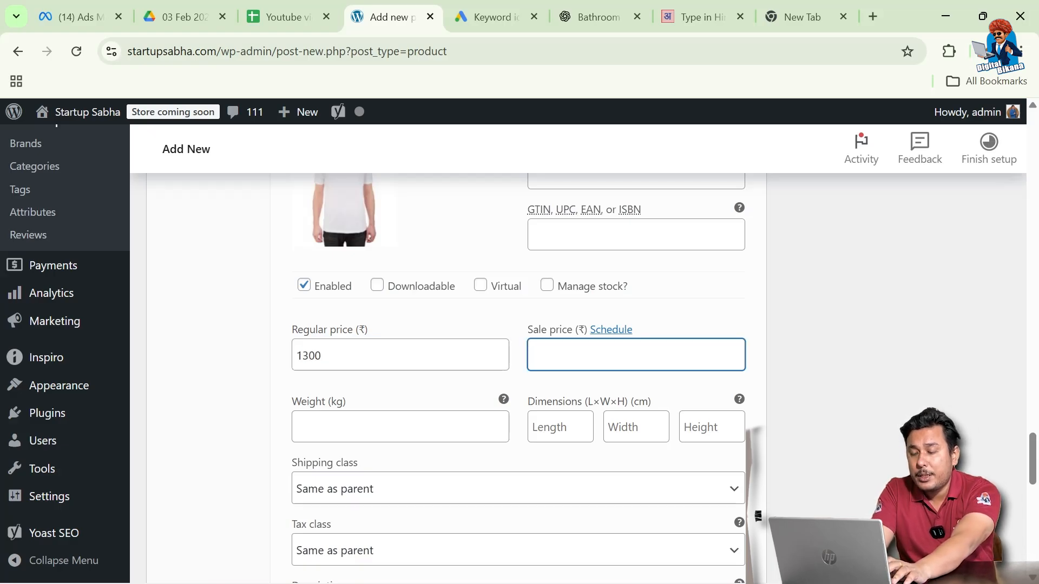
pyautogui.write('1250')
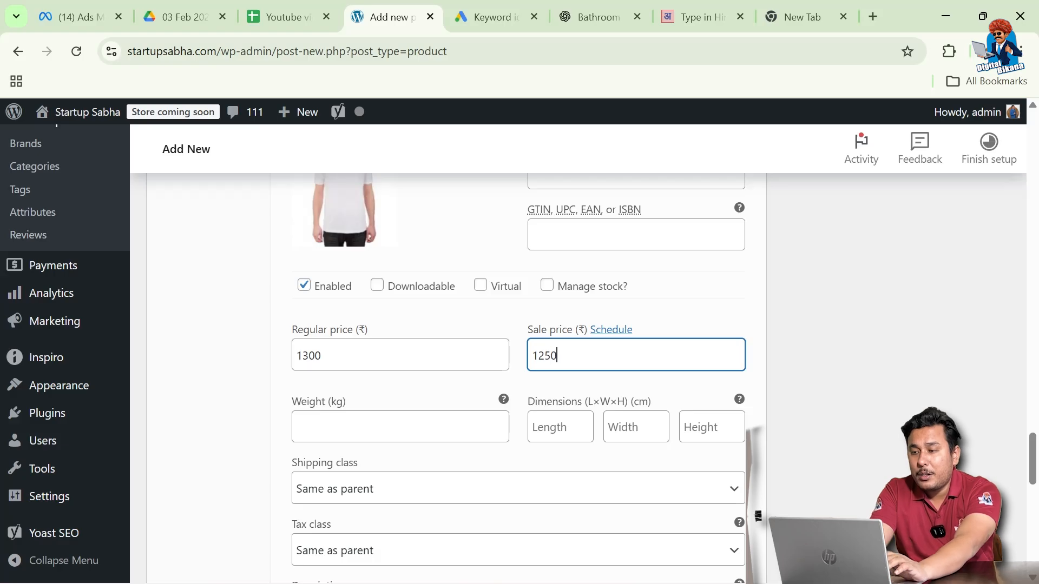
pyautogui.scroll(-4, 436, 433)
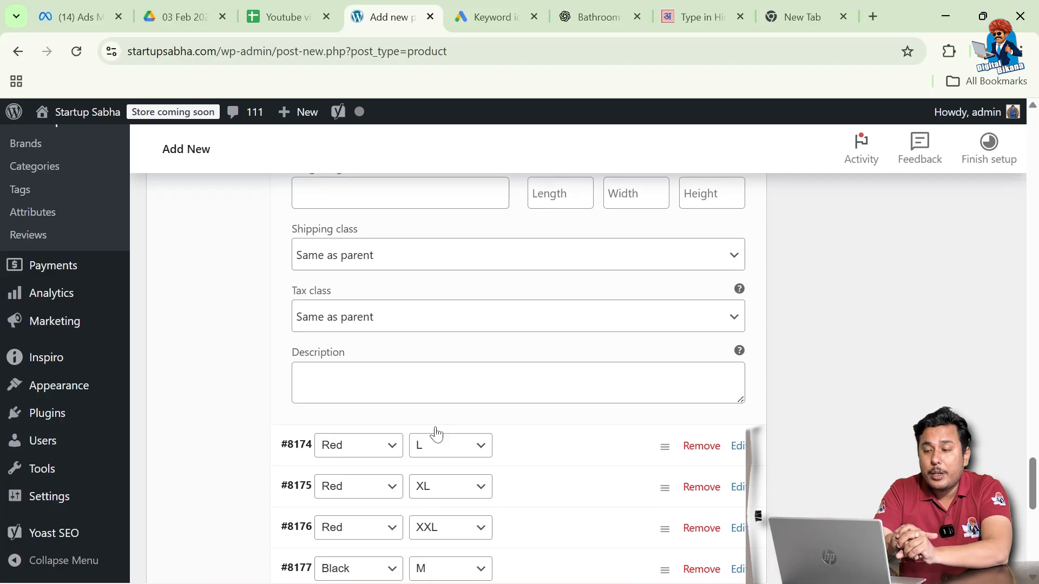
pyautogui.scroll(7, 435, 433)
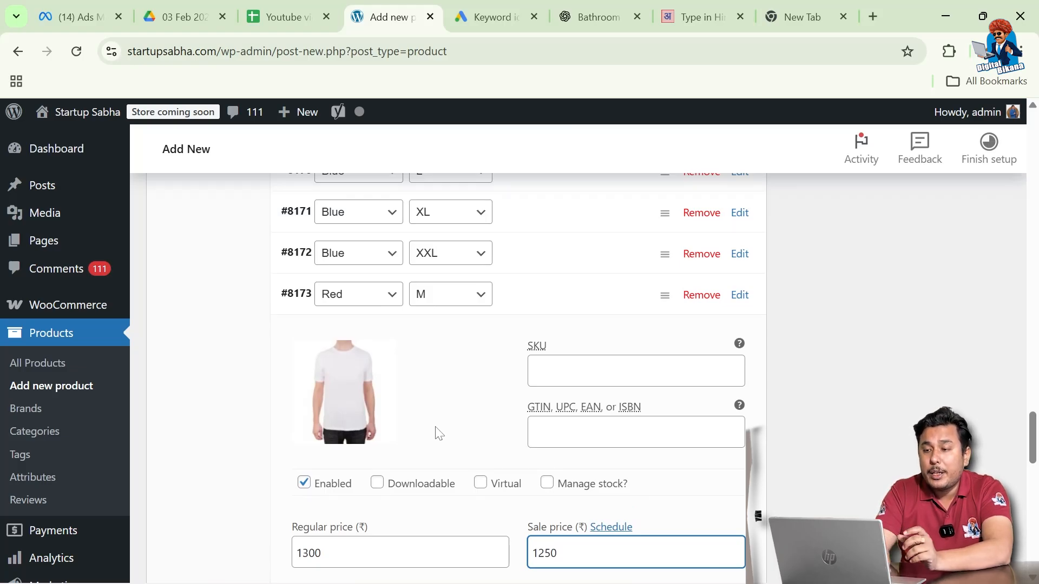
pyautogui.scroll(4, 438, 433)
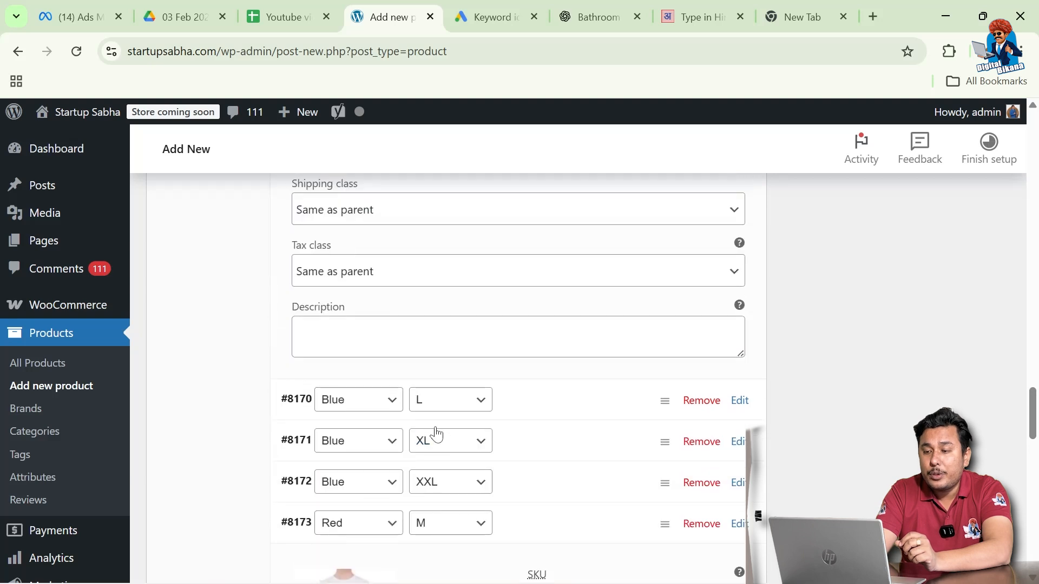
pyautogui.scroll(-1, 437, 434)
pyautogui.scroll(1, 436, 434)
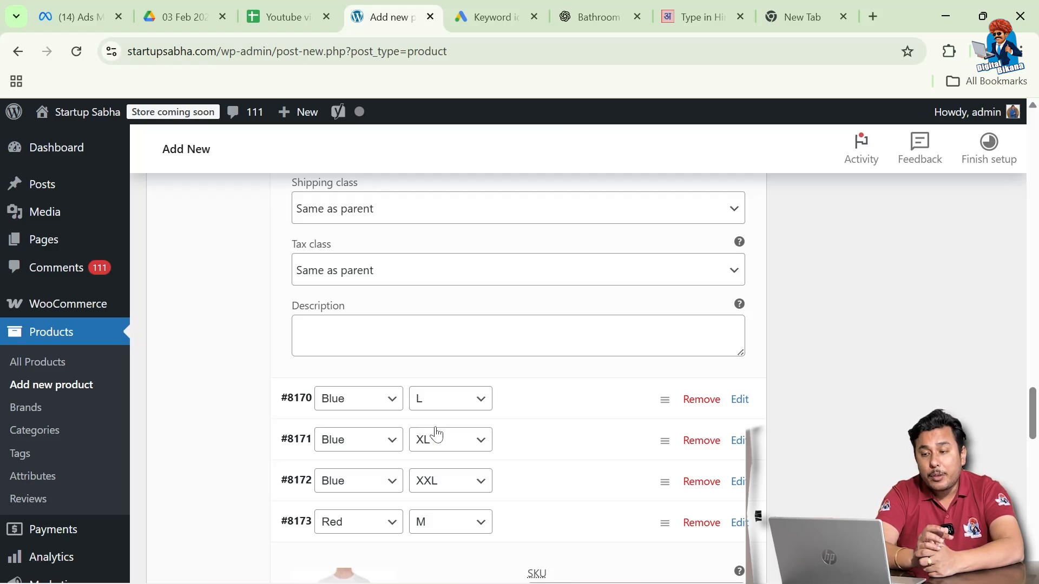
pyautogui.scroll(10, 437, 432)
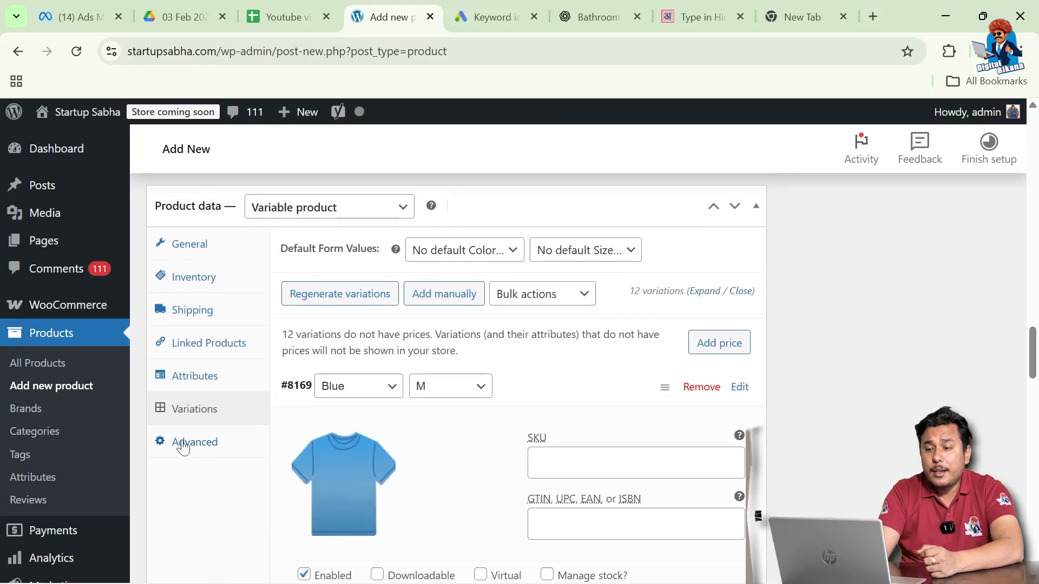
# In Advanced settings, enter 10 as Menu order, then delete it so the field is empty
pyautogui.click(194, 443)
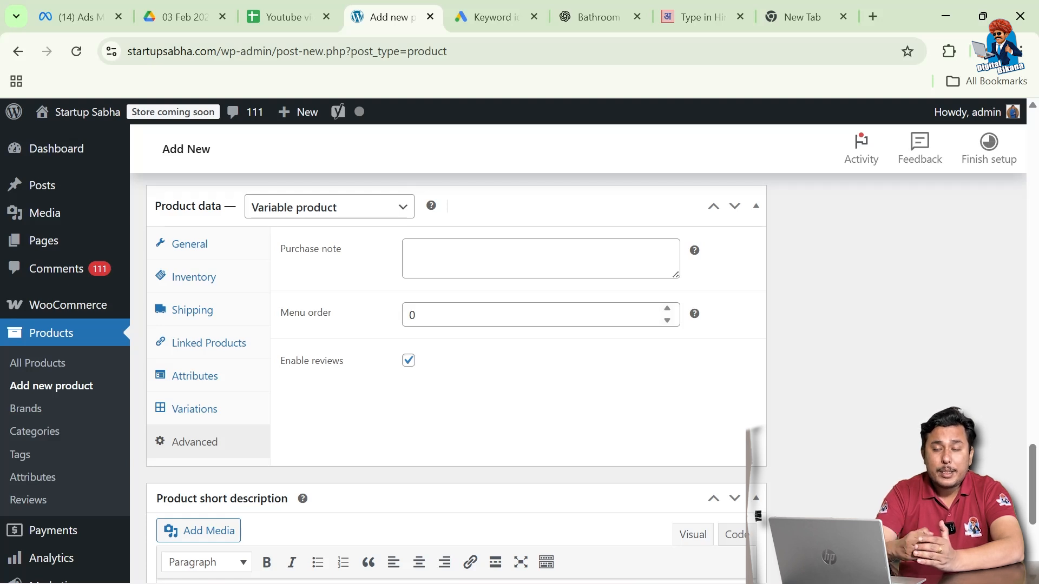
pyautogui.click(415, 314)
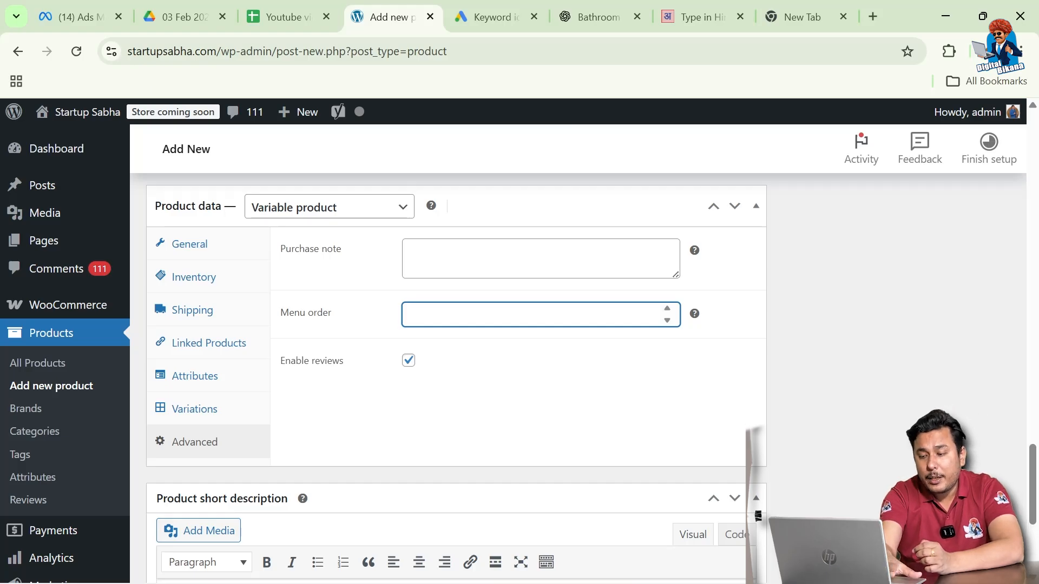
pyautogui.write('11')
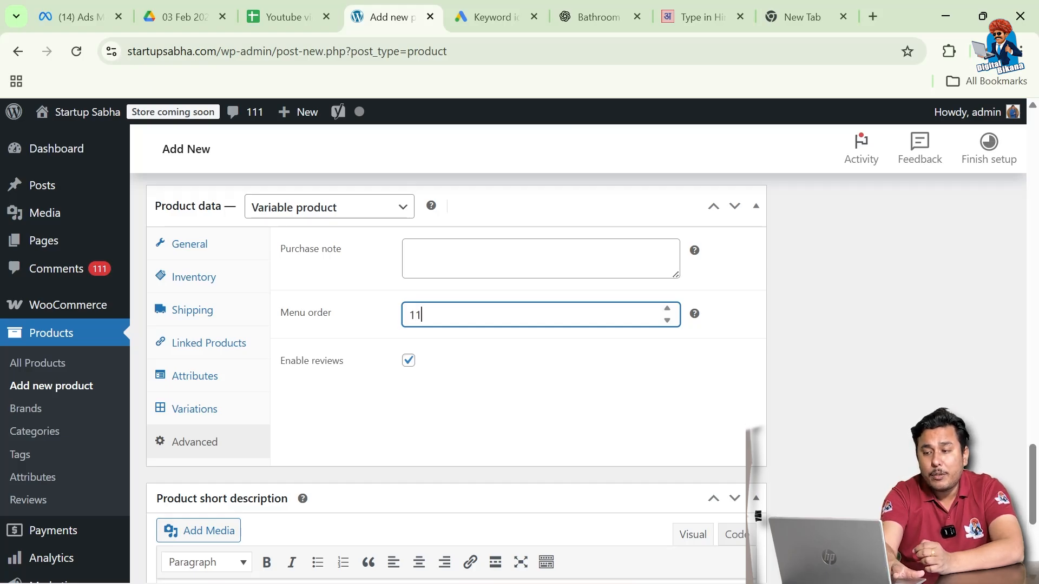
pyautogui.press('BackSpace')
pyautogui.write('0')
pyautogui.click(497, 361)
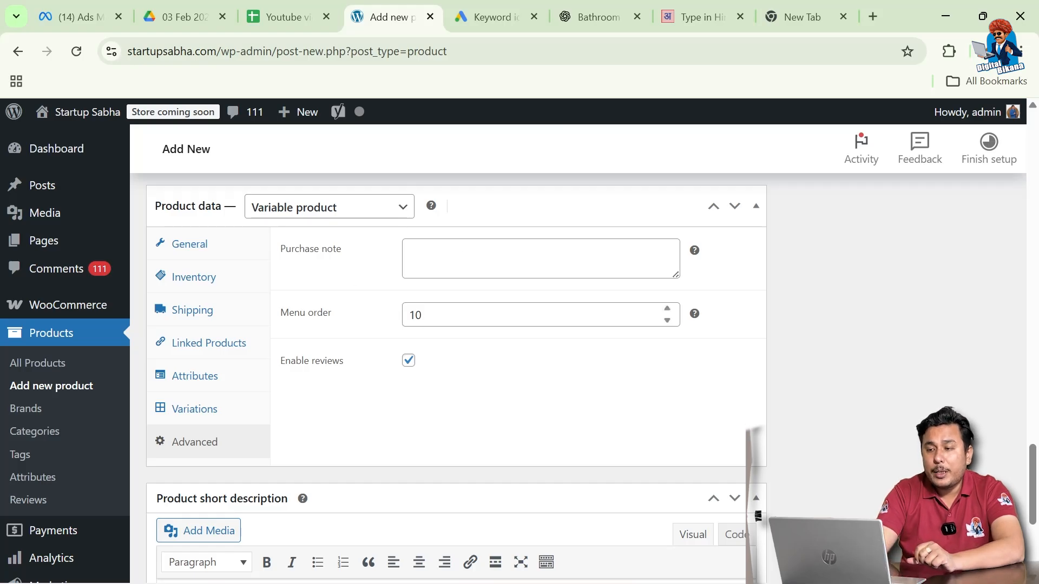
pyautogui.doubleClick(414, 315)
pyautogui.press('BackSpace')
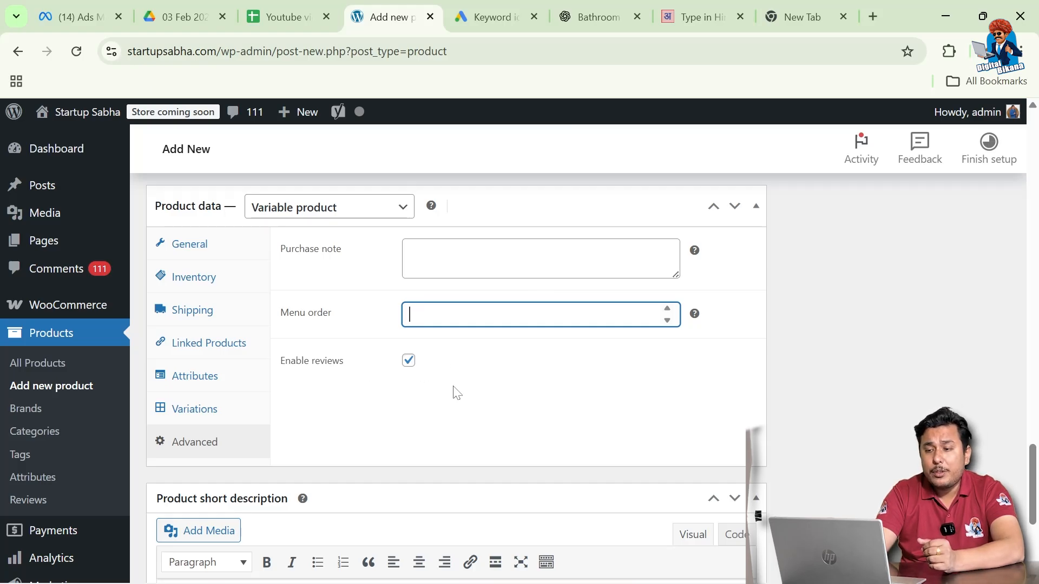
# Publish the Digital Bikana Round Neck T-Shirt and view its live product page
pyautogui.scroll(-1, 452, 392)
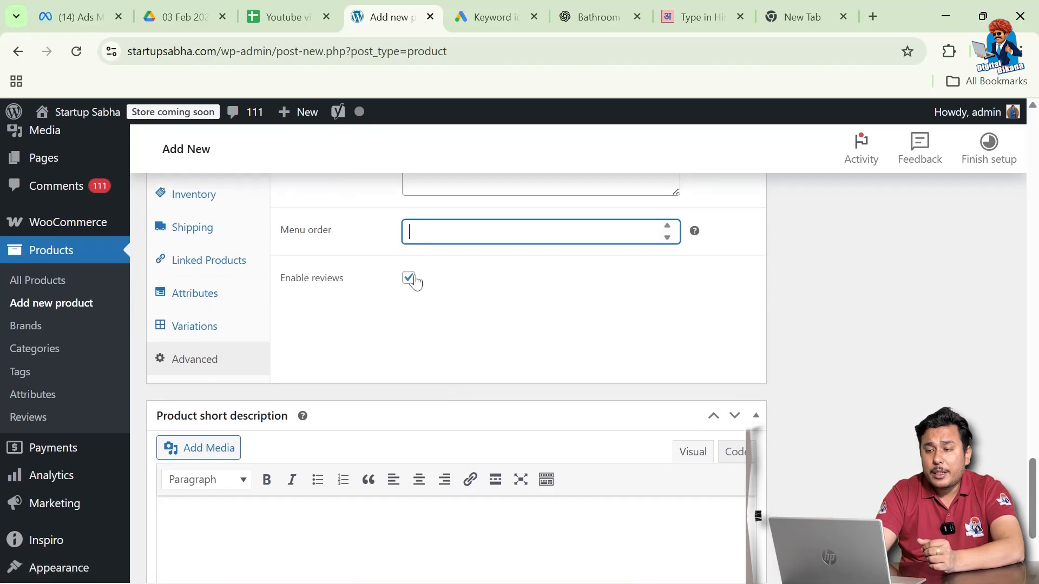
pyautogui.scroll(-1, 422, 401)
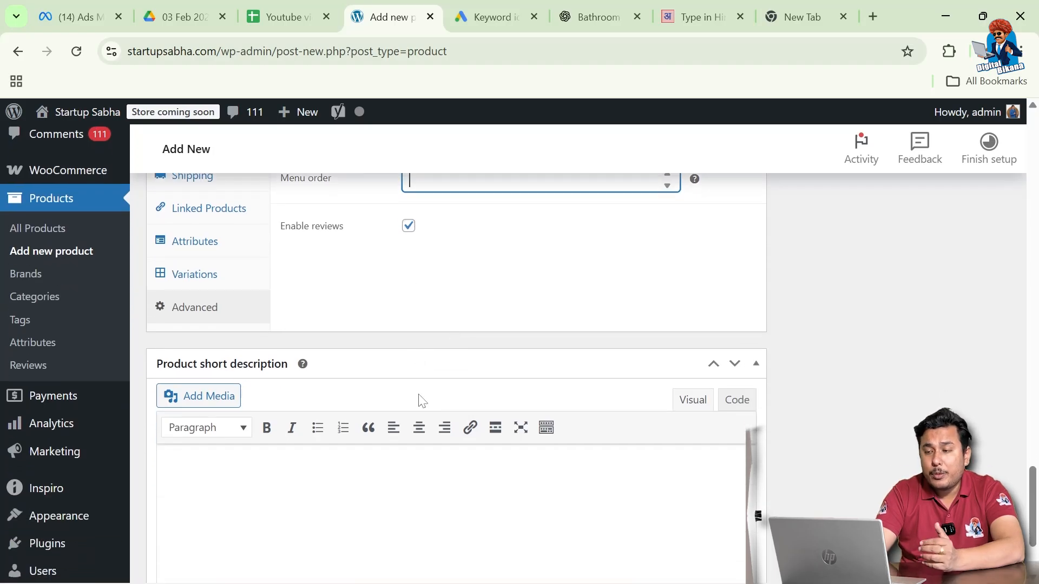
pyautogui.scroll(-1, 421, 401)
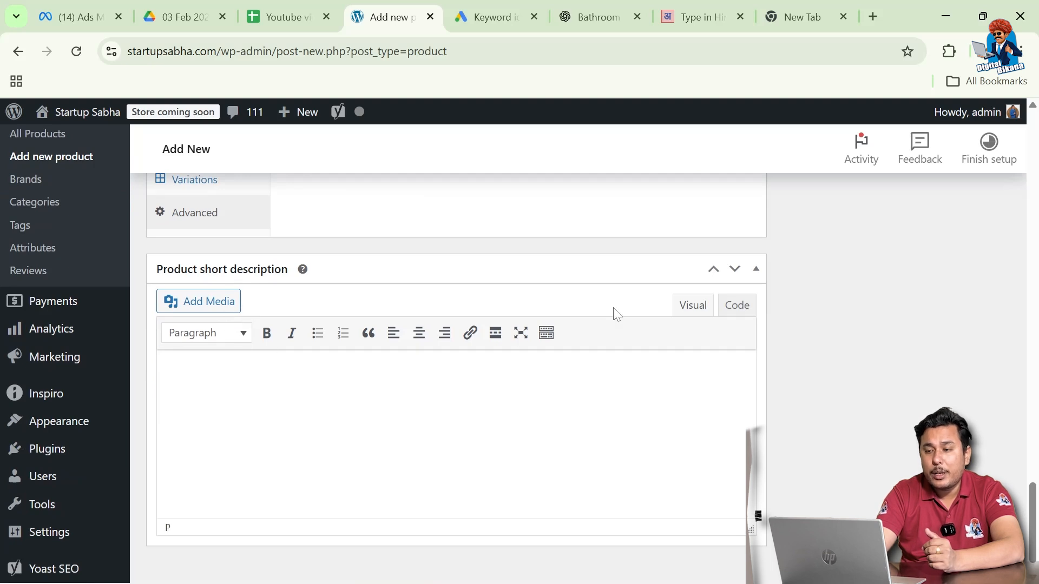
pyautogui.scroll(20, 902, 350)
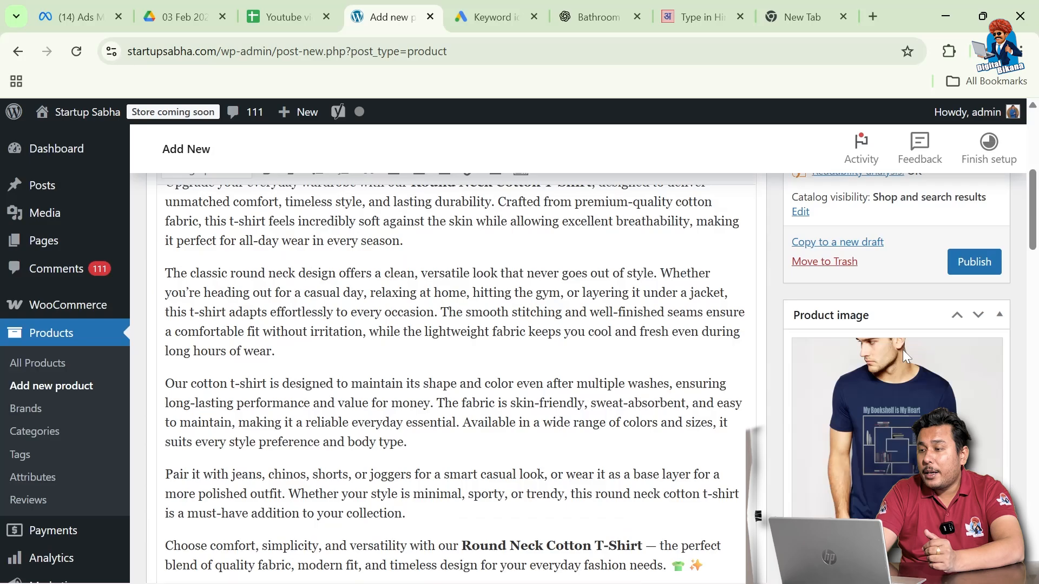
pyautogui.scroll(-2, 902, 350)
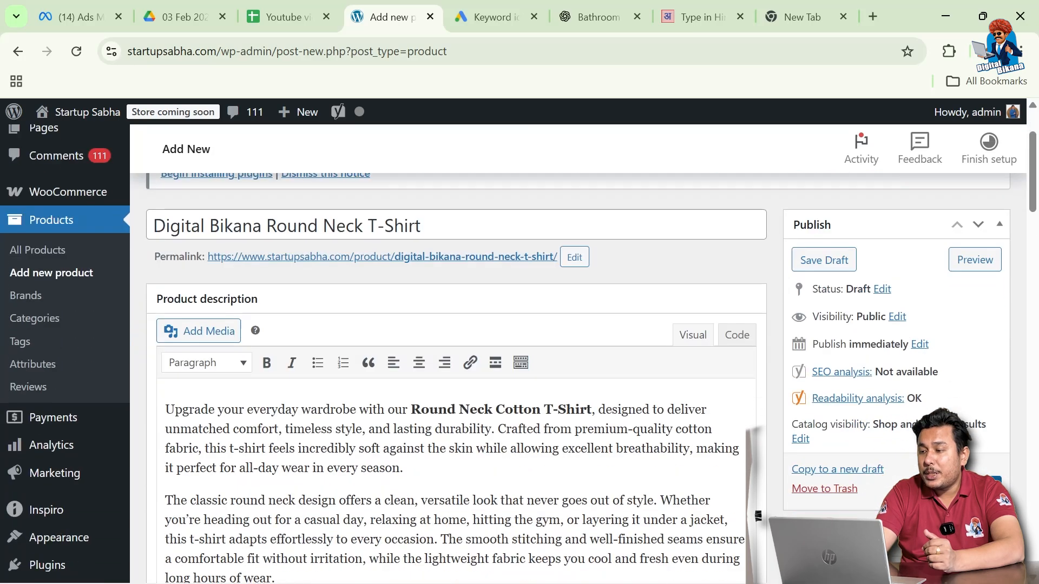
pyautogui.click(823, 260)
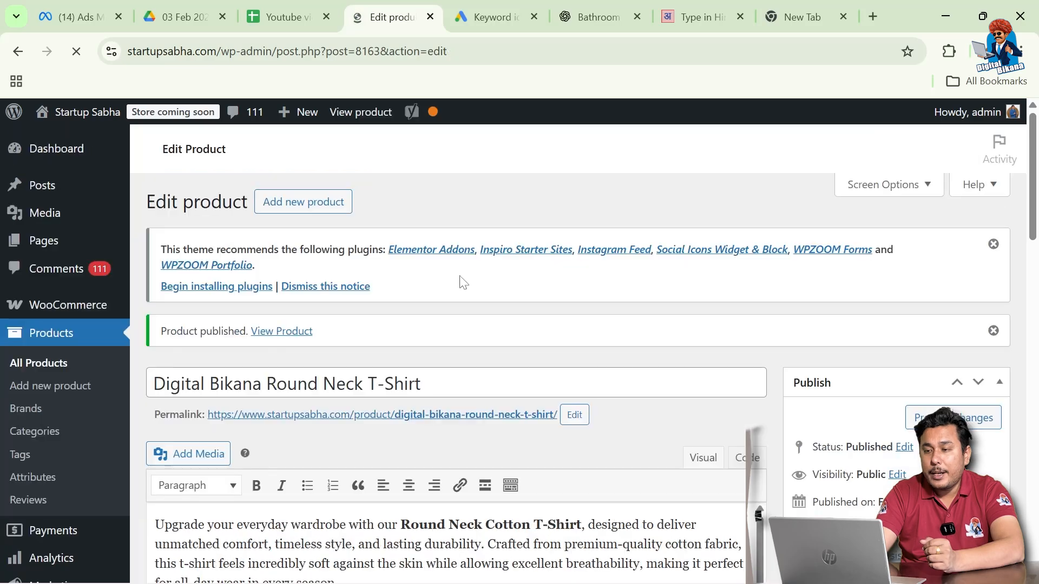
pyautogui.click(288, 336)
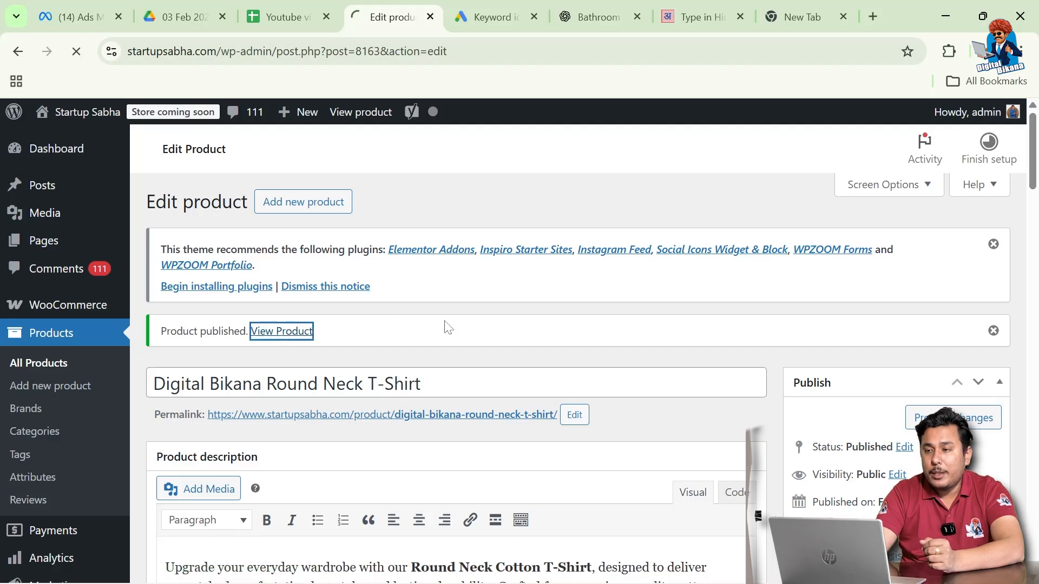
pyautogui.scroll(-3, 469, 386)
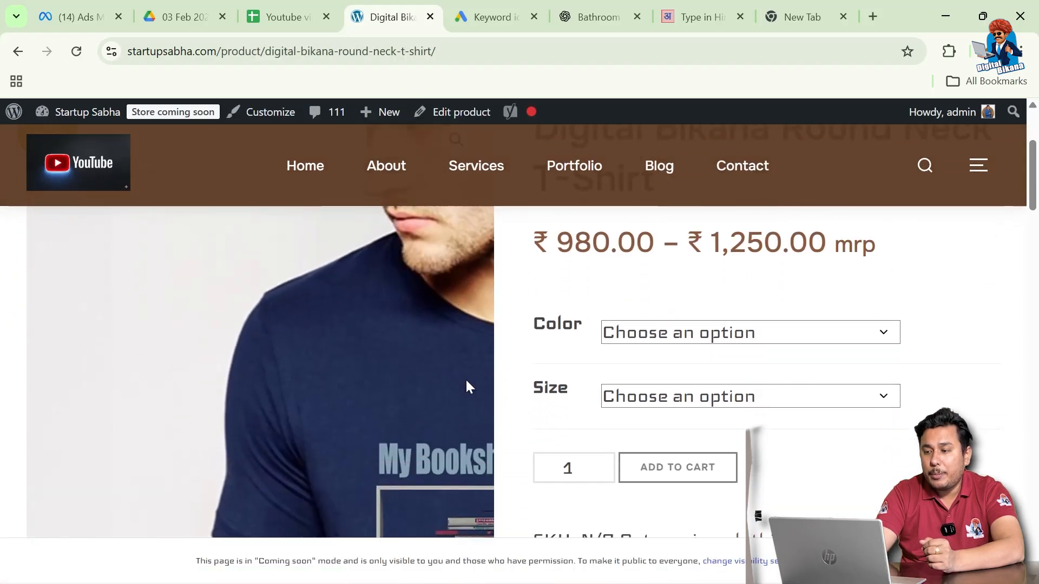
# Check the live page's title and ₹980.00 – ₹1,250.00 price, then list the Color choices (Blue, Red)
pyautogui.scroll(-3, 514, 346)
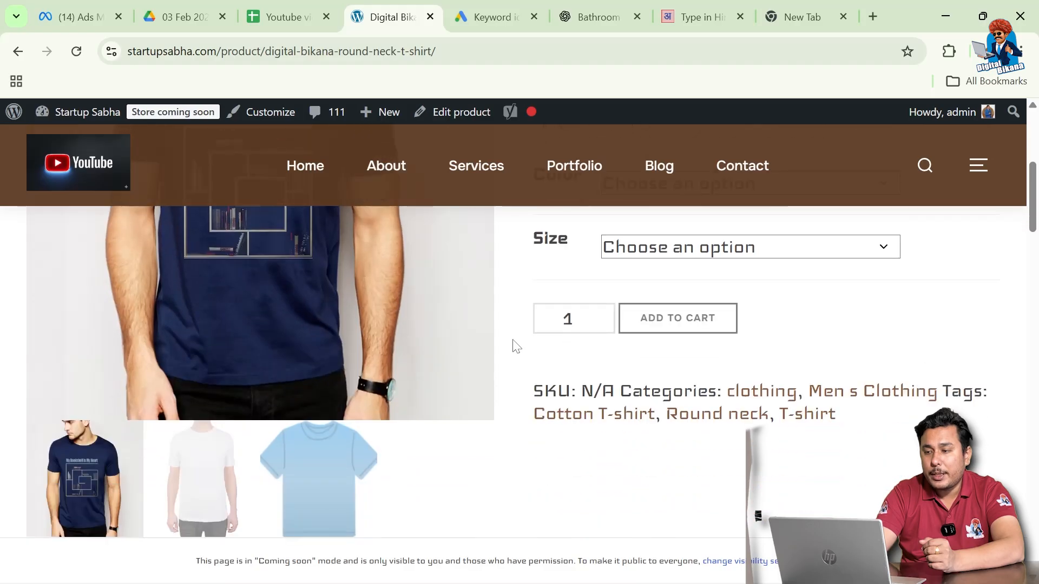
pyautogui.scroll(3, 516, 346)
pyautogui.scroll(2, 516, 346)
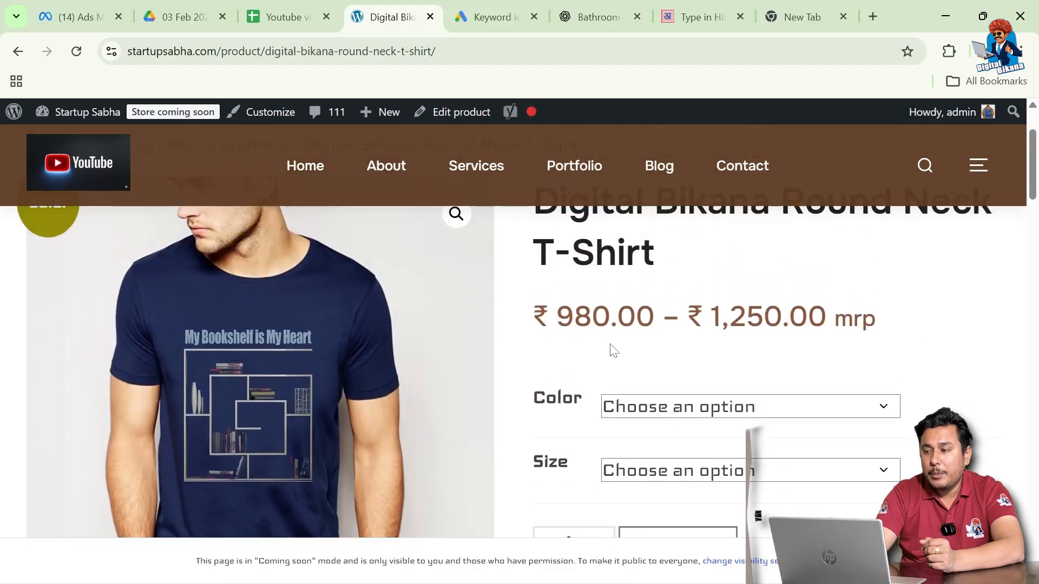
pyautogui.scroll(2, 902, 342)
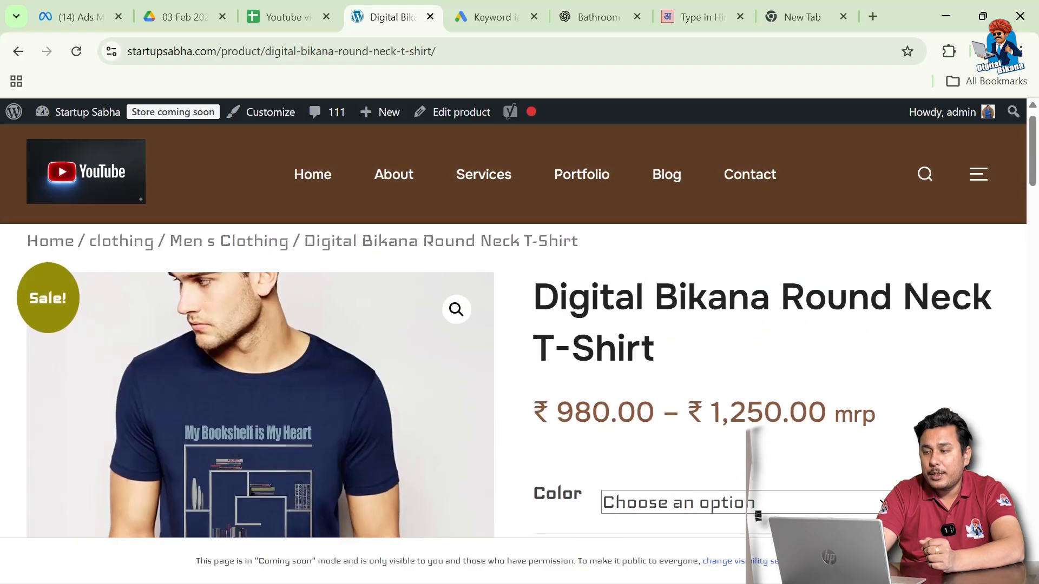
pyautogui.scroll(-4, 894, 329)
pyautogui.scroll(-1, 757, 313)
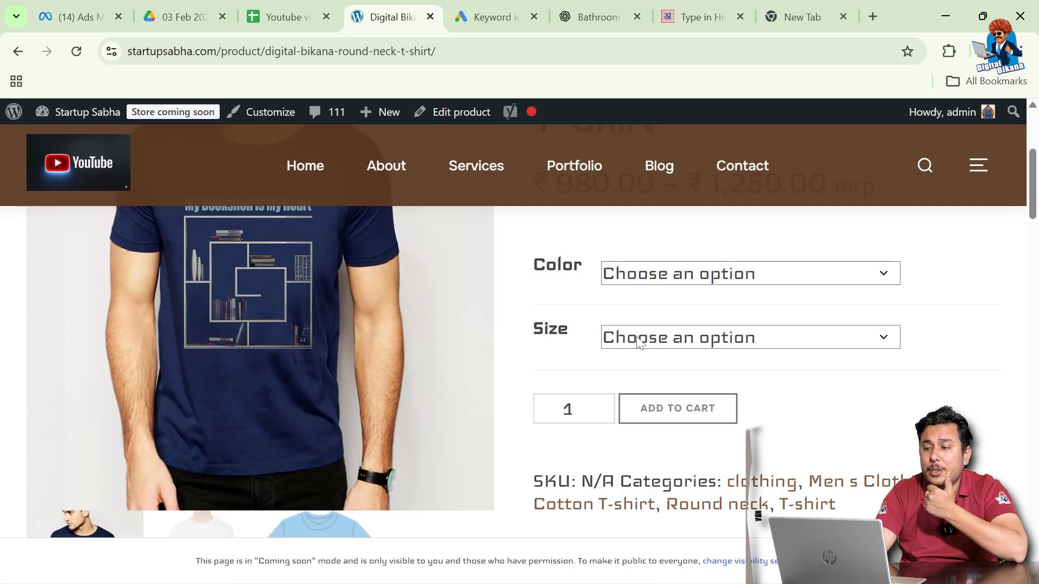
pyautogui.click(680, 283)
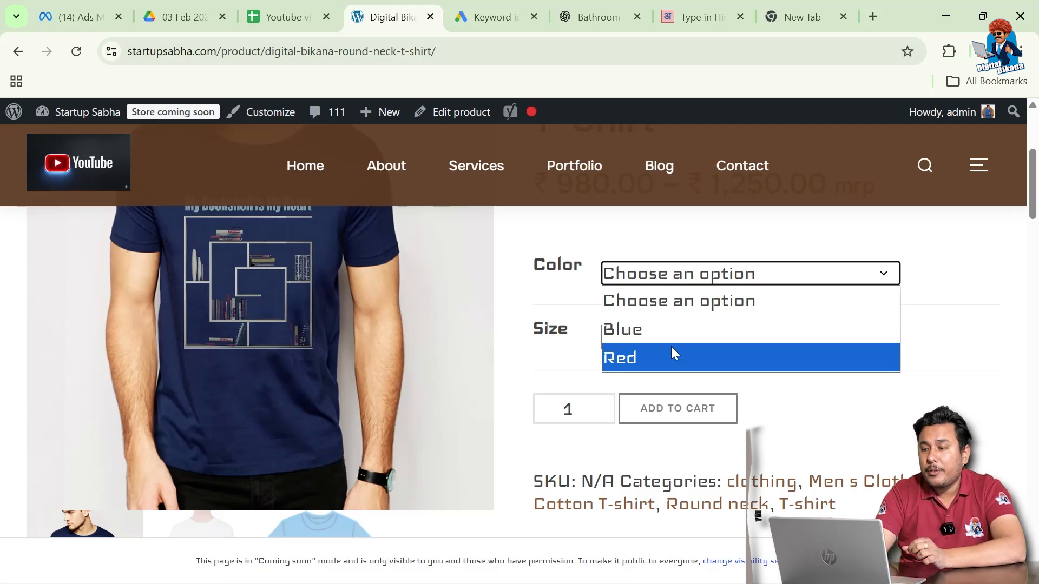
# Pick Blue and size M, confirming ₹980.00 (was ₹1,000.00), In stock and the blue image
pyautogui.click(935, 314)
pyautogui.click(656, 279)
pyautogui.click(622, 328)
pyautogui.click(663, 326)
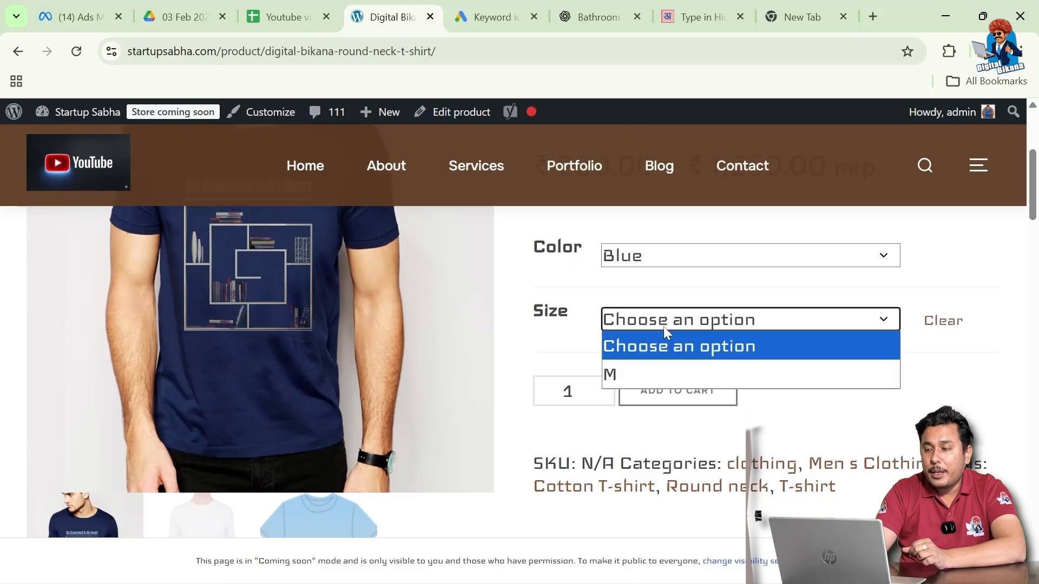
pyautogui.click(630, 377)
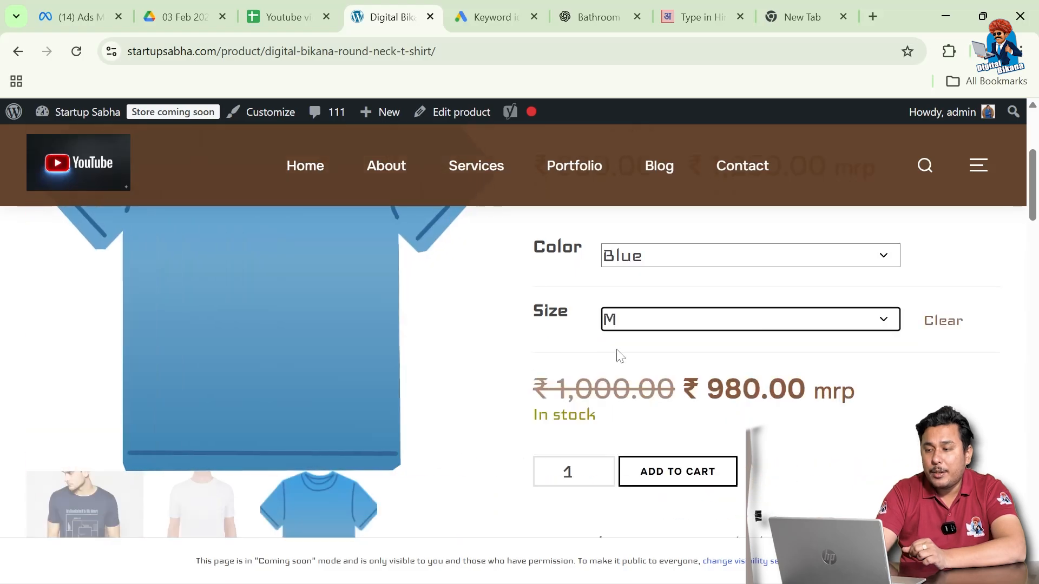
pyautogui.scroll(1, 515, 352)
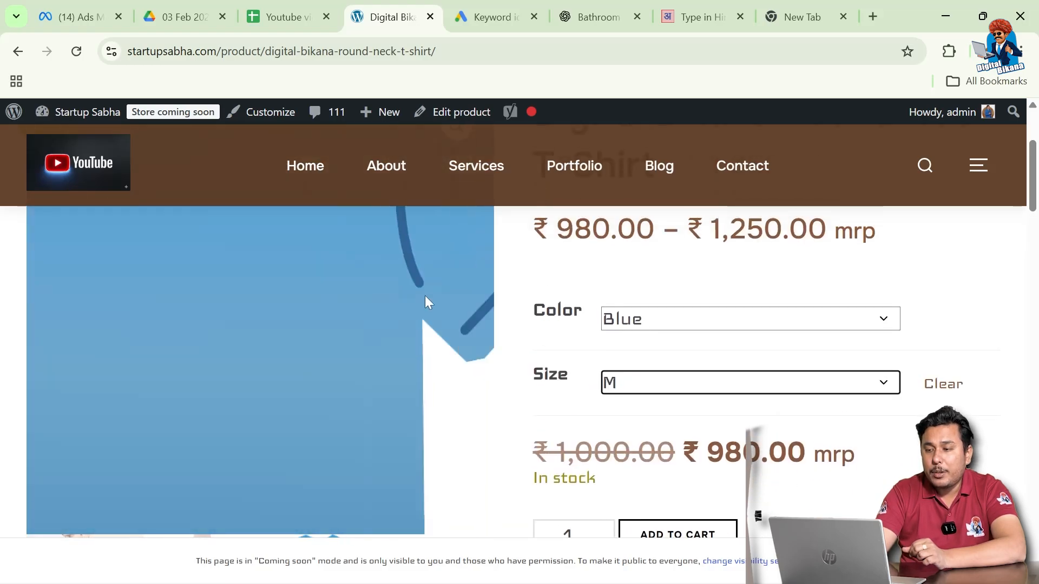
pyautogui.scroll(3, 336, 382)
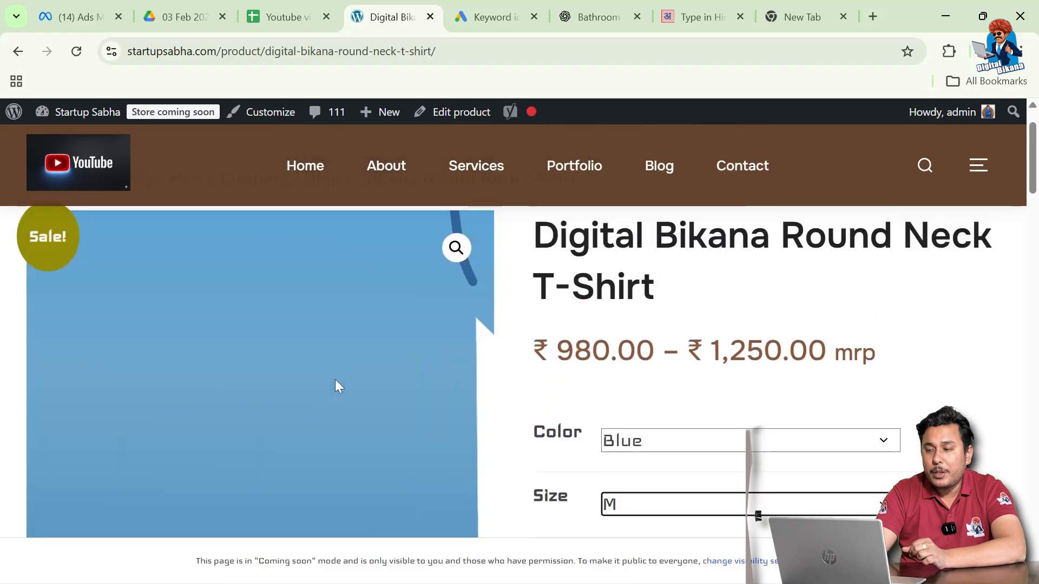
pyautogui.scroll(-3, 336, 382)
pyautogui.scroll(-3, 336, 386)
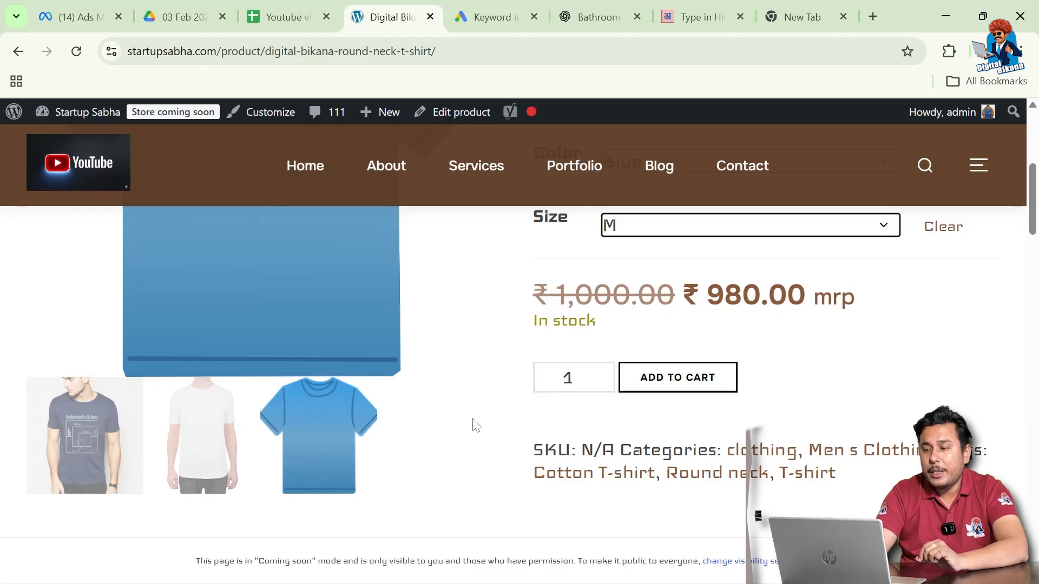
pyautogui.scroll(-1, 474, 424)
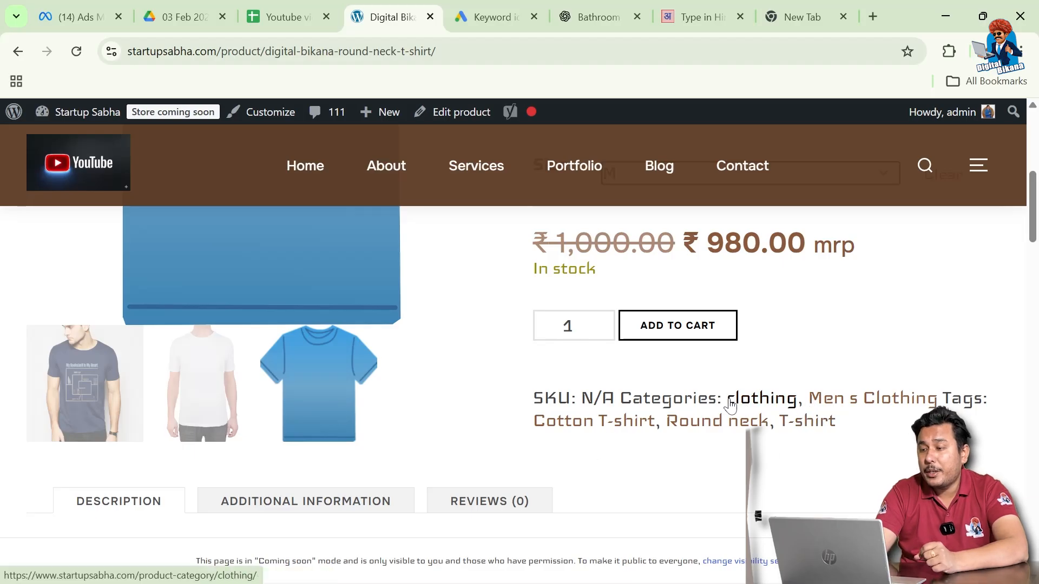
pyautogui.scroll(-5, 756, 481)
pyautogui.scroll(-10, 394, 387)
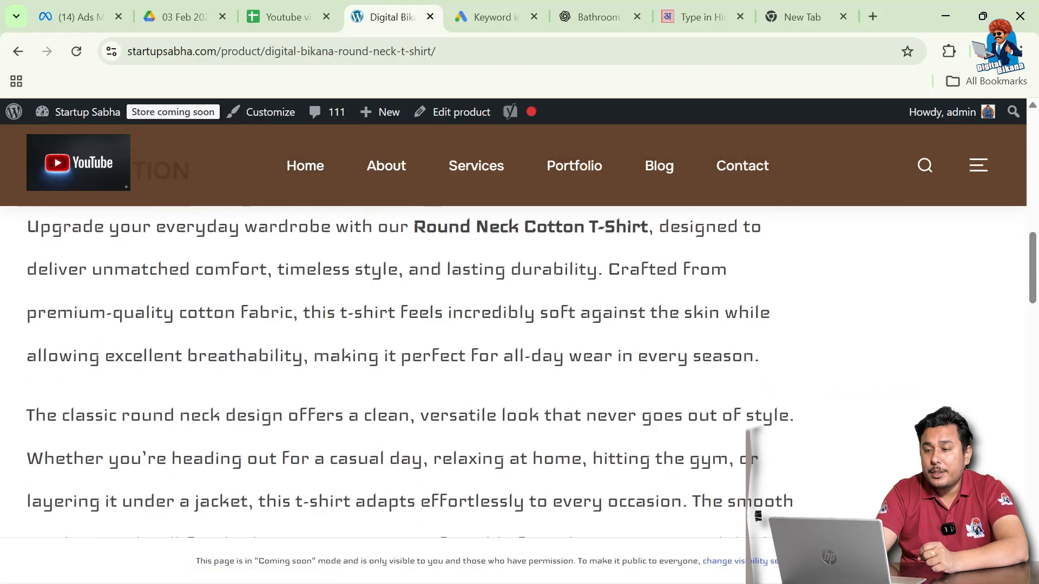
pyautogui.scroll(8, 395, 387)
pyautogui.scroll(5, 396, 388)
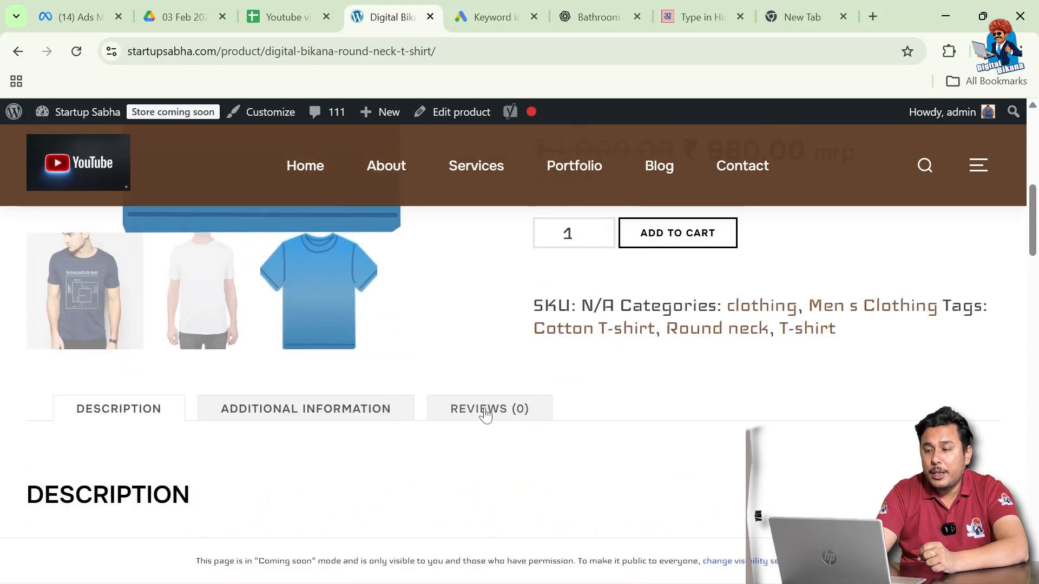
pyautogui.scroll(-2, 472, 441)
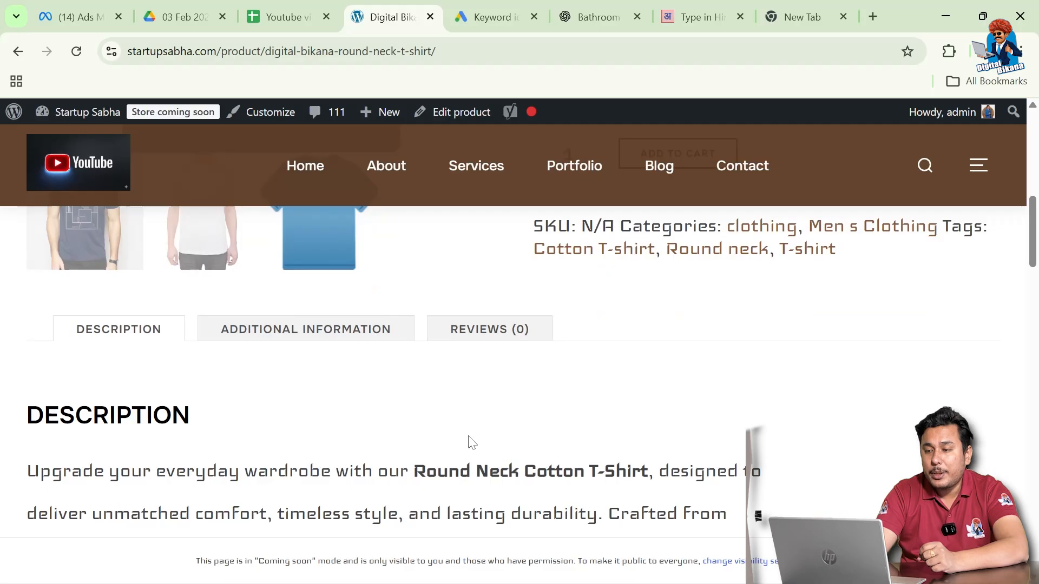
pyautogui.rightClick(472, 443)
pyautogui.click(343, 337)
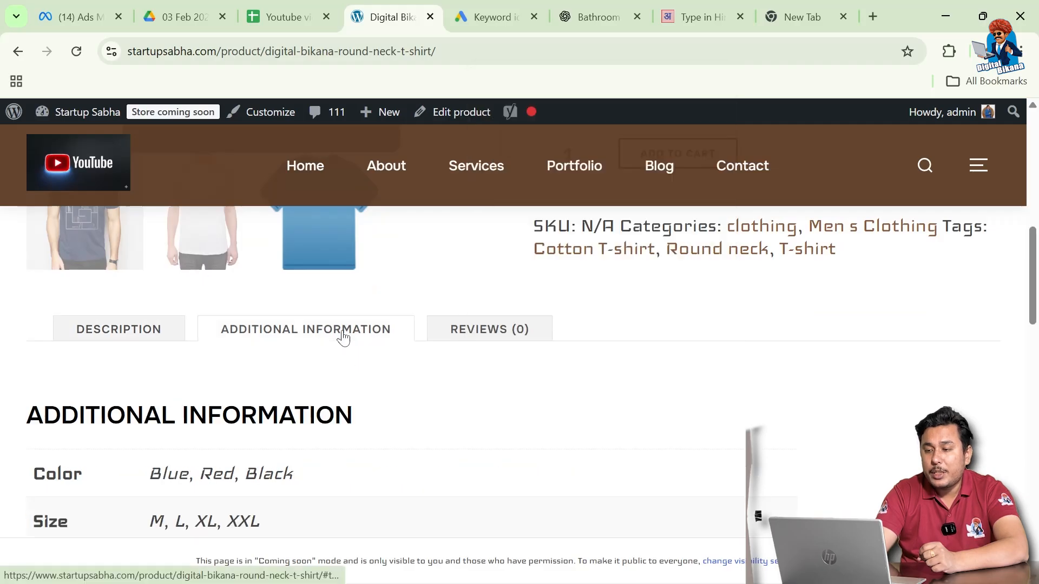
pyautogui.scroll(-3, 315, 436)
pyautogui.scroll(1, 315, 436)
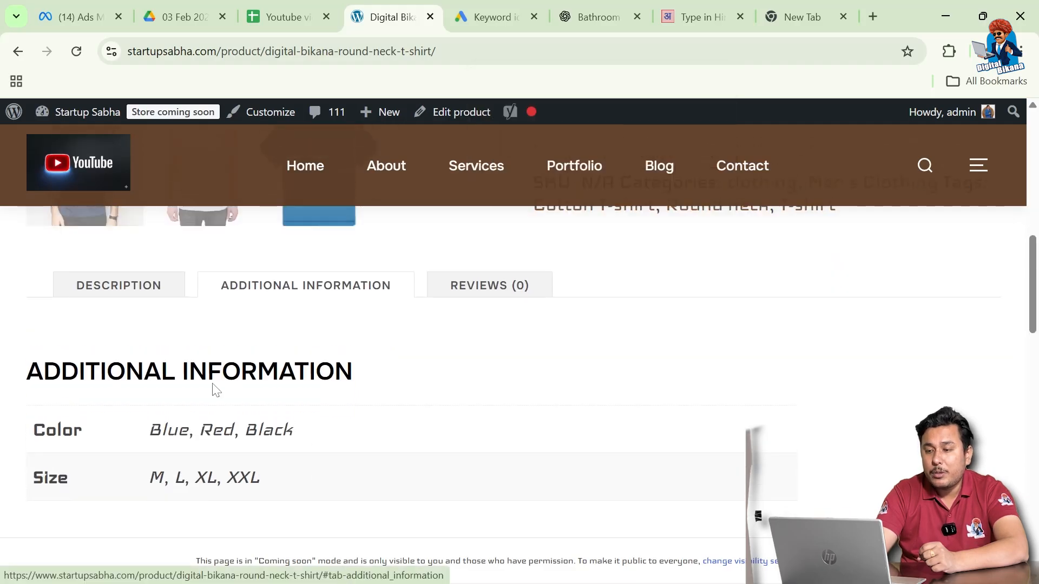
pyautogui.click(136, 294)
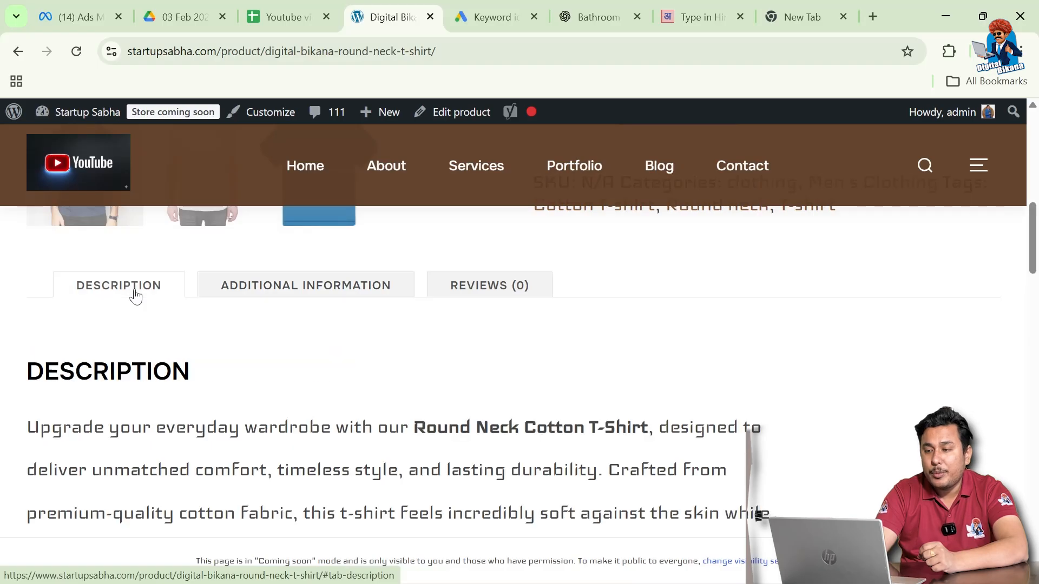
pyautogui.scroll(-10, 294, 364)
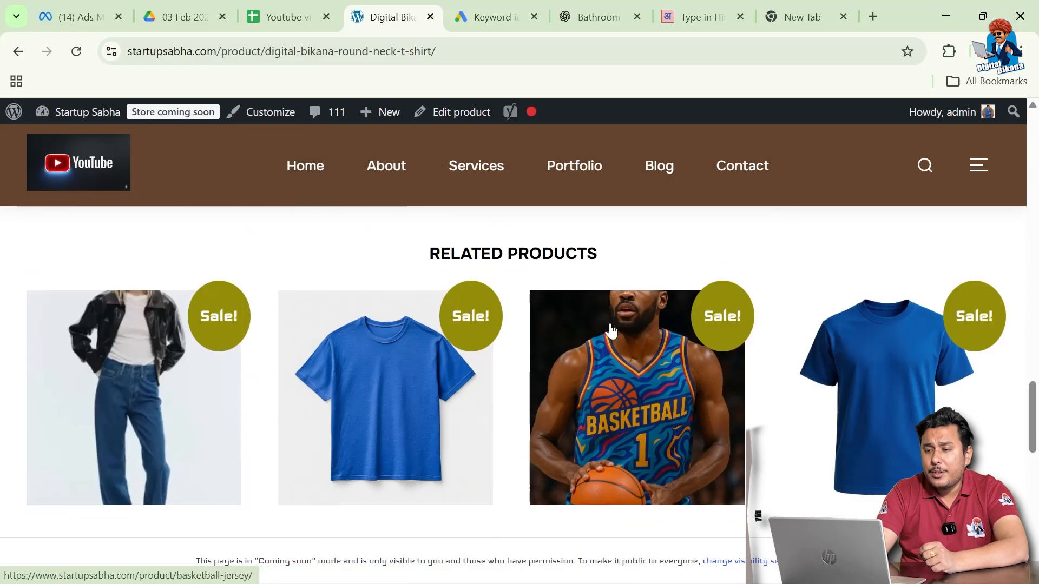
pyautogui.scroll(-1, 459, 290)
pyautogui.scroll(-1, 250, 414)
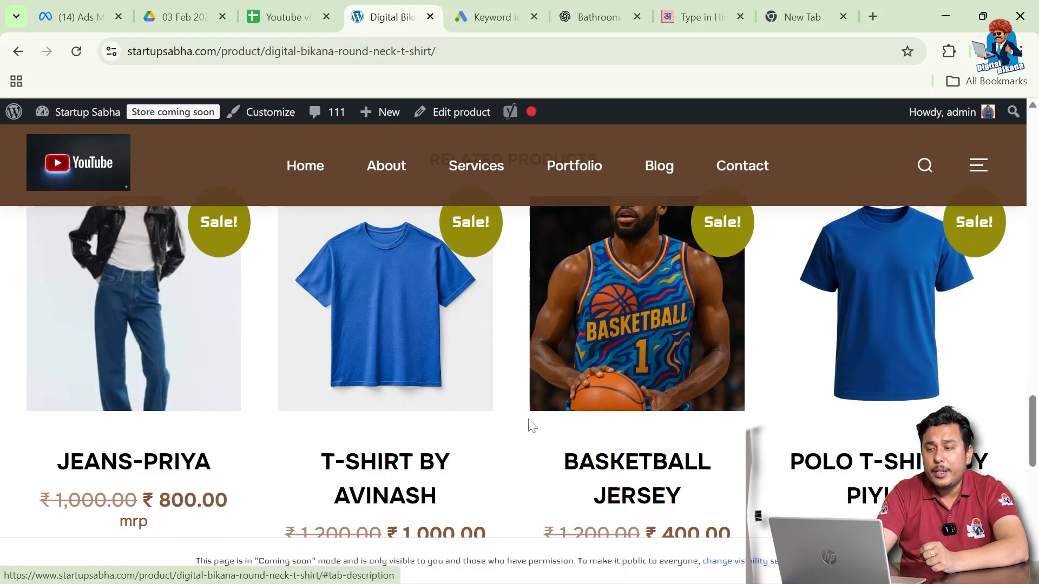
pyautogui.scroll(-3, 530, 425)
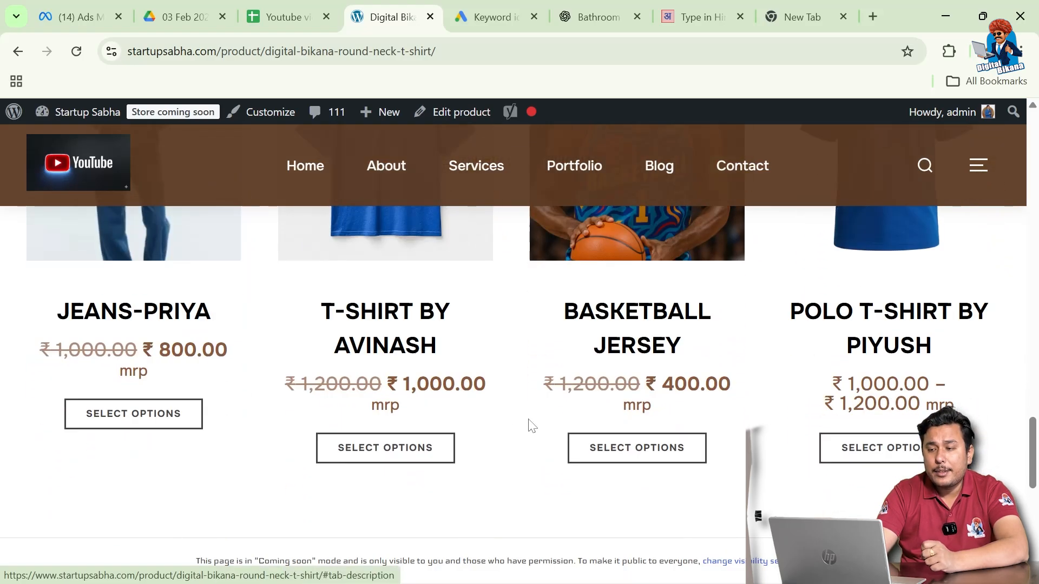
pyautogui.scroll(1, 531, 425)
pyautogui.scroll(-1, 531, 426)
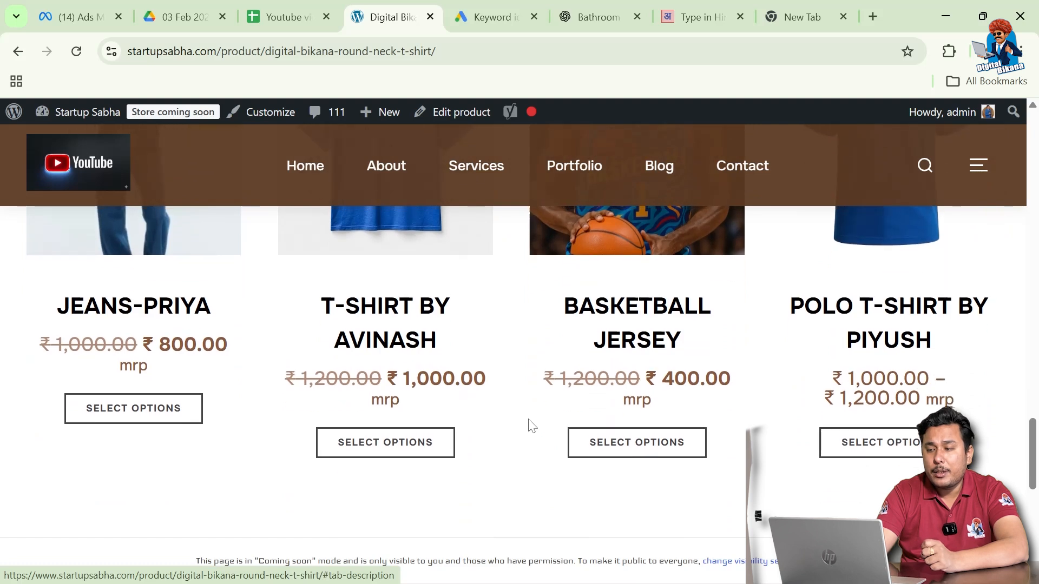
pyautogui.scroll(2, 530, 426)
pyautogui.scroll(3, 530, 425)
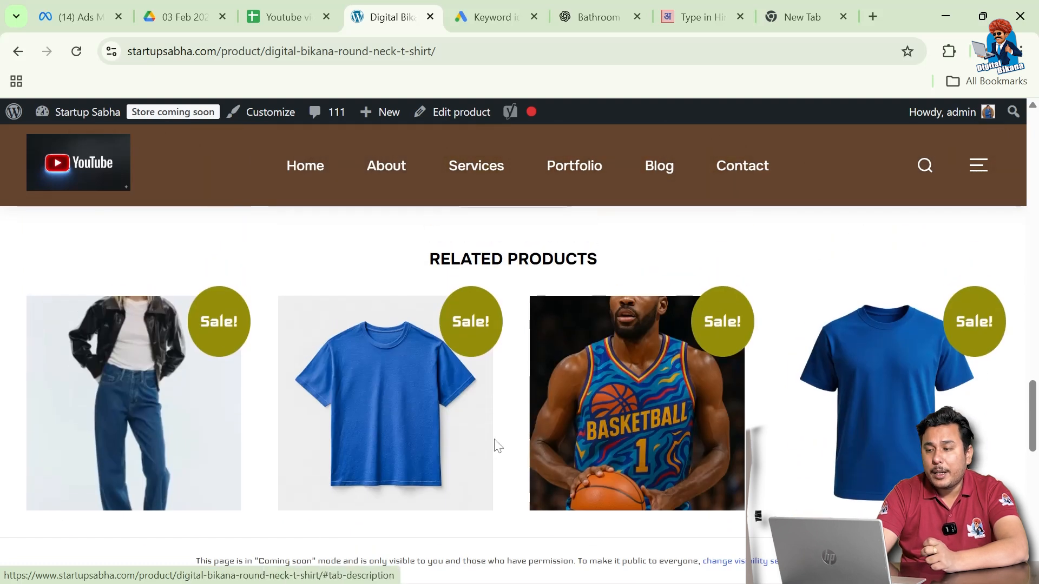
pyautogui.scroll(-1, 497, 445)
pyautogui.scroll(-6, 497, 446)
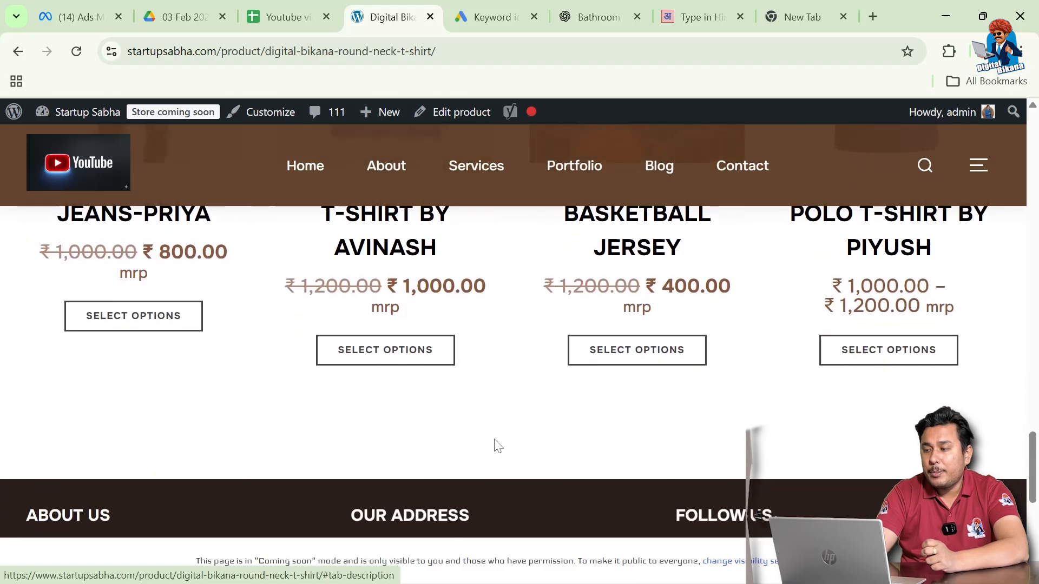
pyautogui.scroll(12, 498, 445)
pyautogui.scroll(10, 497, 445)
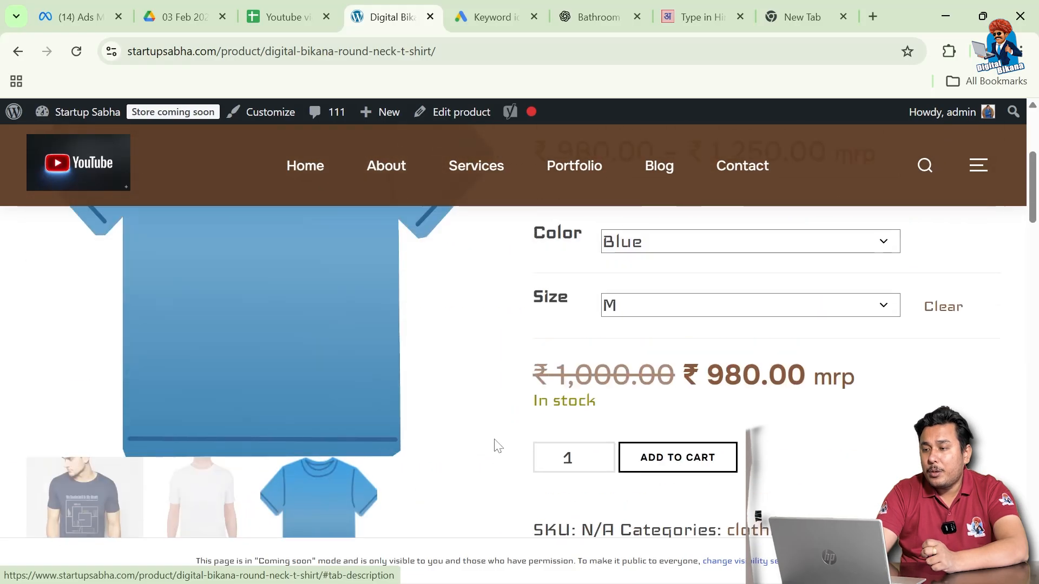